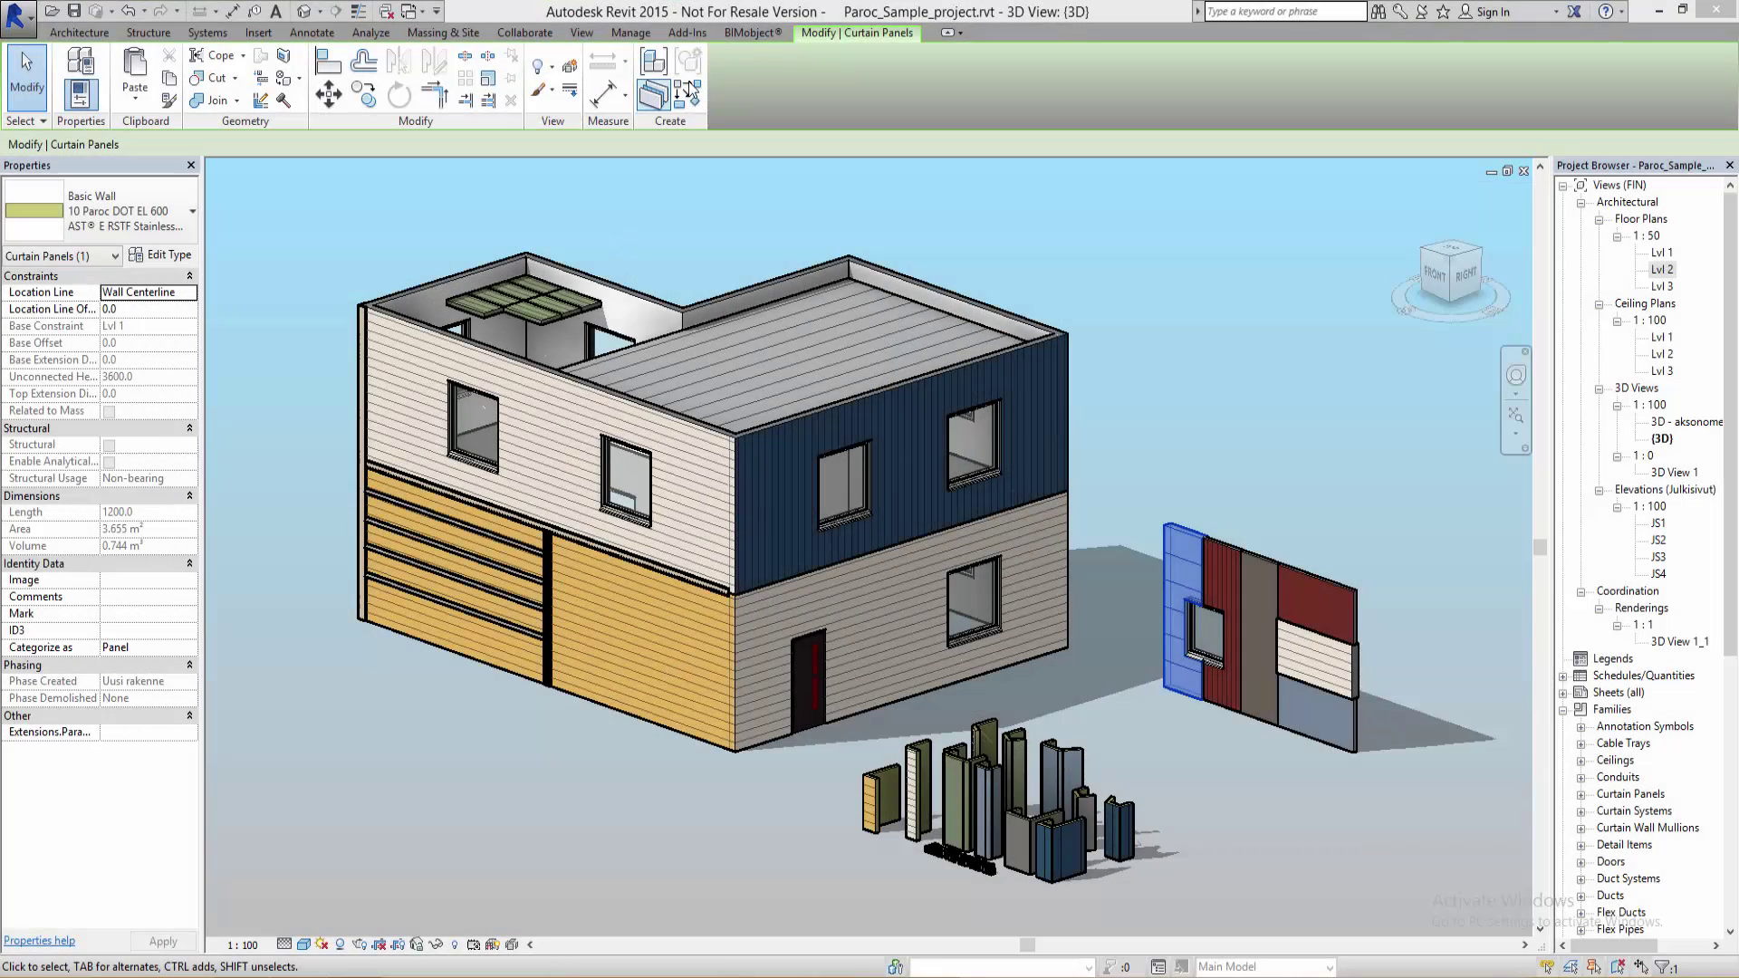
# Search BIMobject for 'paroc' and run the Paroc Panel Design Revit installer
pyautogui.click(750, 33)
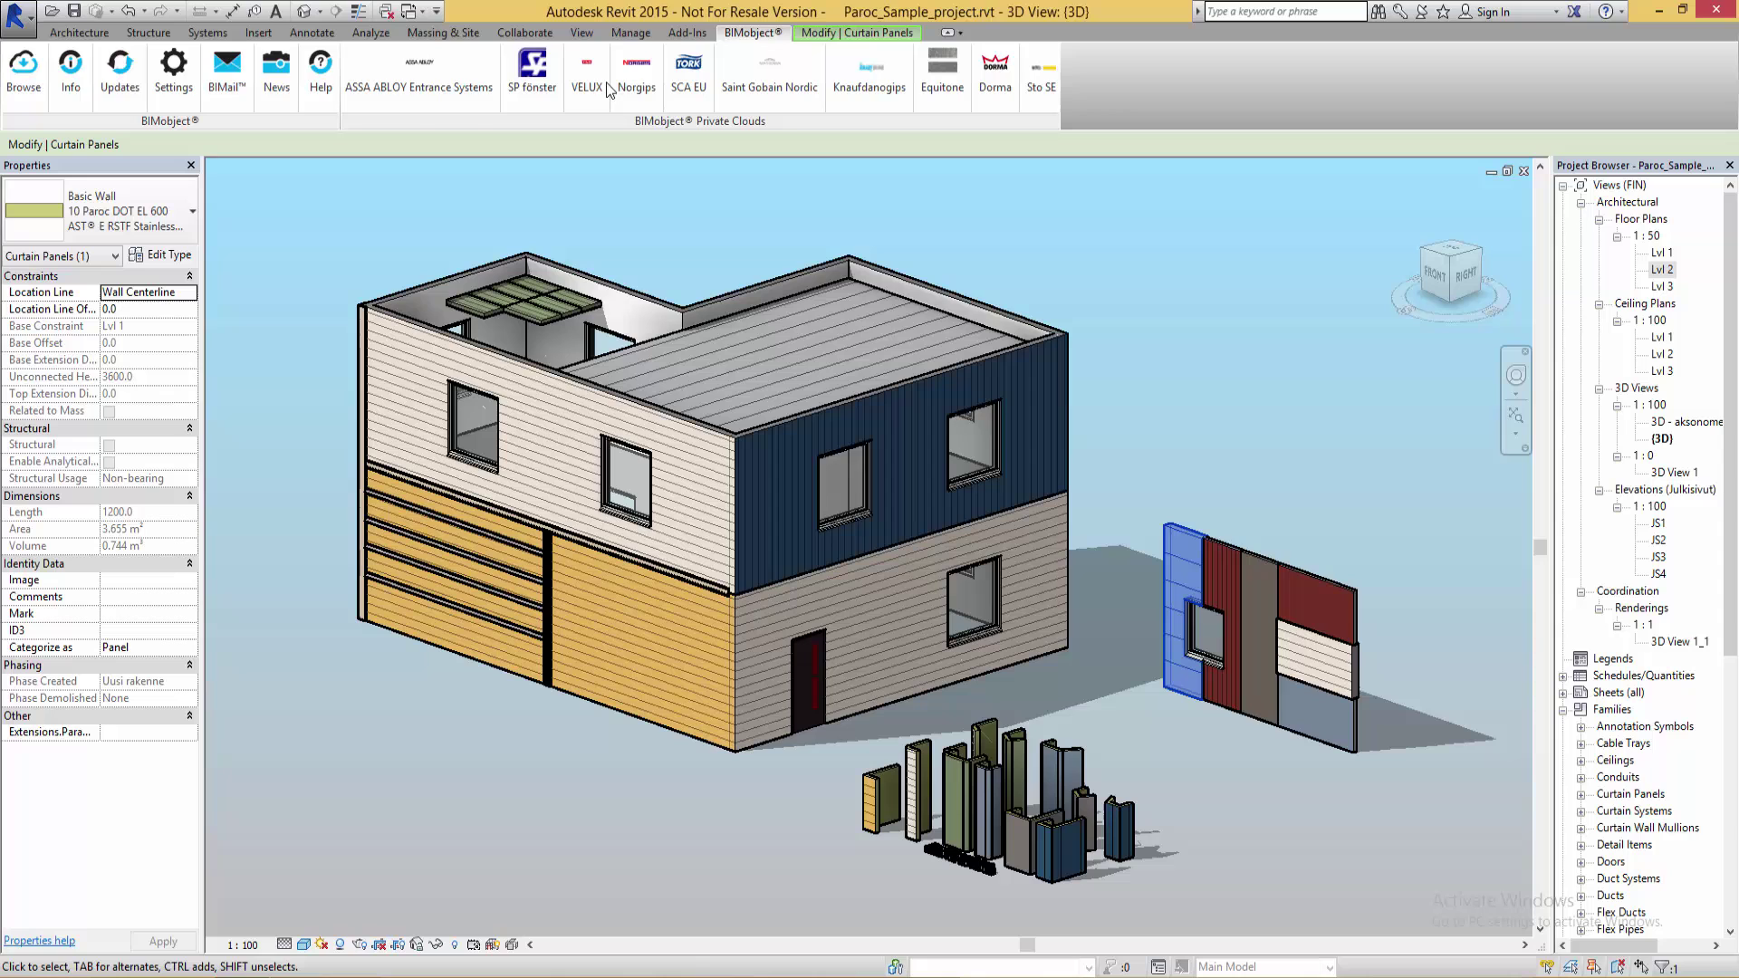
pyautogui.click(24, 73)
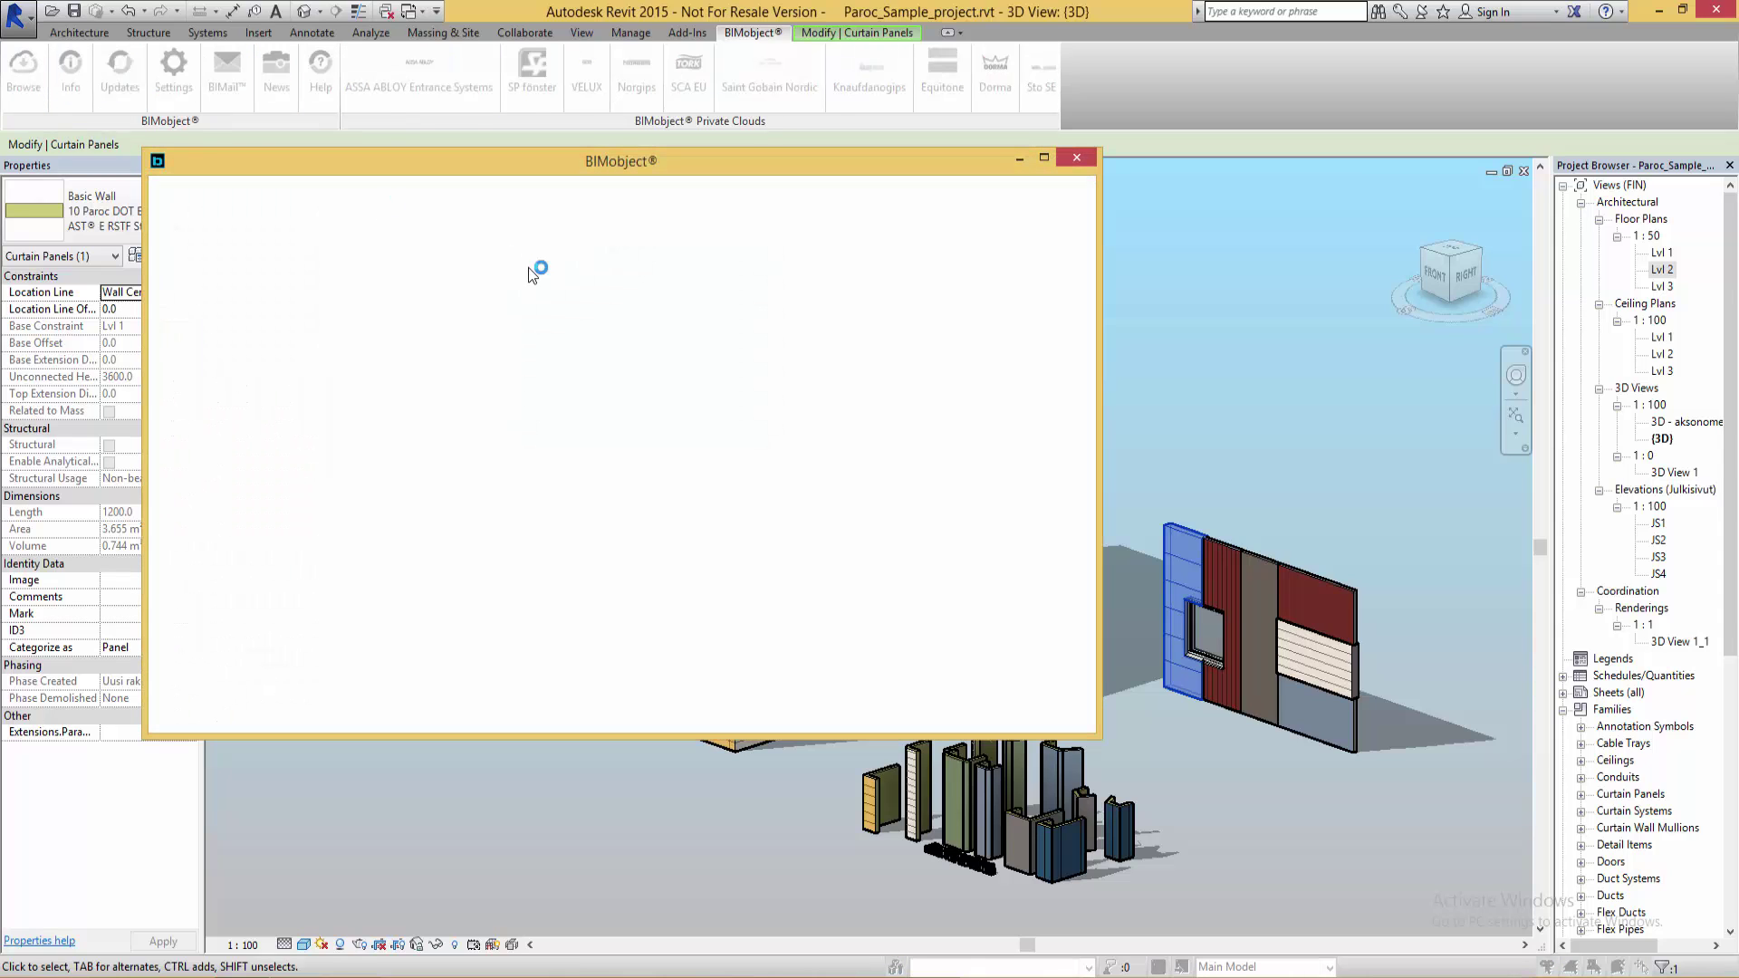
pyautogui.click(313, 306)
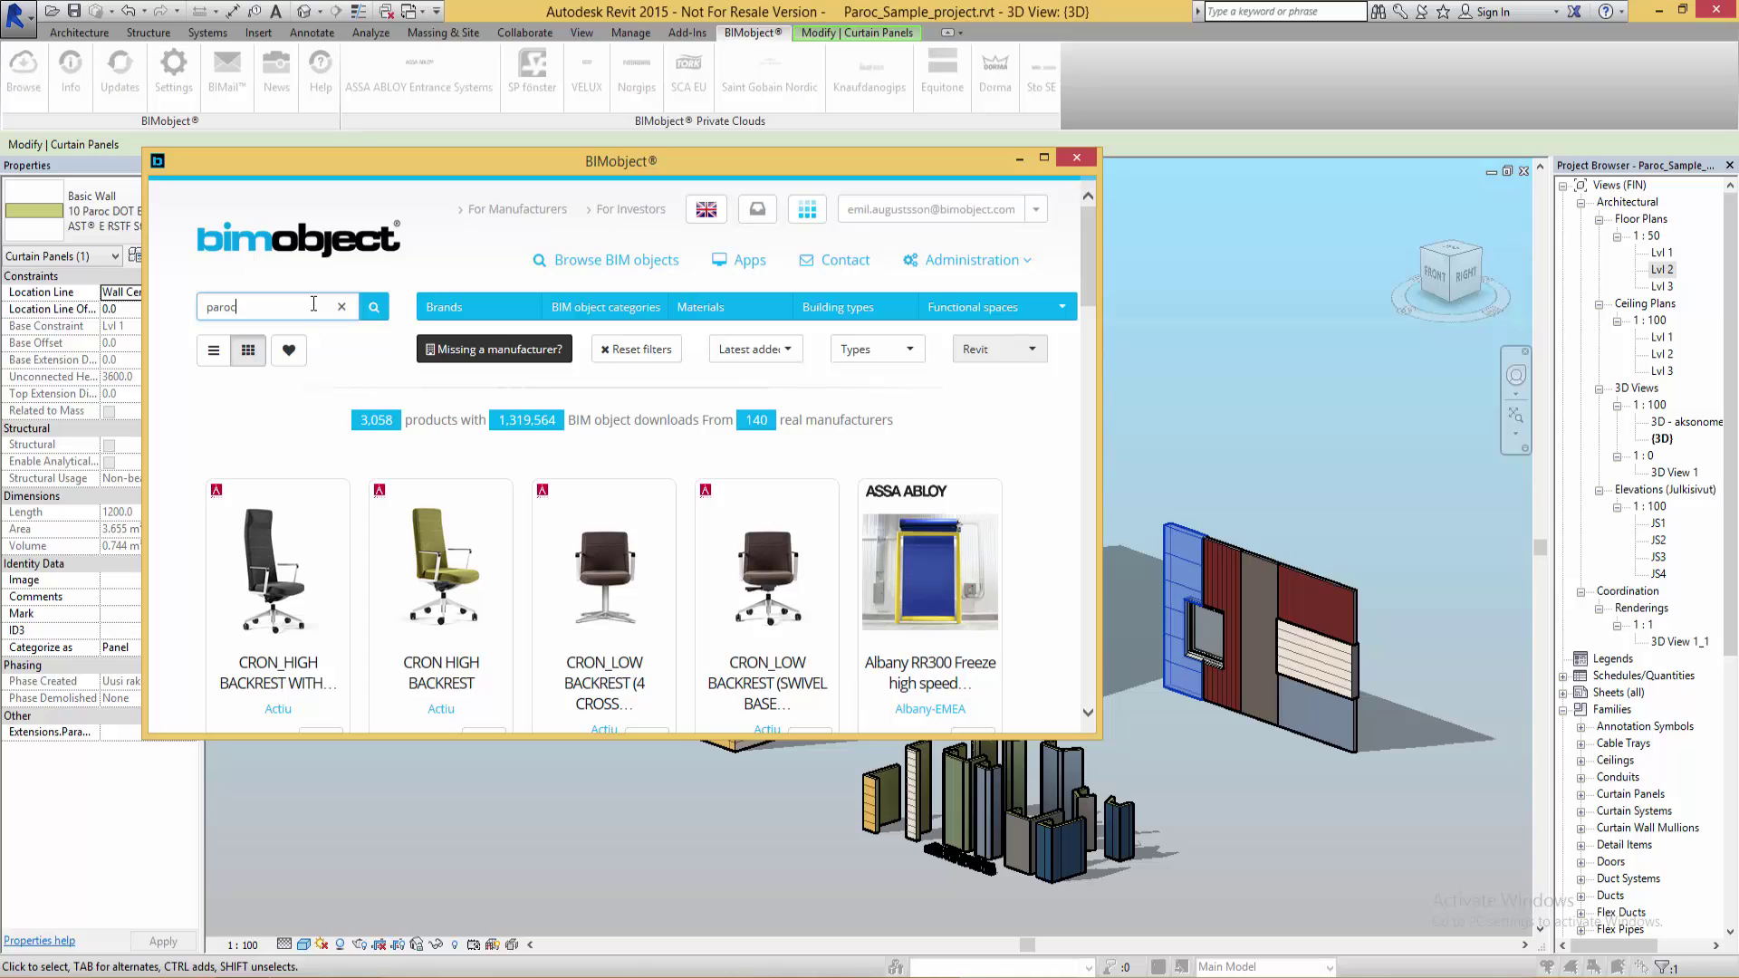
pyautogui.press('Return')
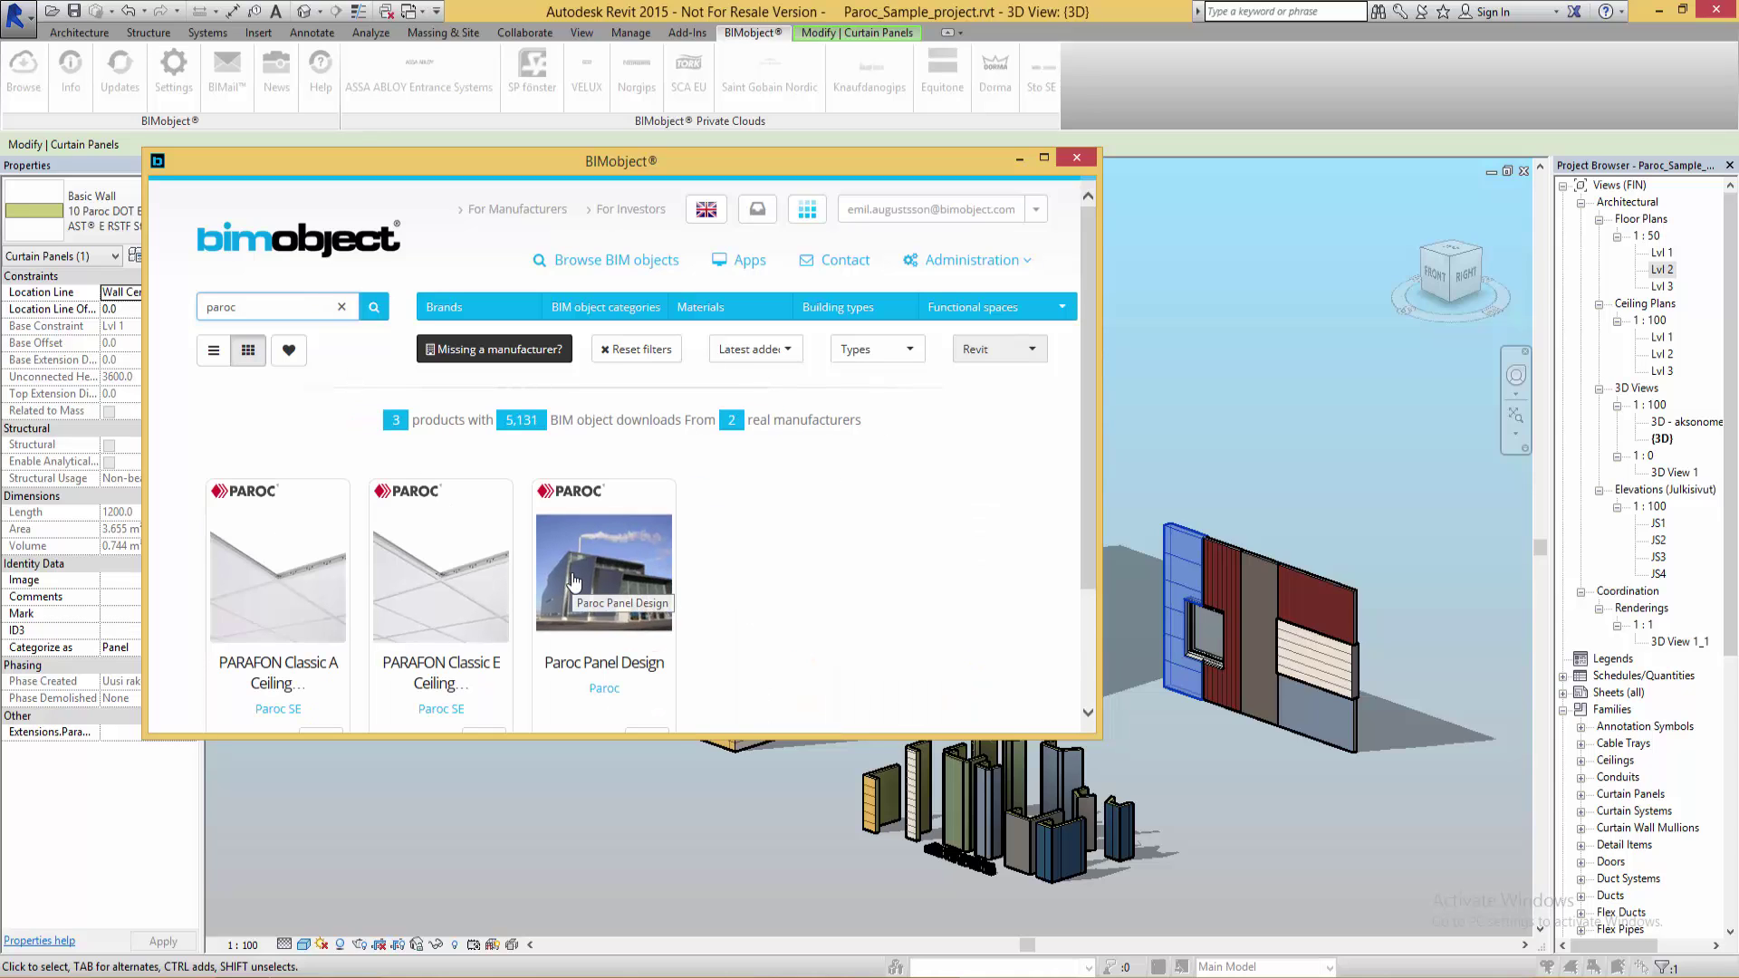
pyautogui.click(580, 582)
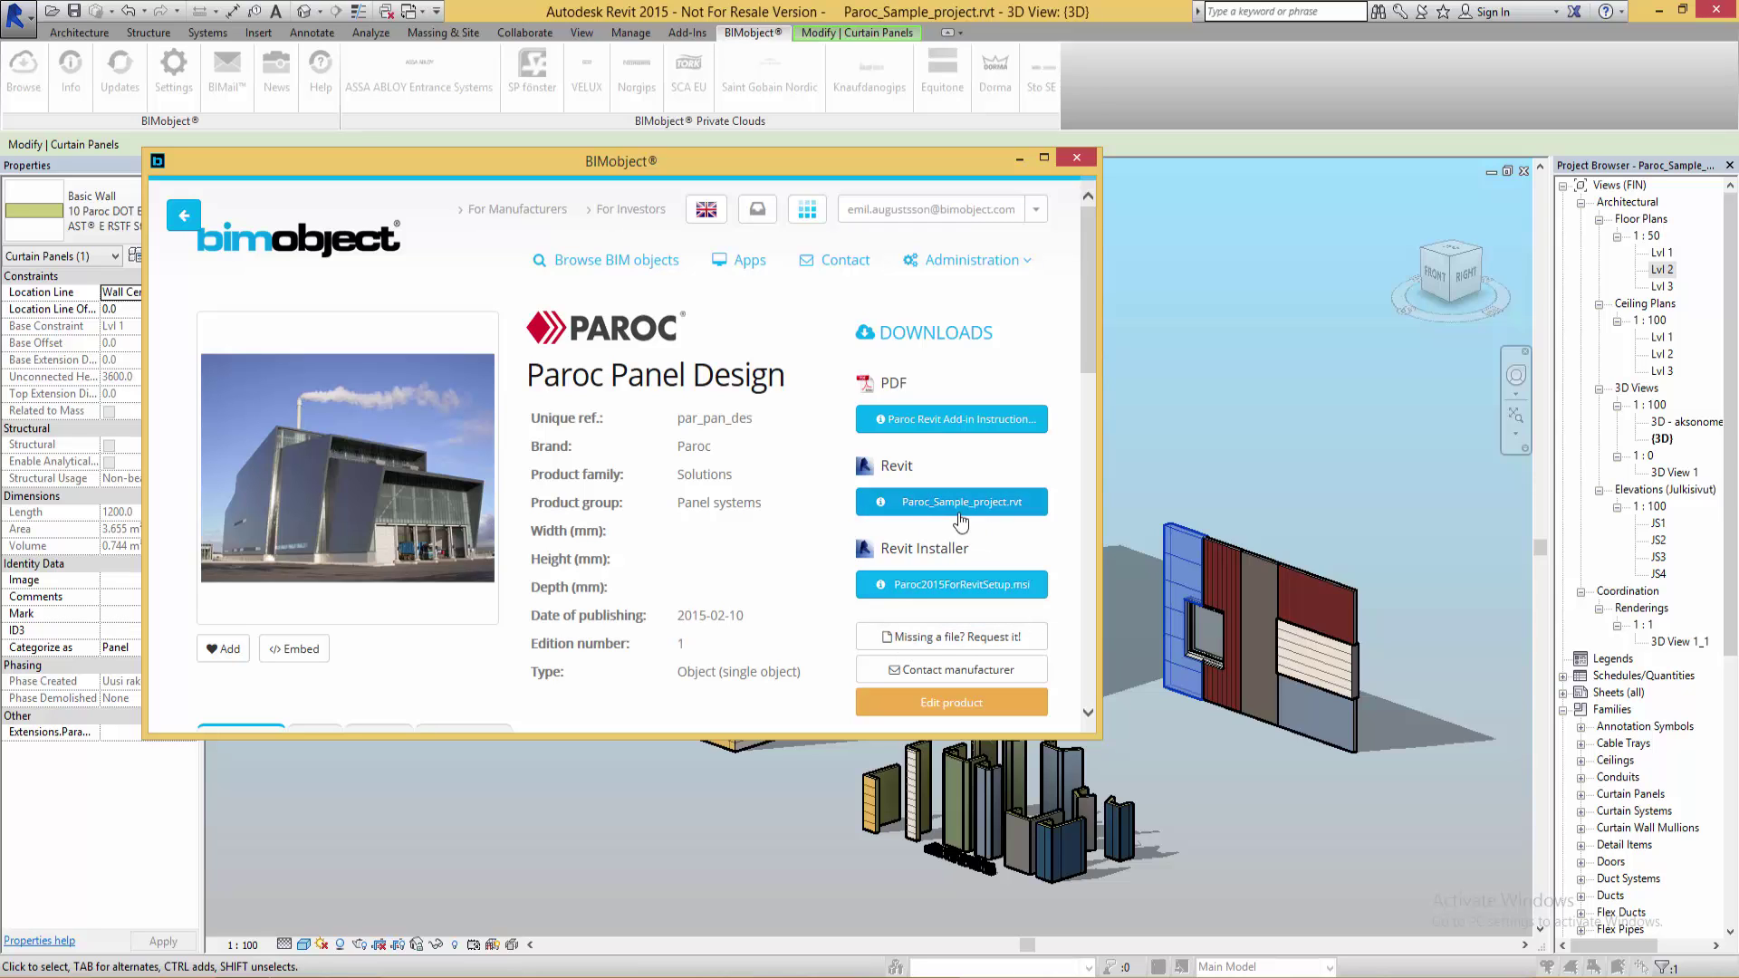
pyautogui.click(954, 589)
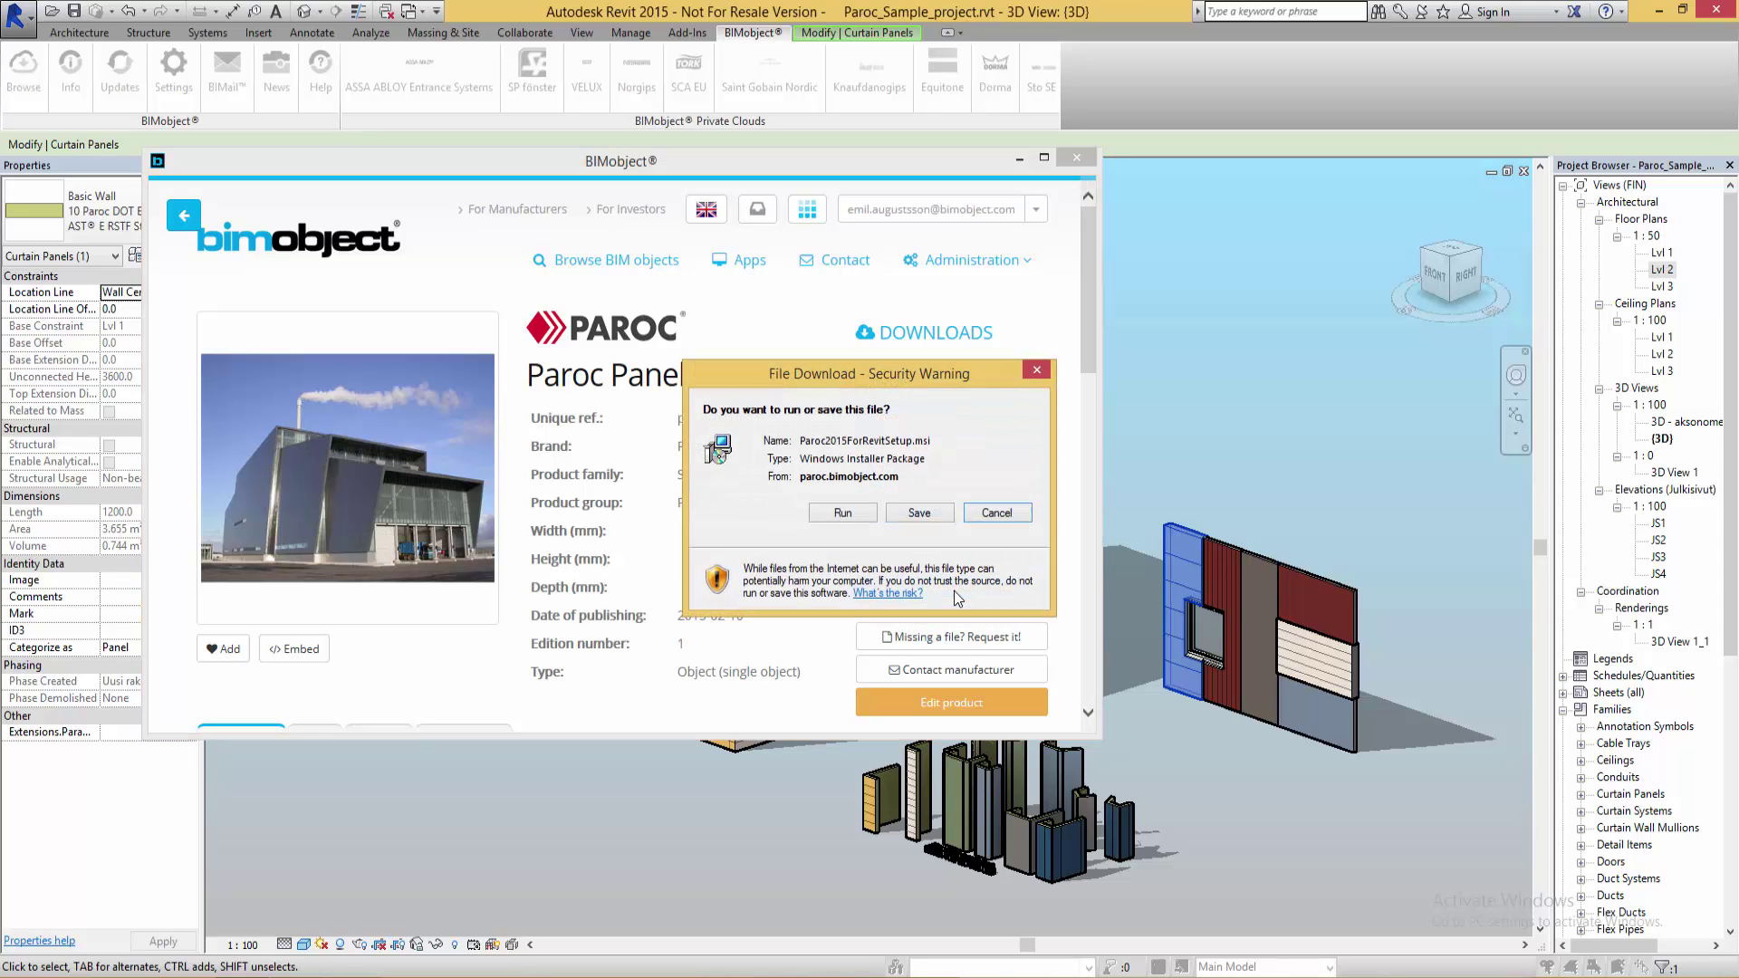
pyautogui.click(847, 514)
pyautogui.click(1074, 160)
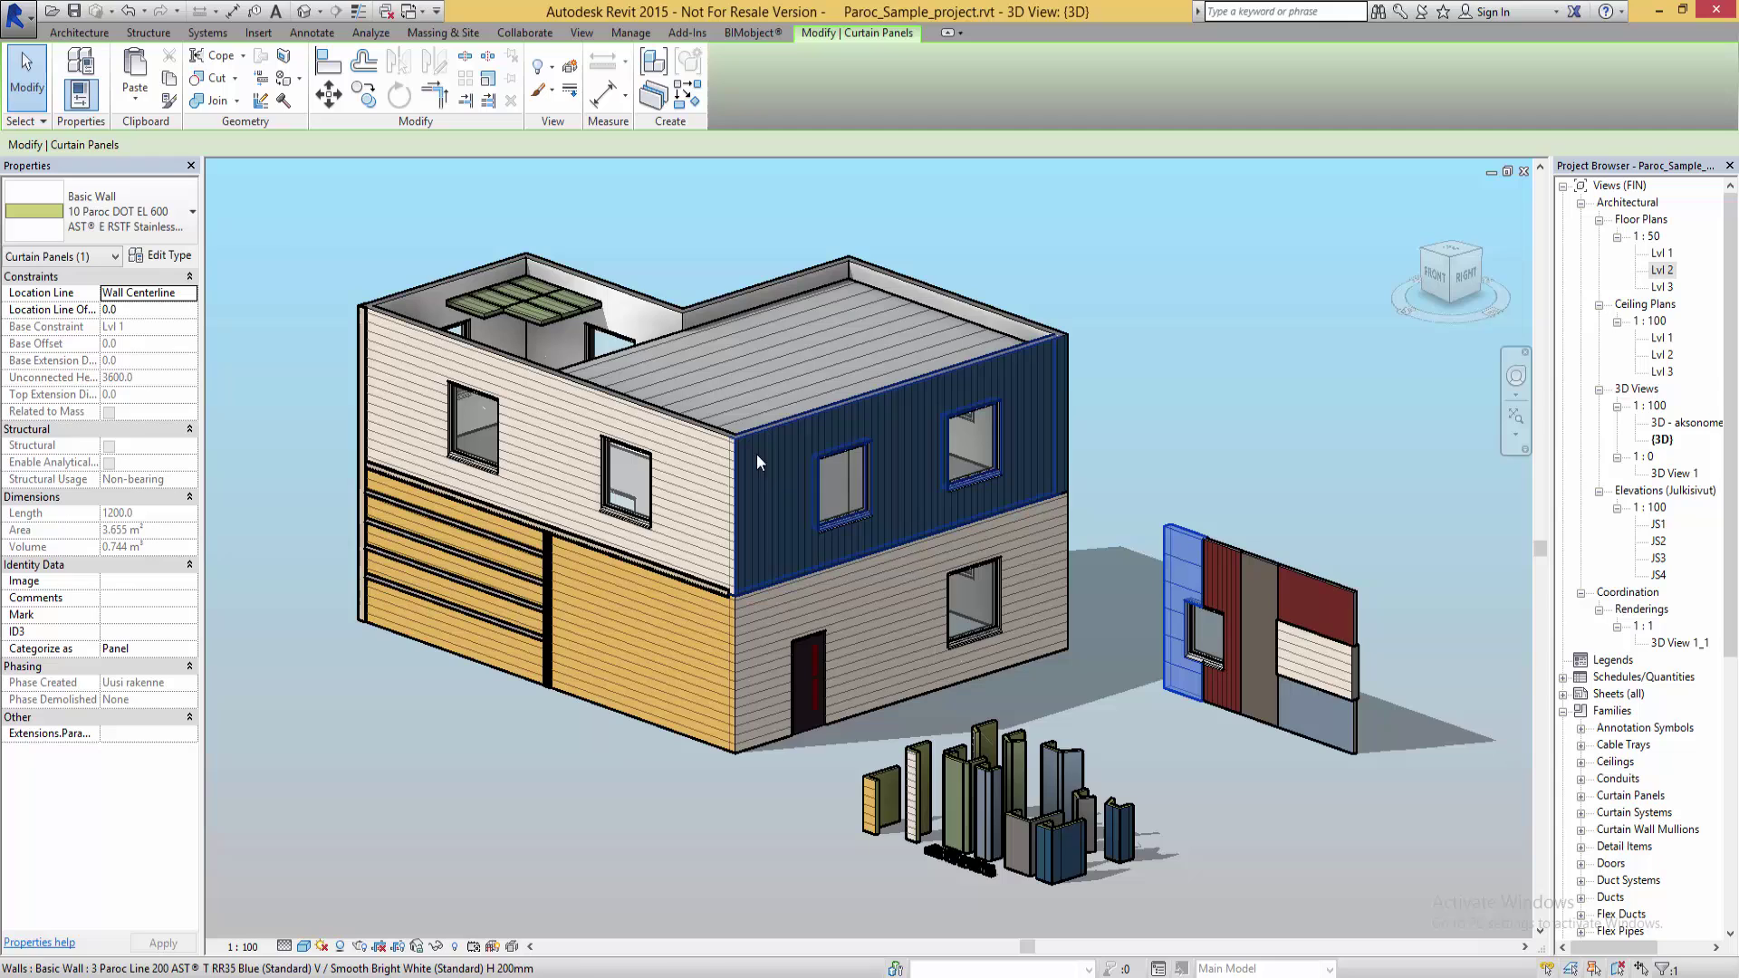
# Start a new Paroc panel with the DOT EL 600 model, 200 thickness and AST T core
pyautogui.click(687, 34)
pyautogui.click(313, 104)
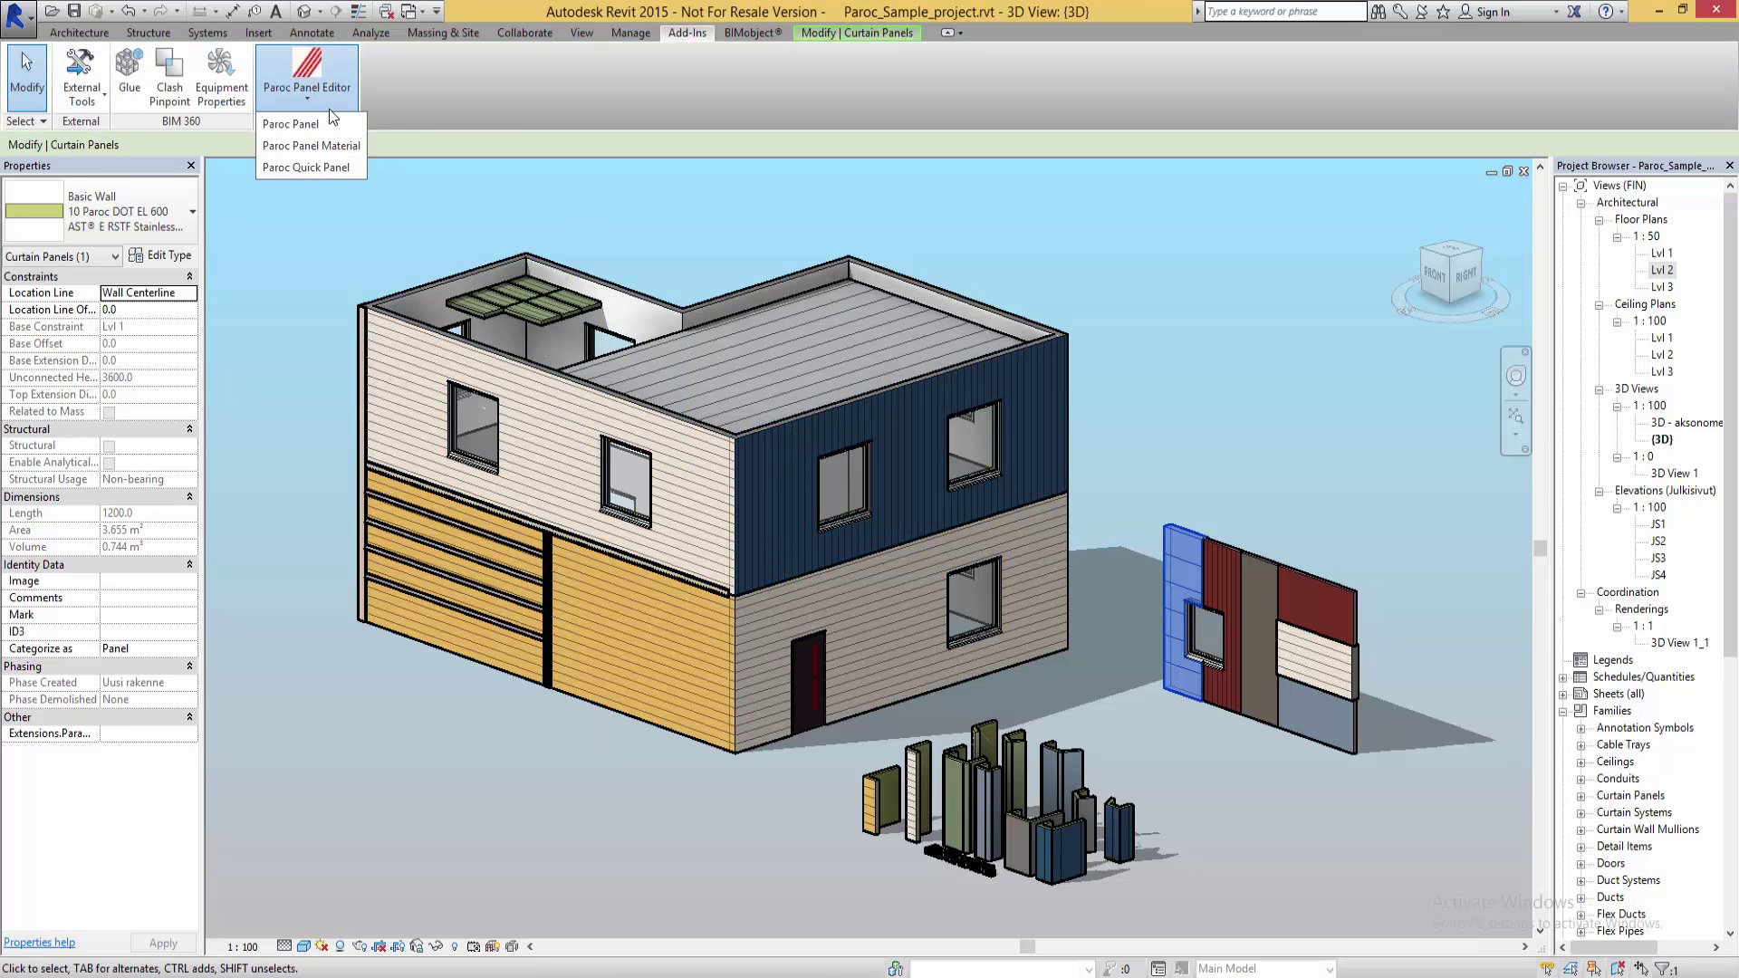
pyautogui.click(328, 121)
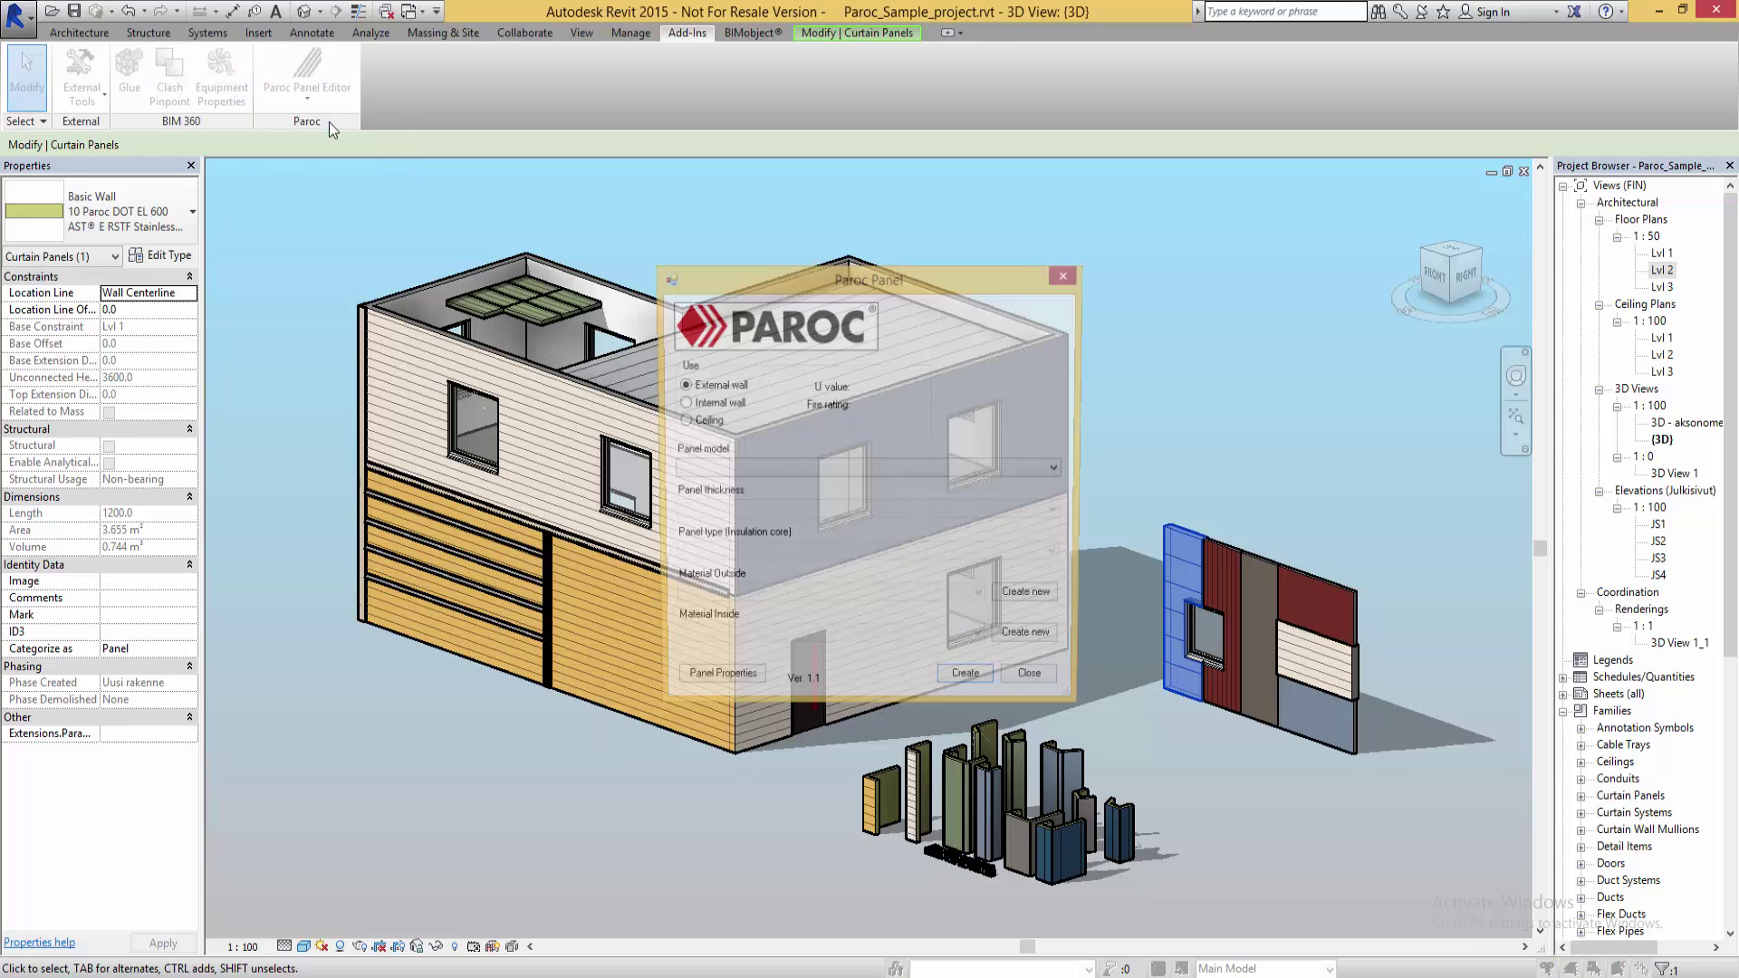
pyautogui.click(804, 471)
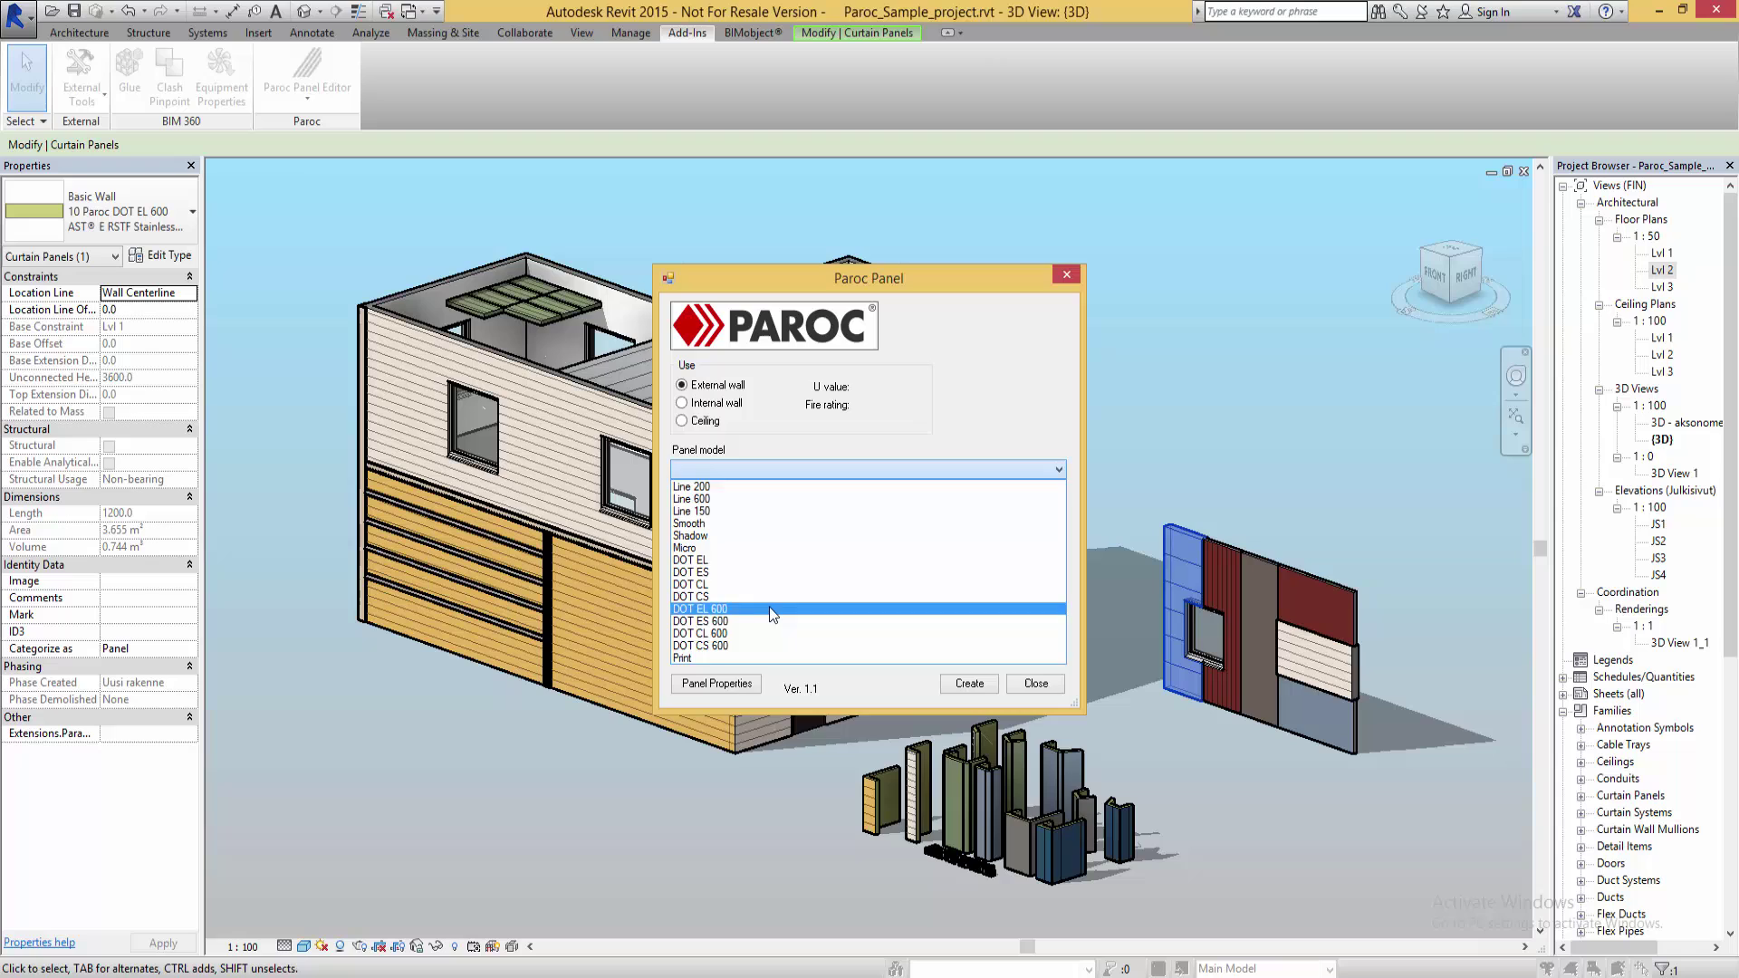
pyautogui.click(806, 609)
pyautogui.click(782, 512)
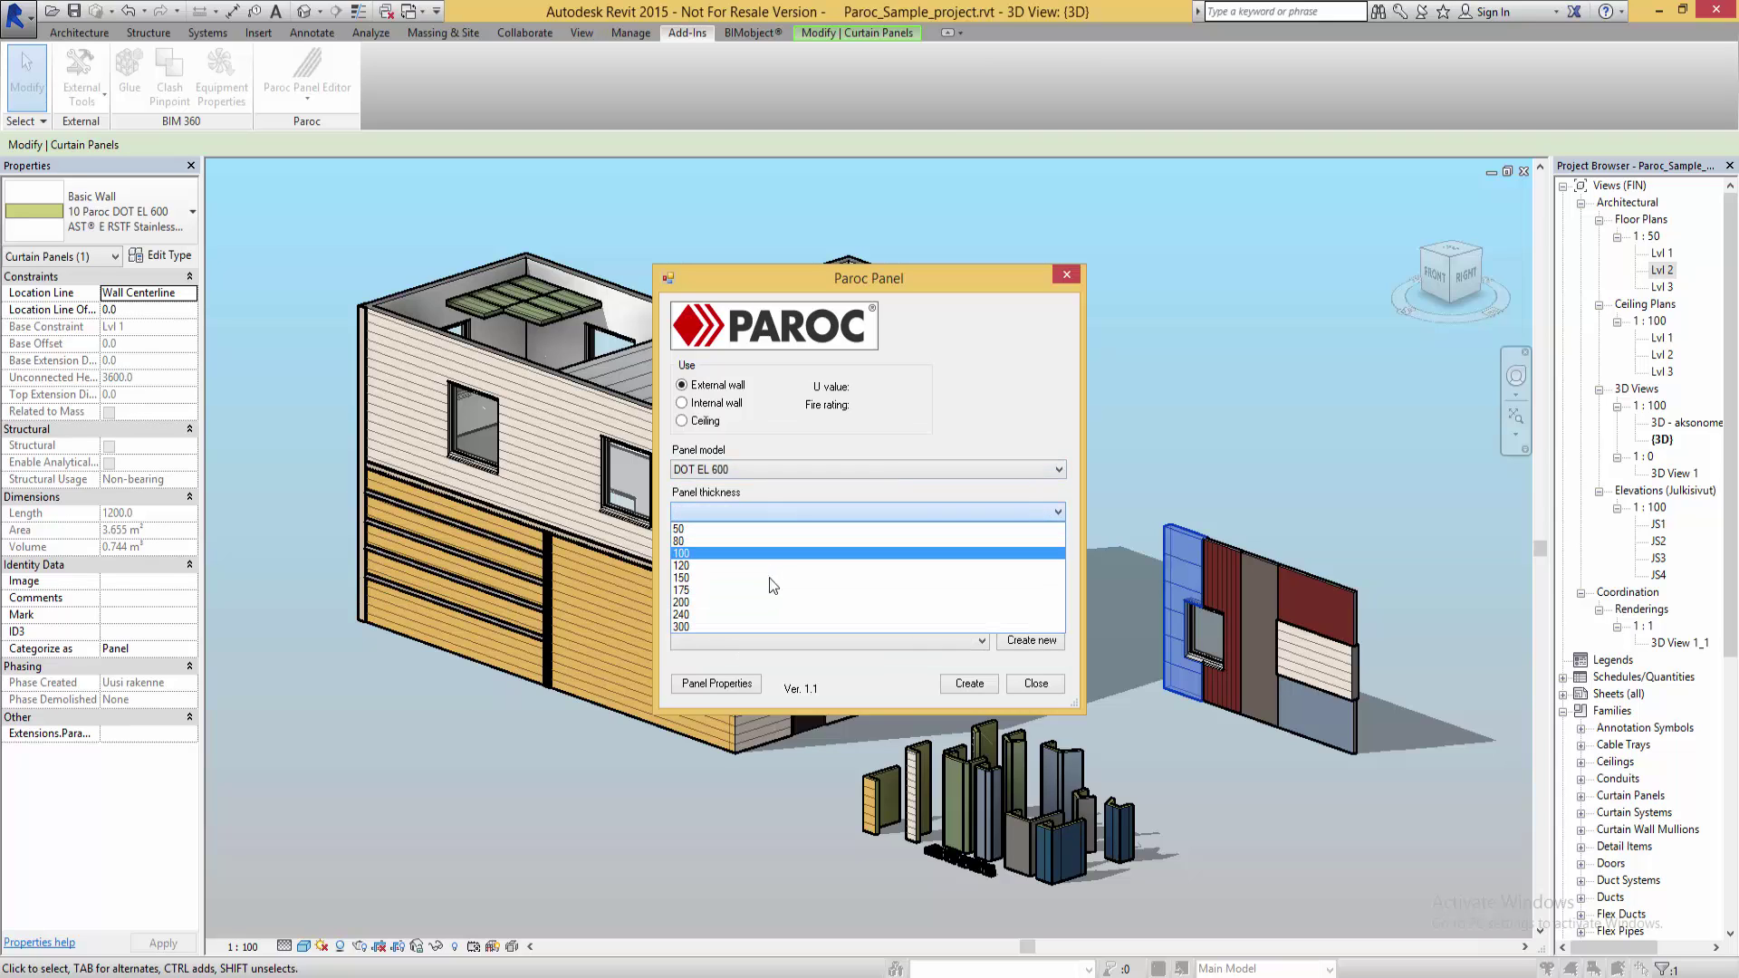
pyautogui.click(783, 603)
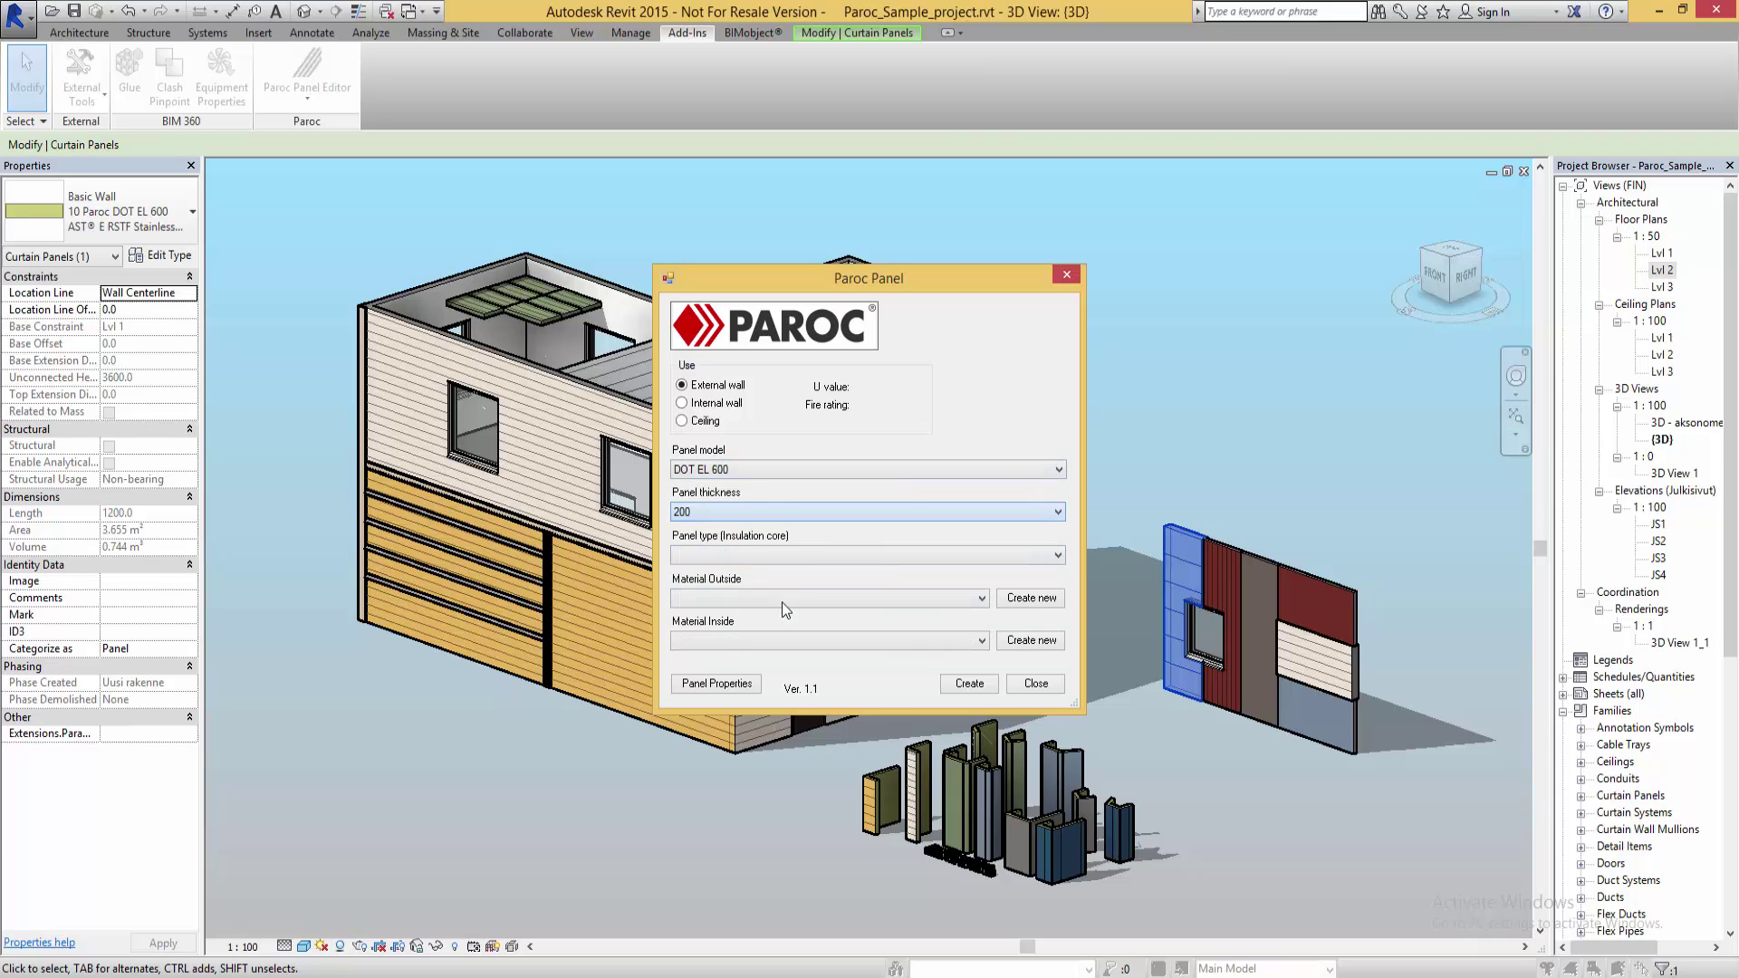
pyautogui.click(797, 552)
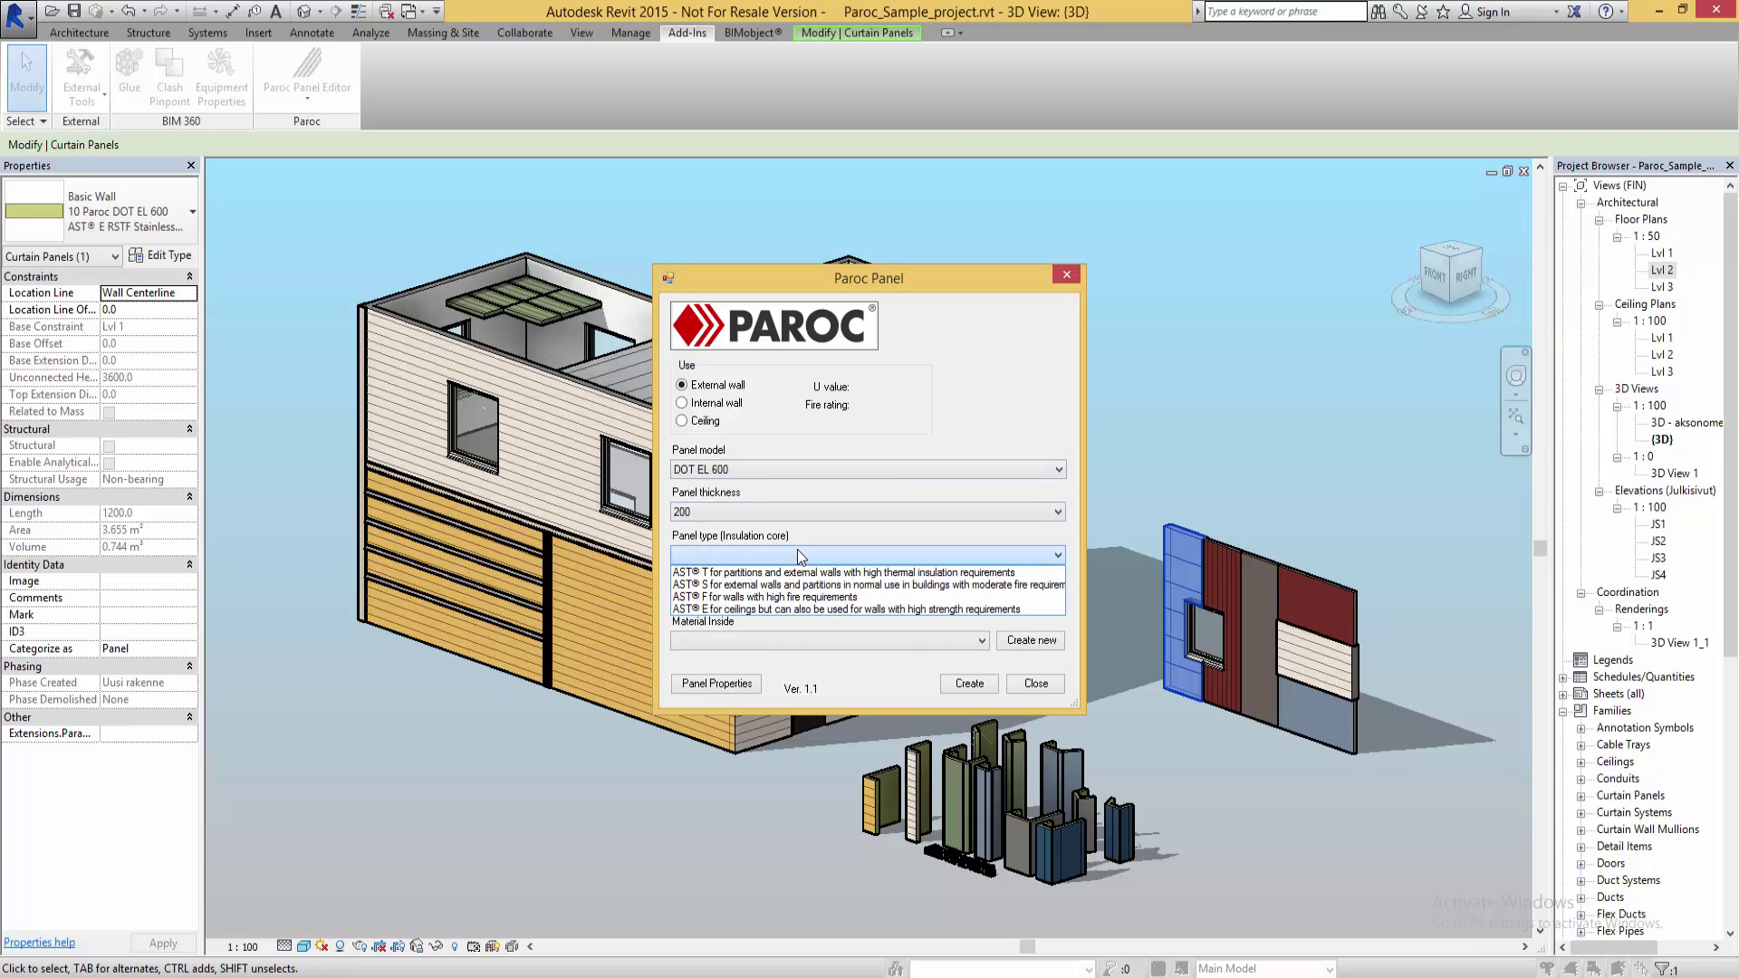
pyautogui.click(893, 573)
# Give the panel Metallic Silver outside and Cream White inside, then create the type
pyautogui.click(827, 596)
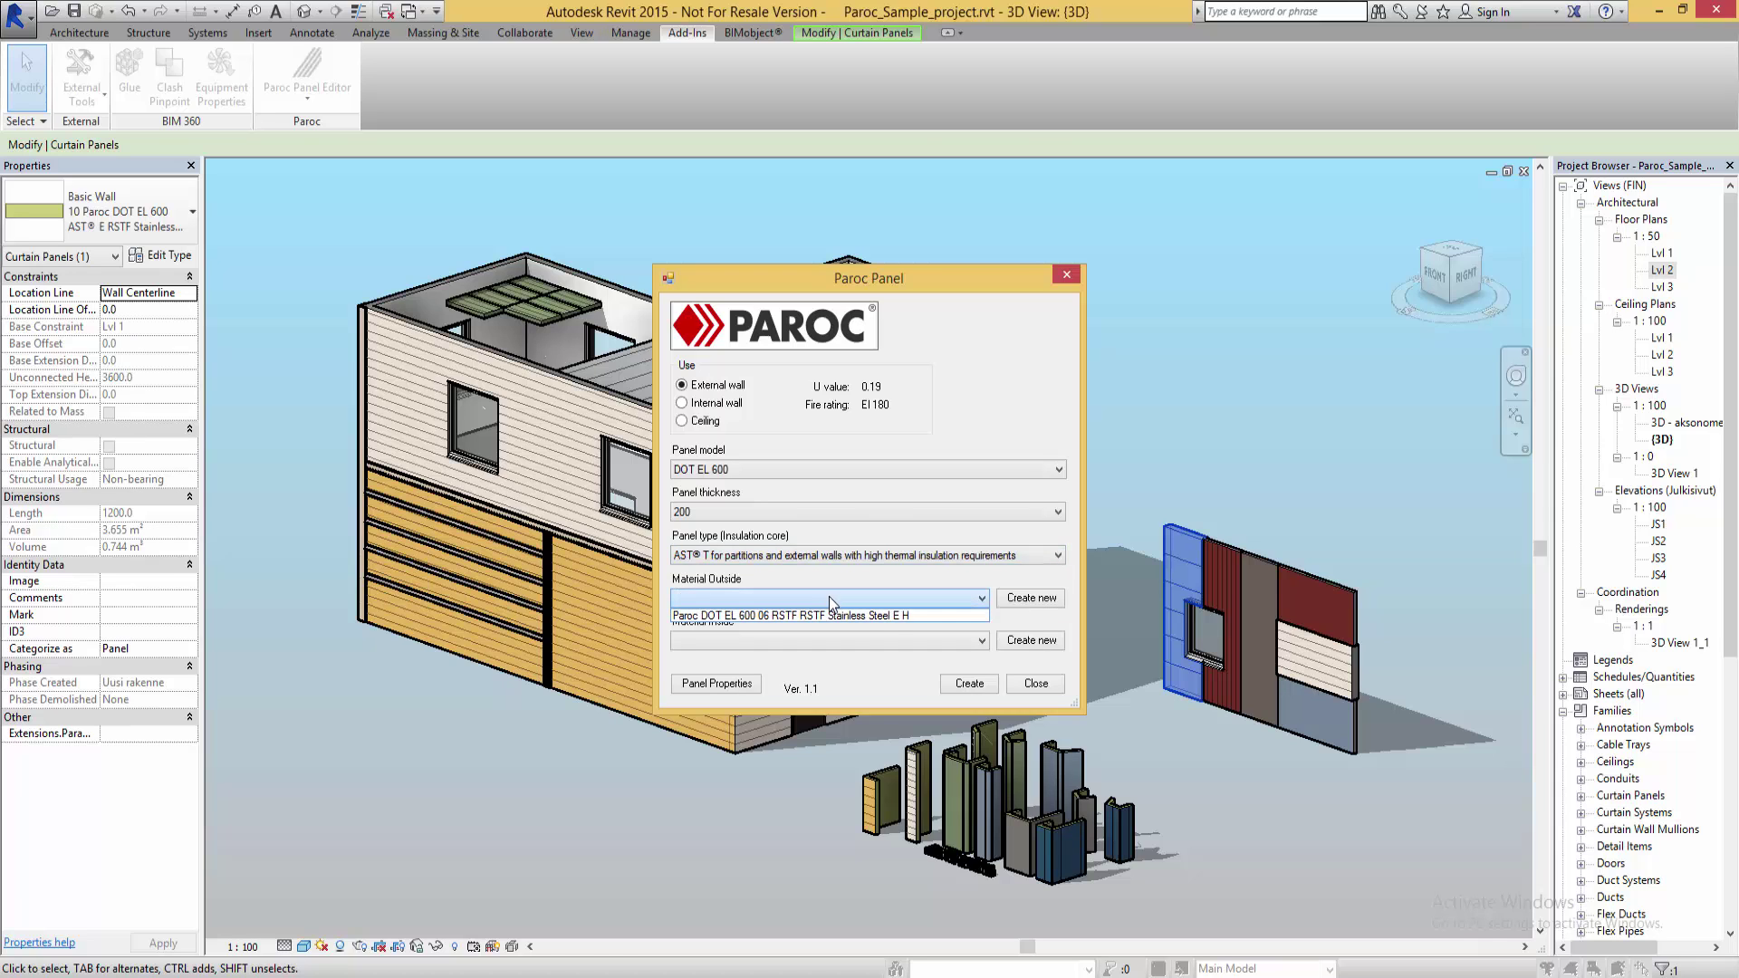
pyautogui.click(1031, 597)
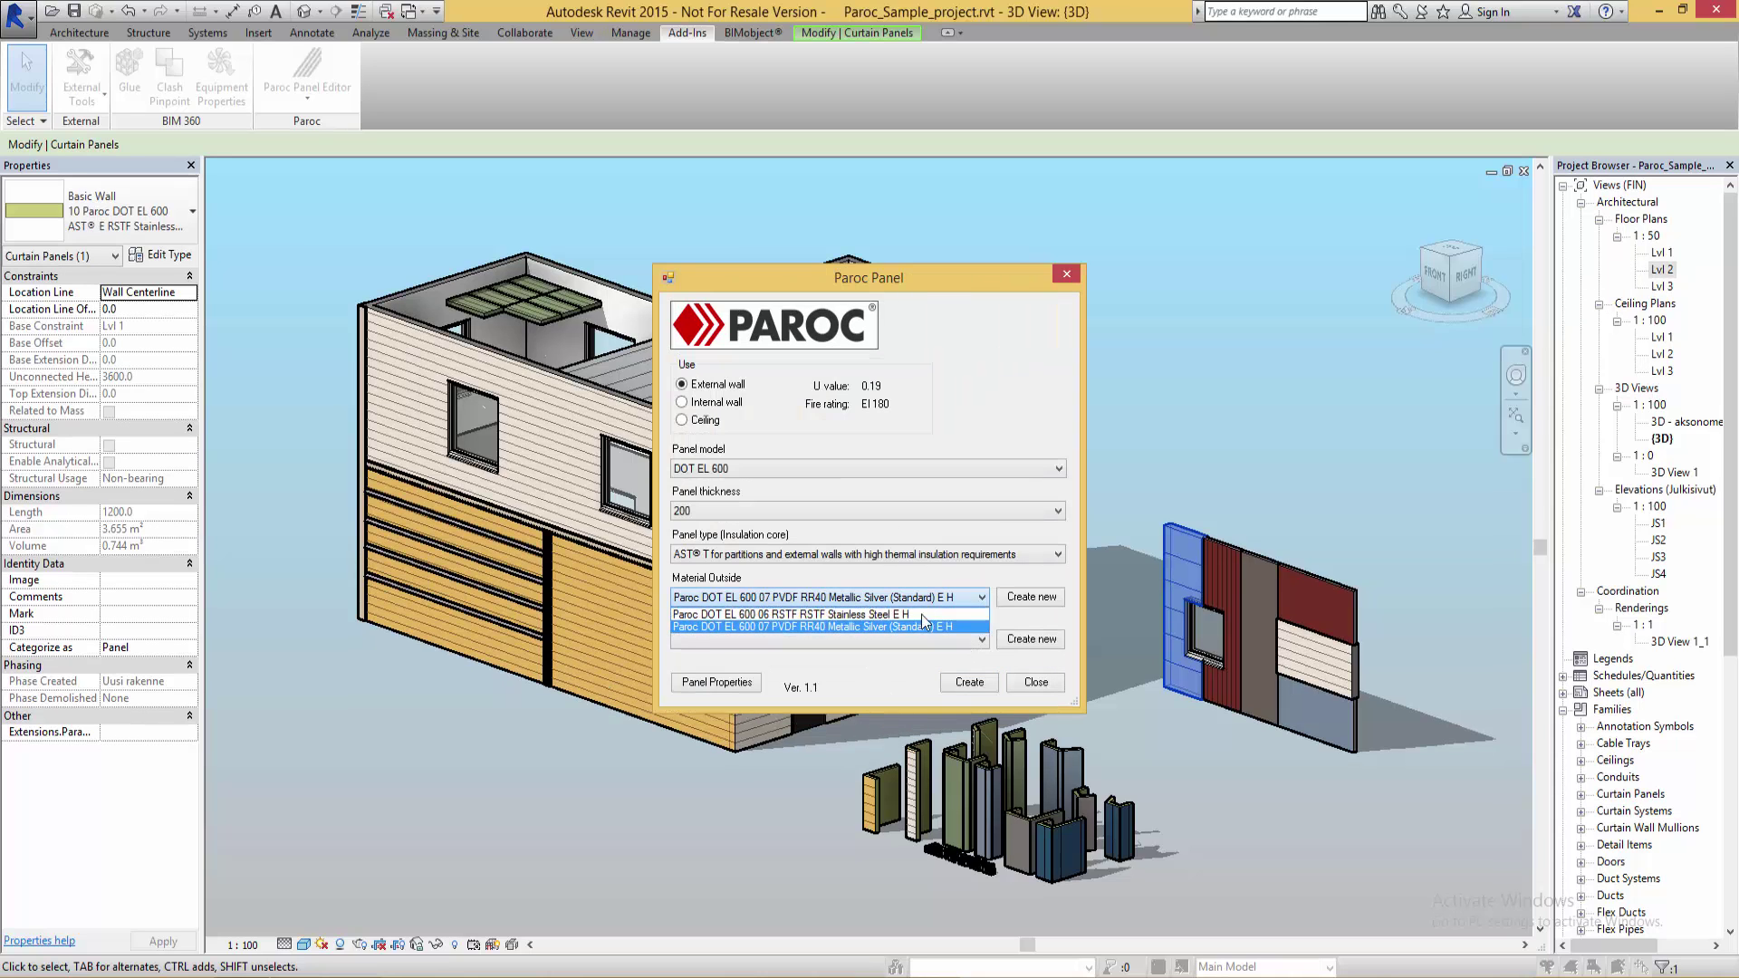
pyautogui.click(920, 619)
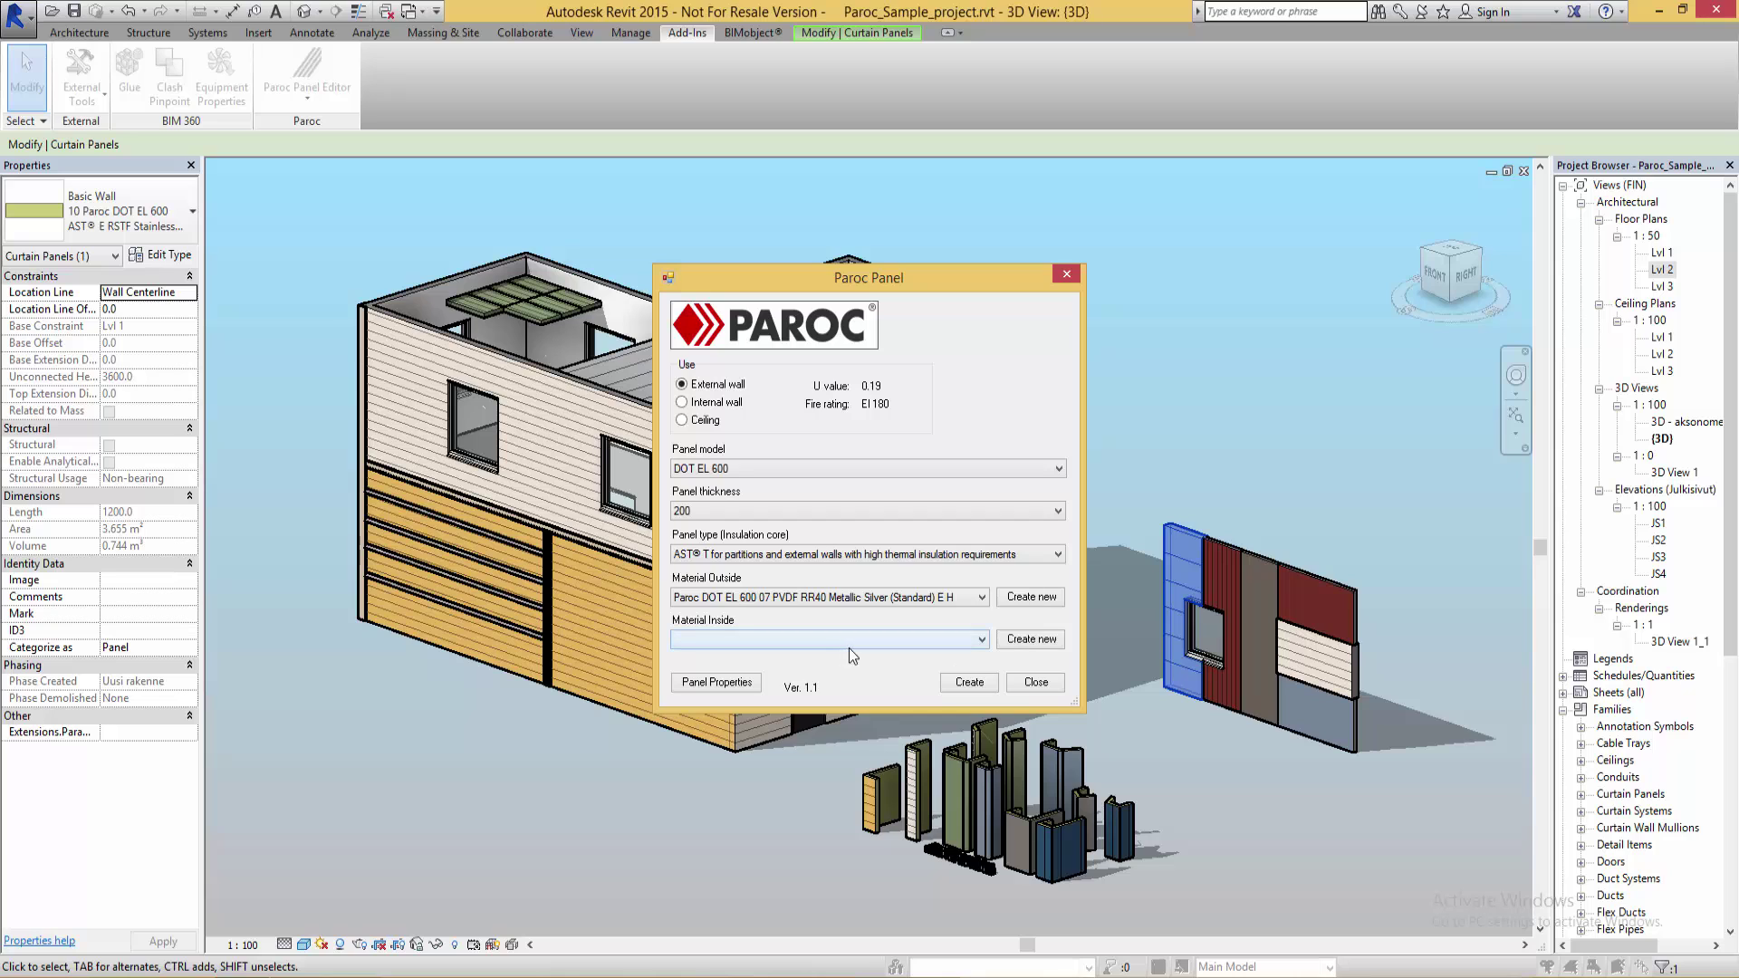
pyautogui.click(973, 644)
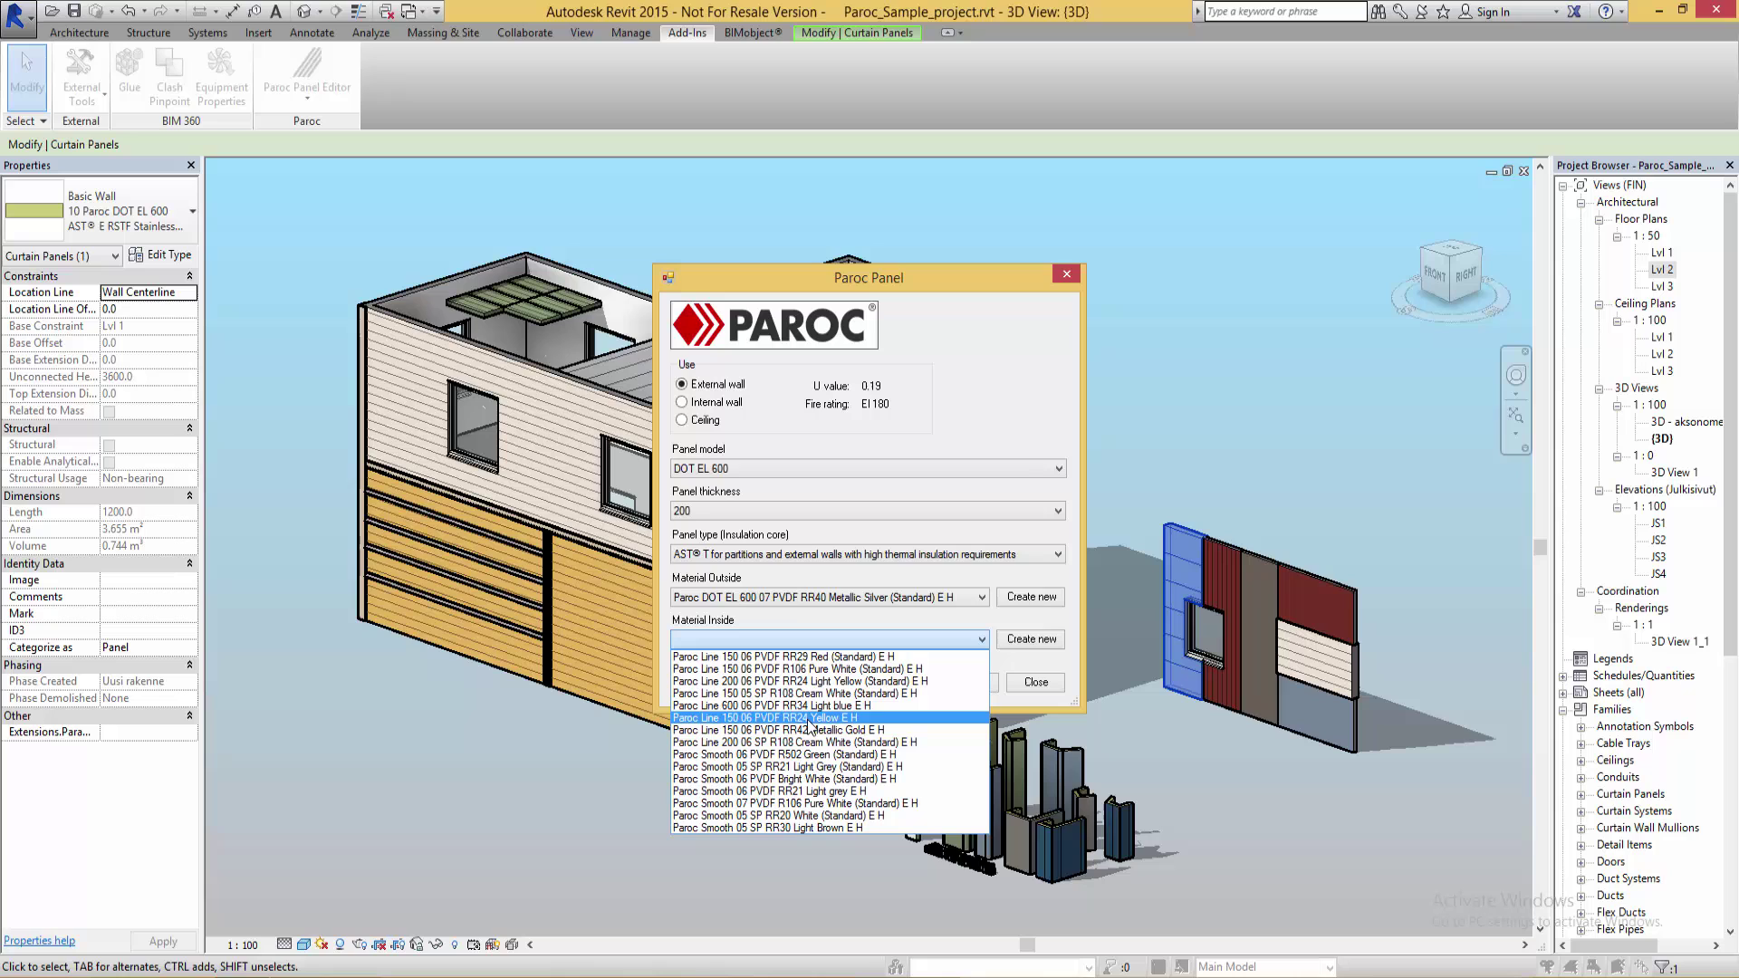
pyautogui.click(846, 742)
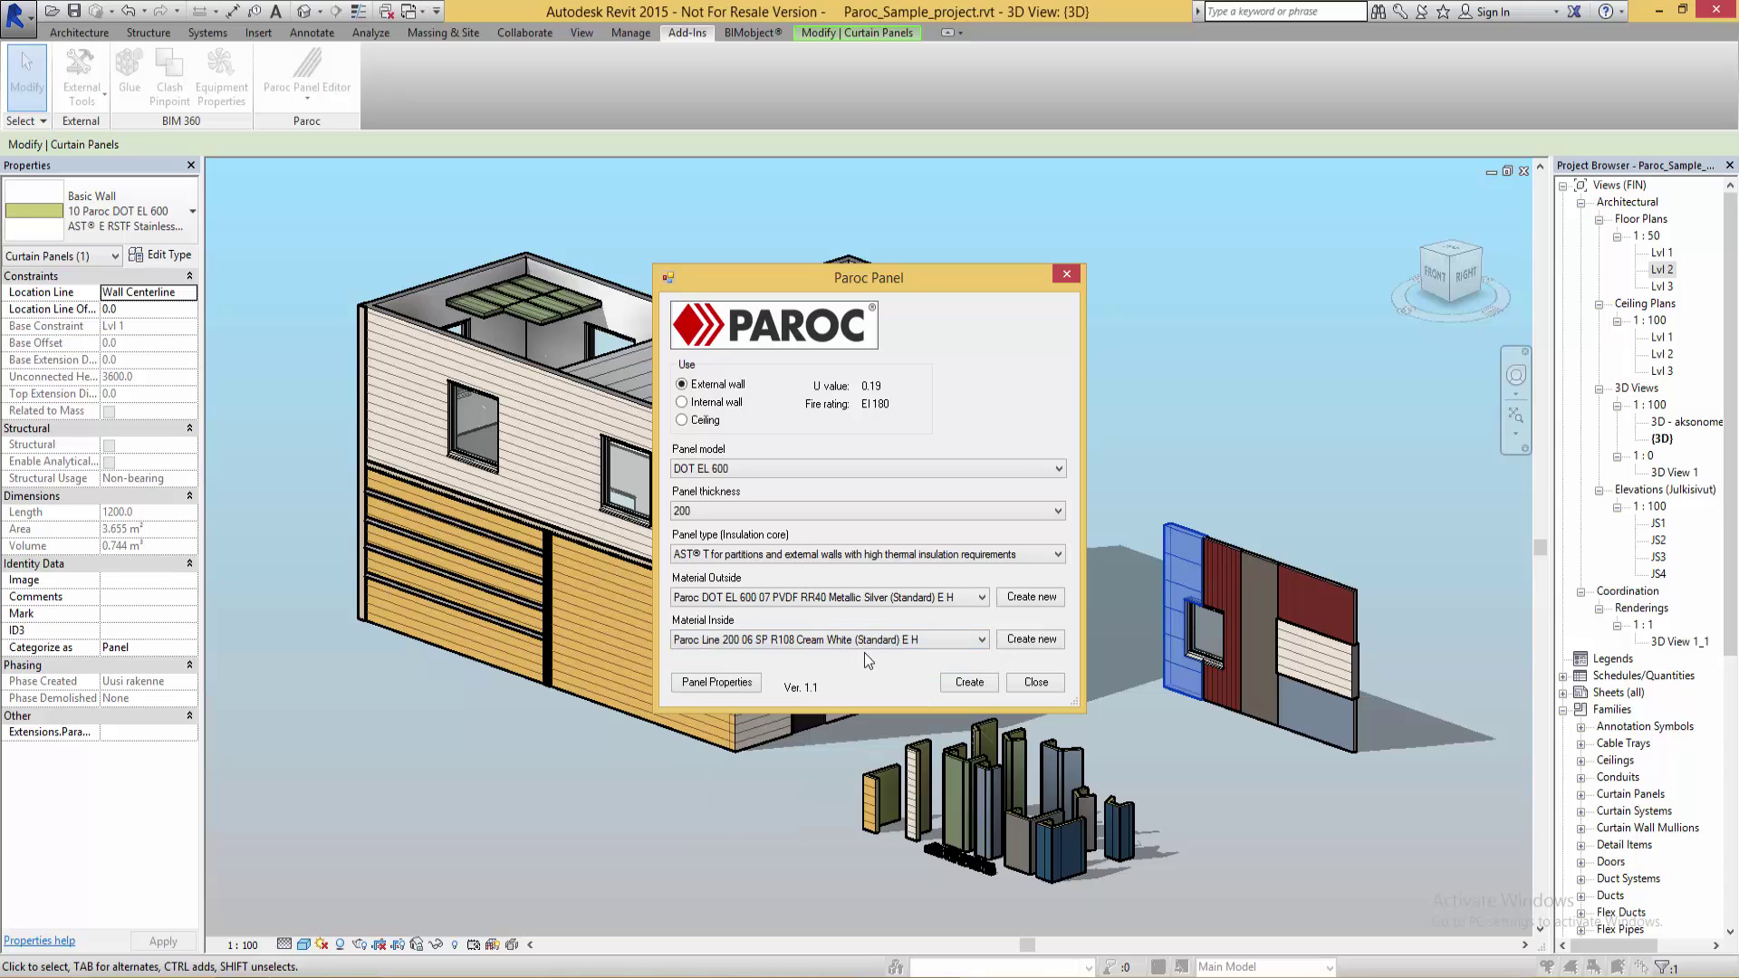
pyautogui.click(969, 683)
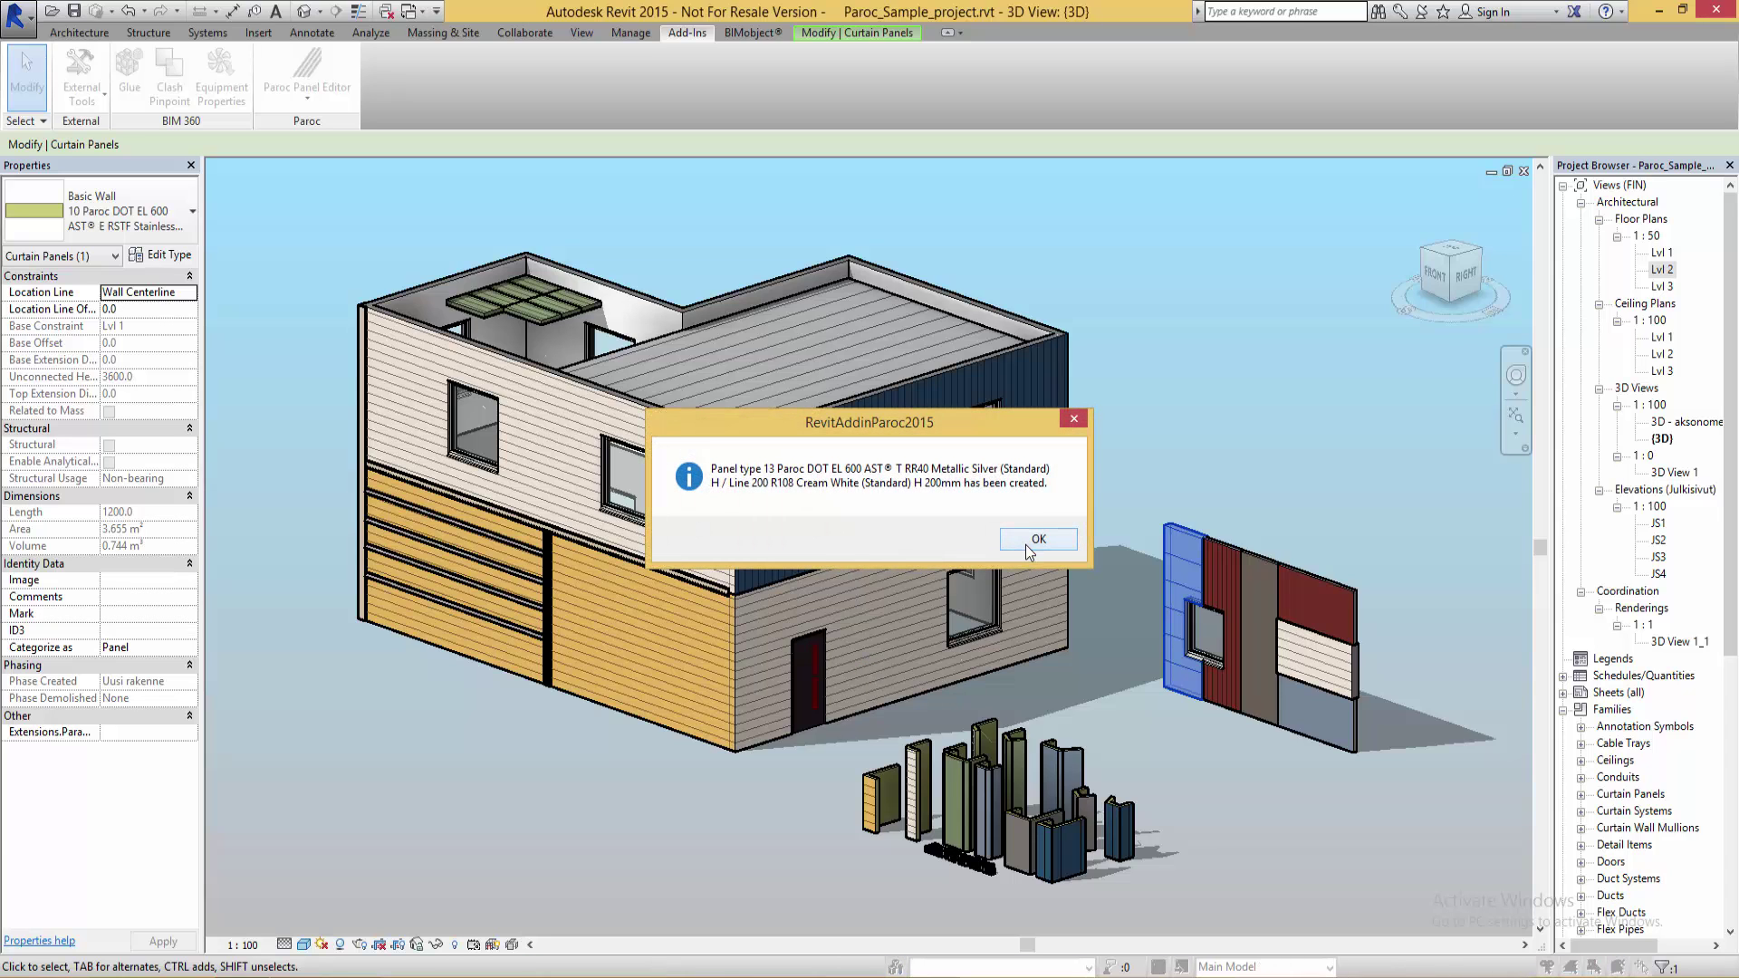
pyautogui.click(1008, 538)
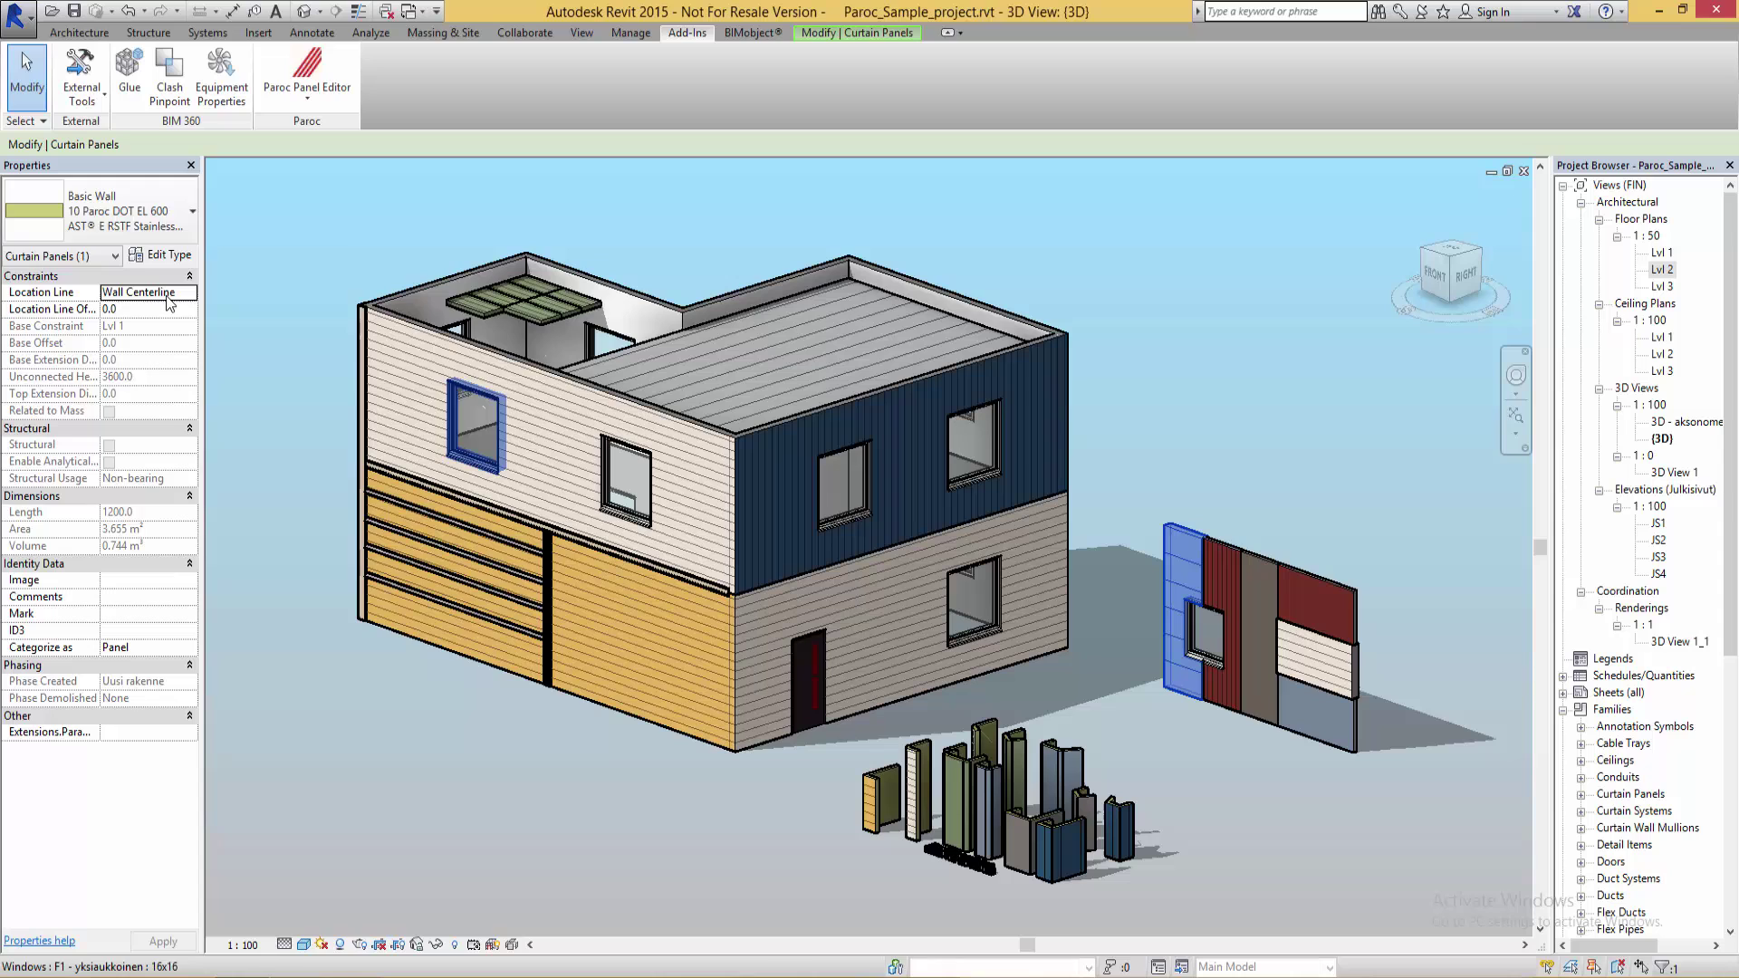
# Change the panel's type to 13 Paroc DOT EL 600 AST T RR40 Metallic Silver
pyautogui.click(154, 226)
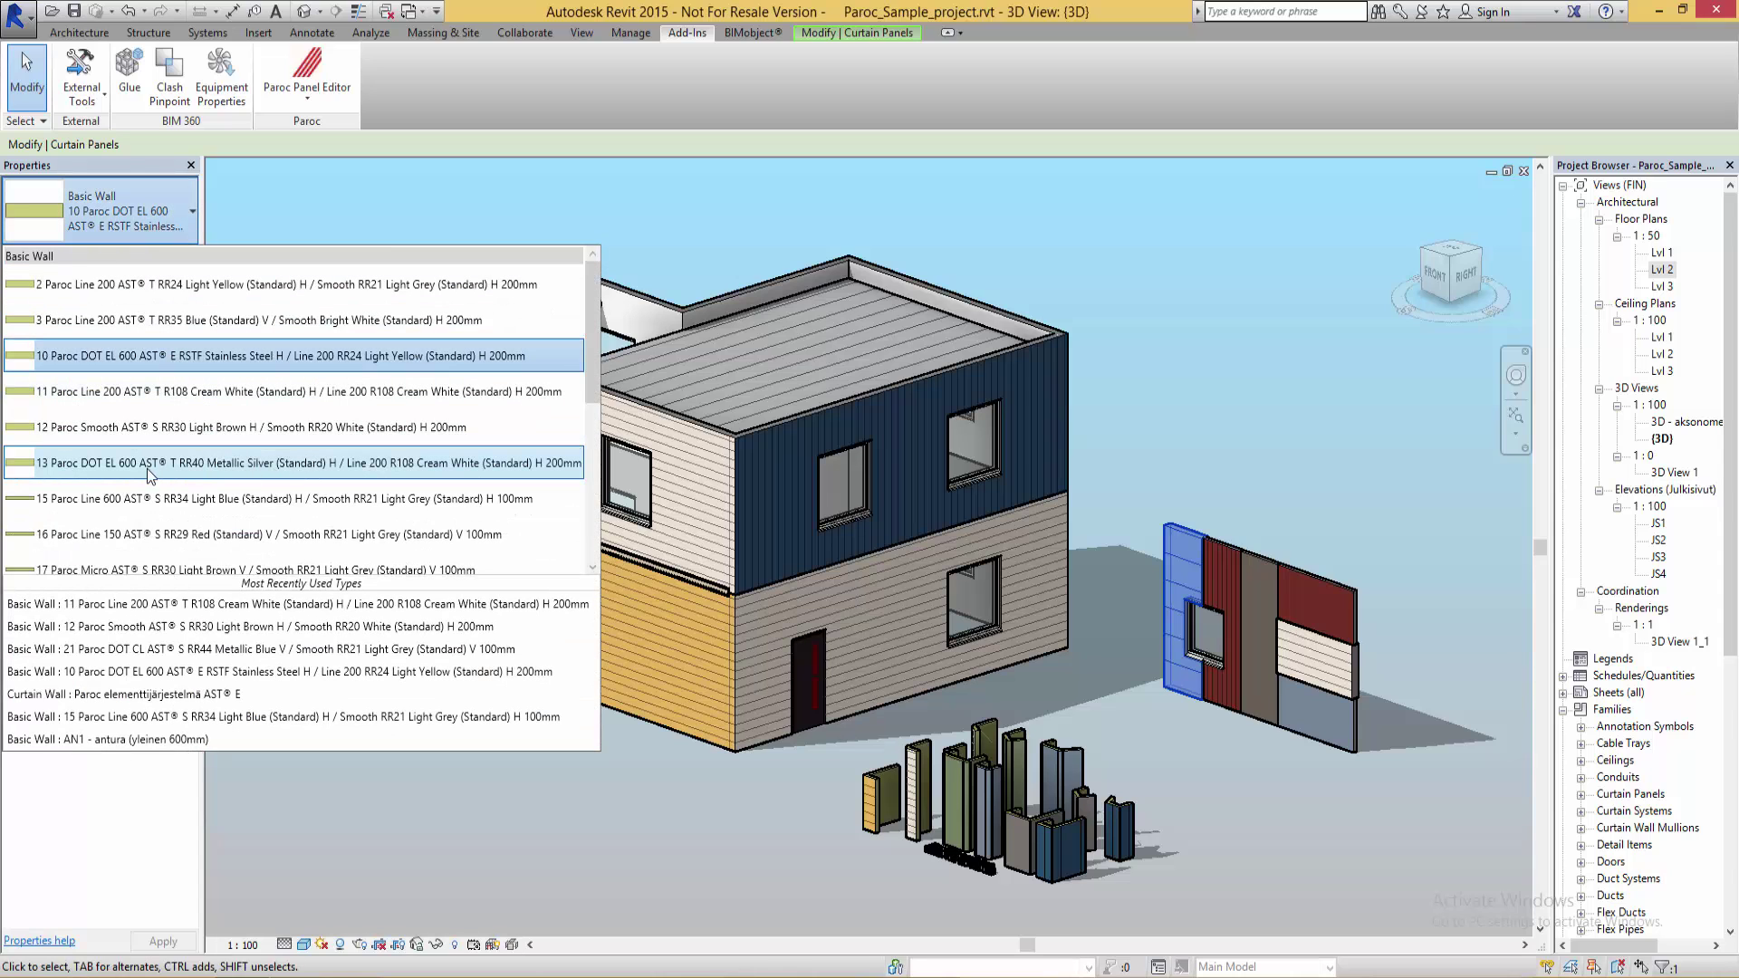
pyautogui.scroll(-1, 394, 507)
pyautogui.click(382, 453)
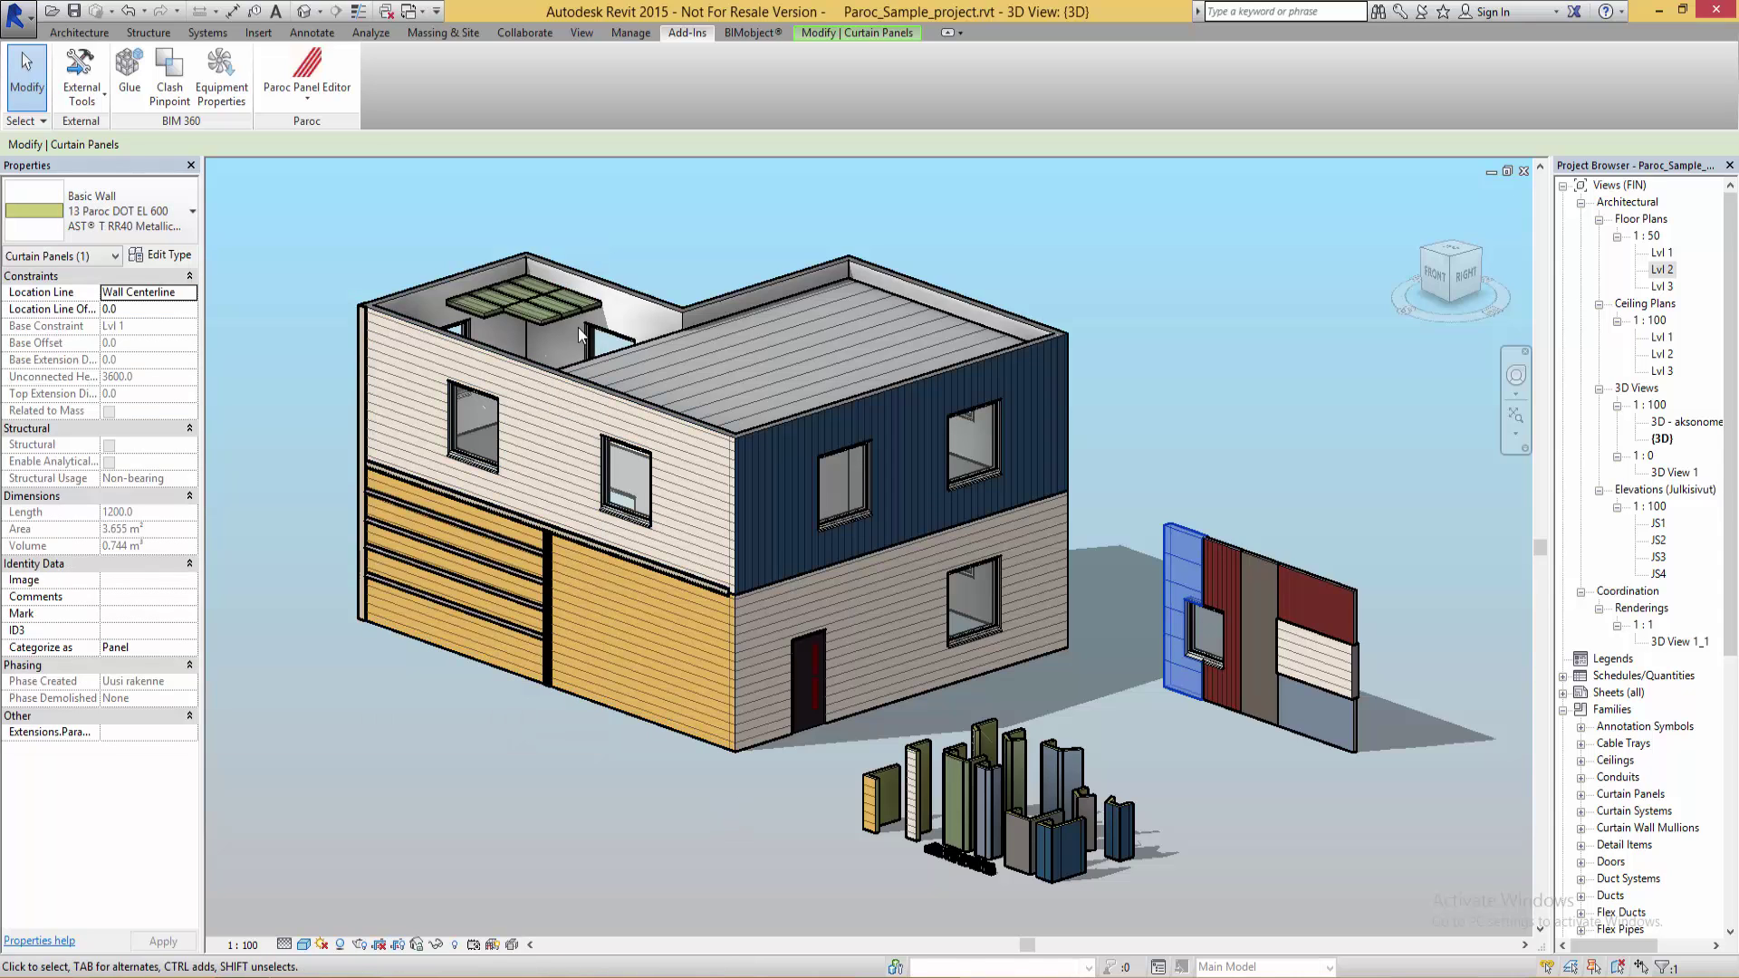
# Create a quick Paroc panel type, 200 thick with RR44 Metallic Blue outside colour
pyautogui.click(339, 99)
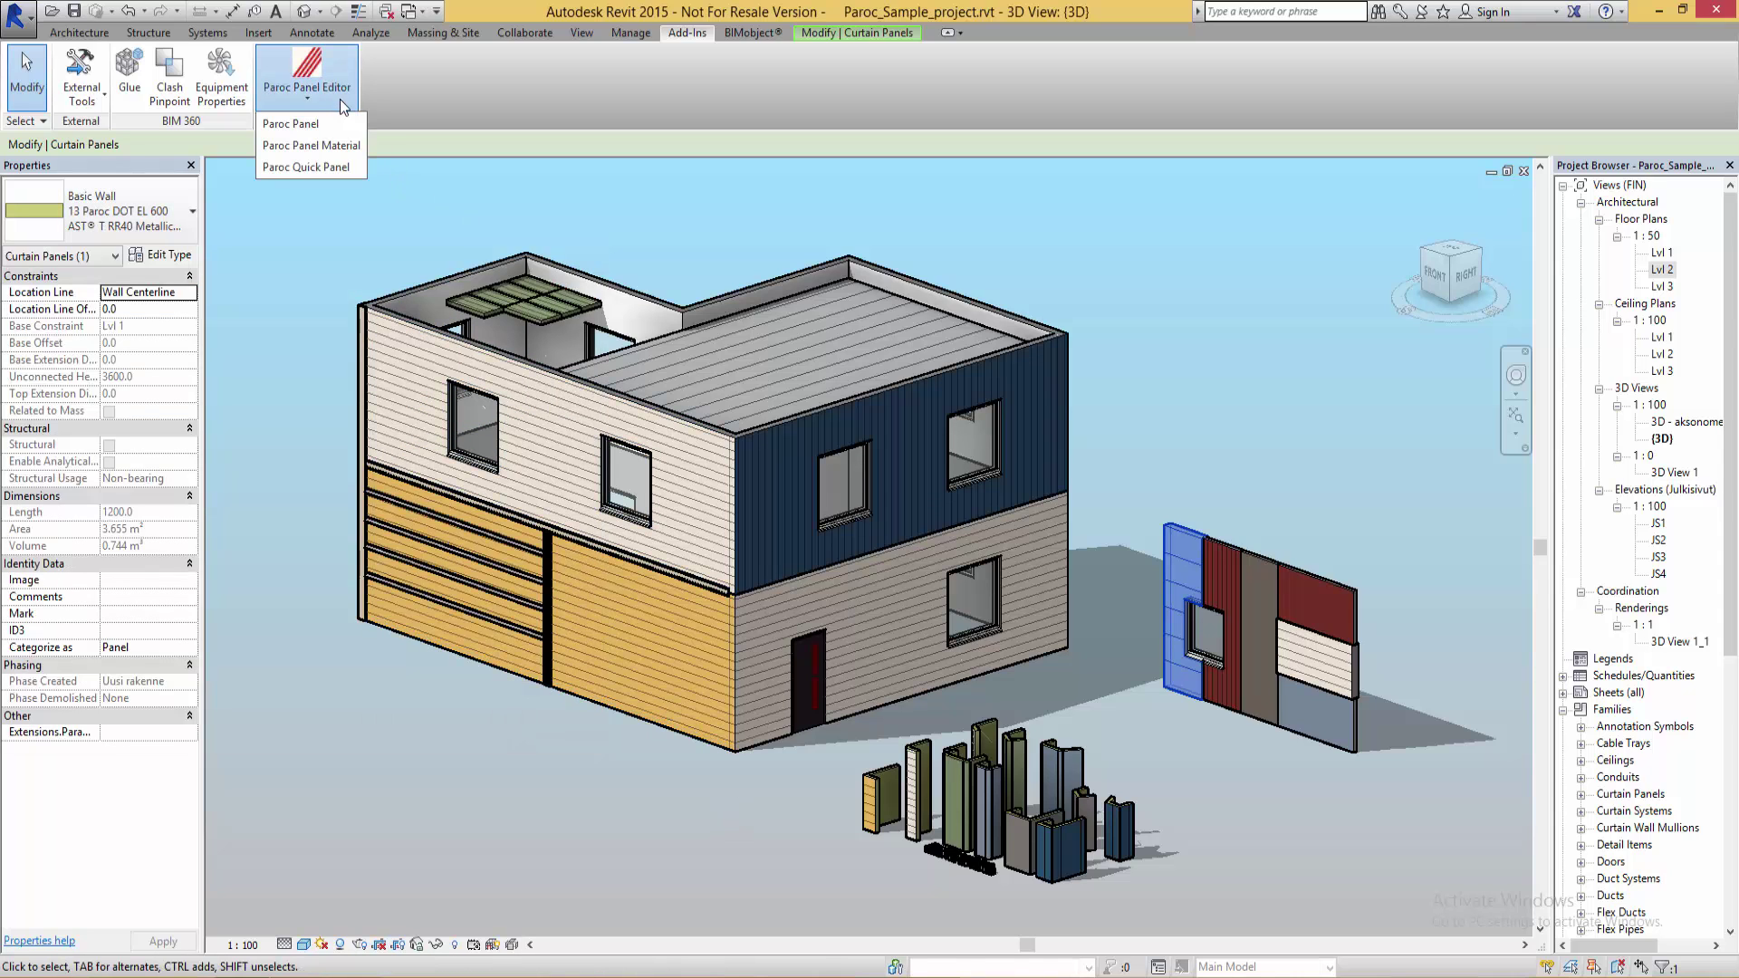
pyautogui.click(337, 170)
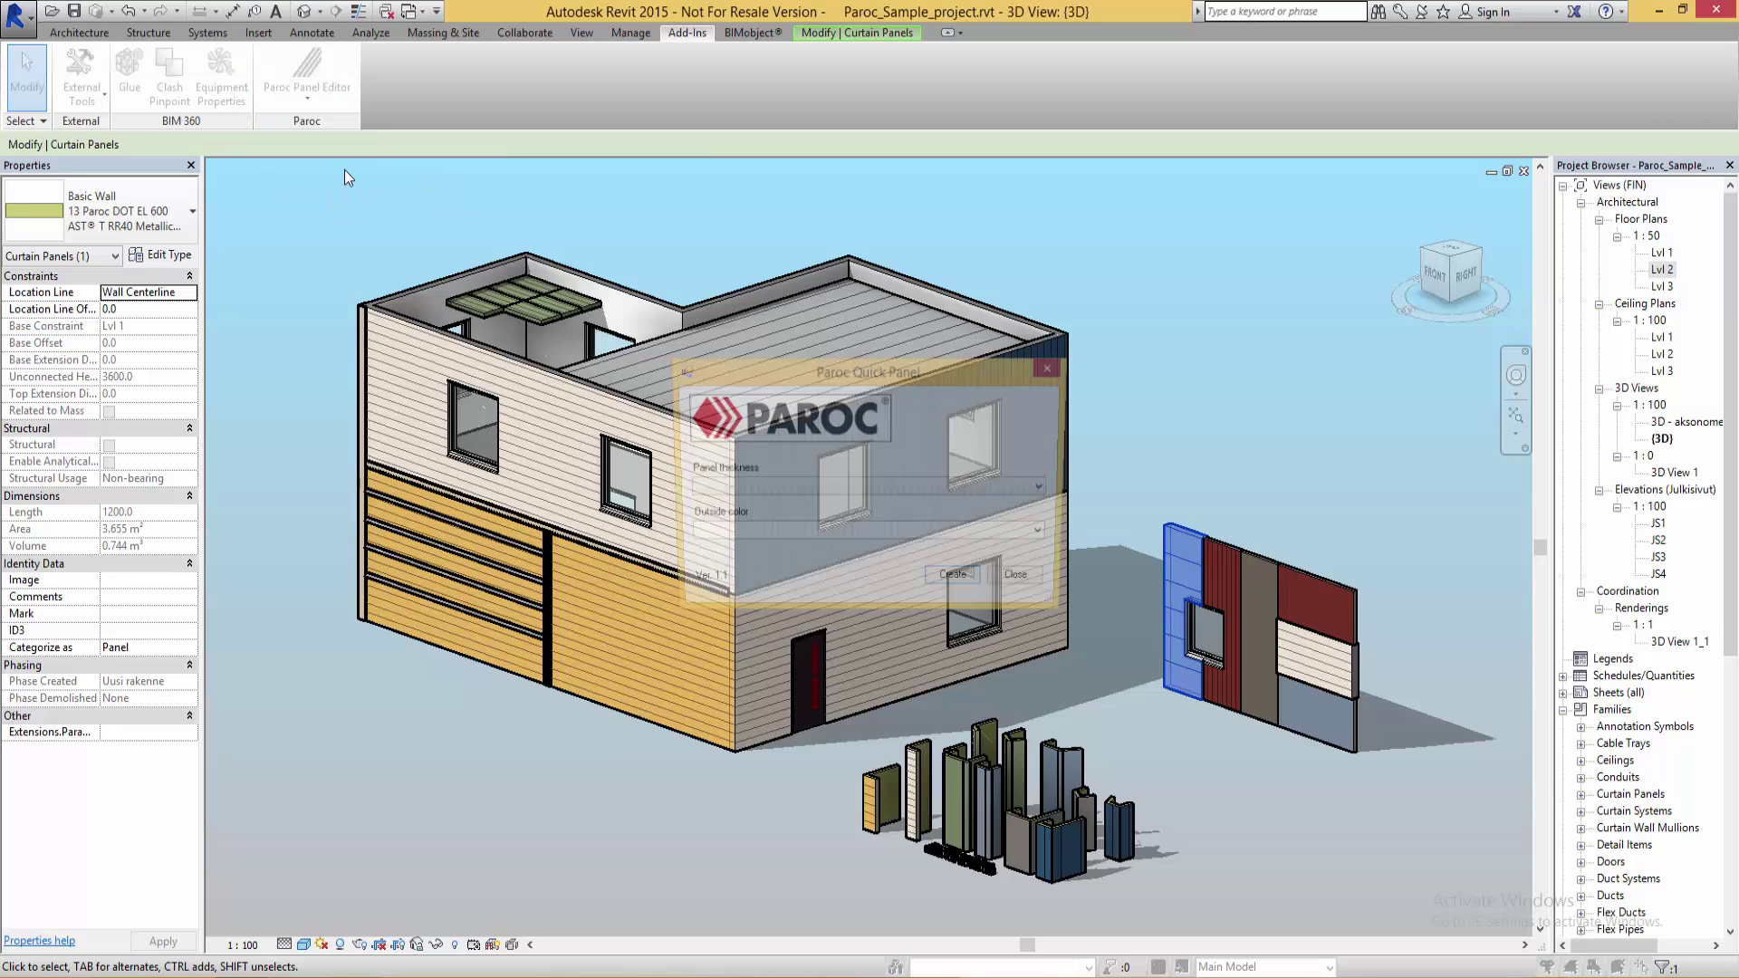
pyautogui.click(848, 488)
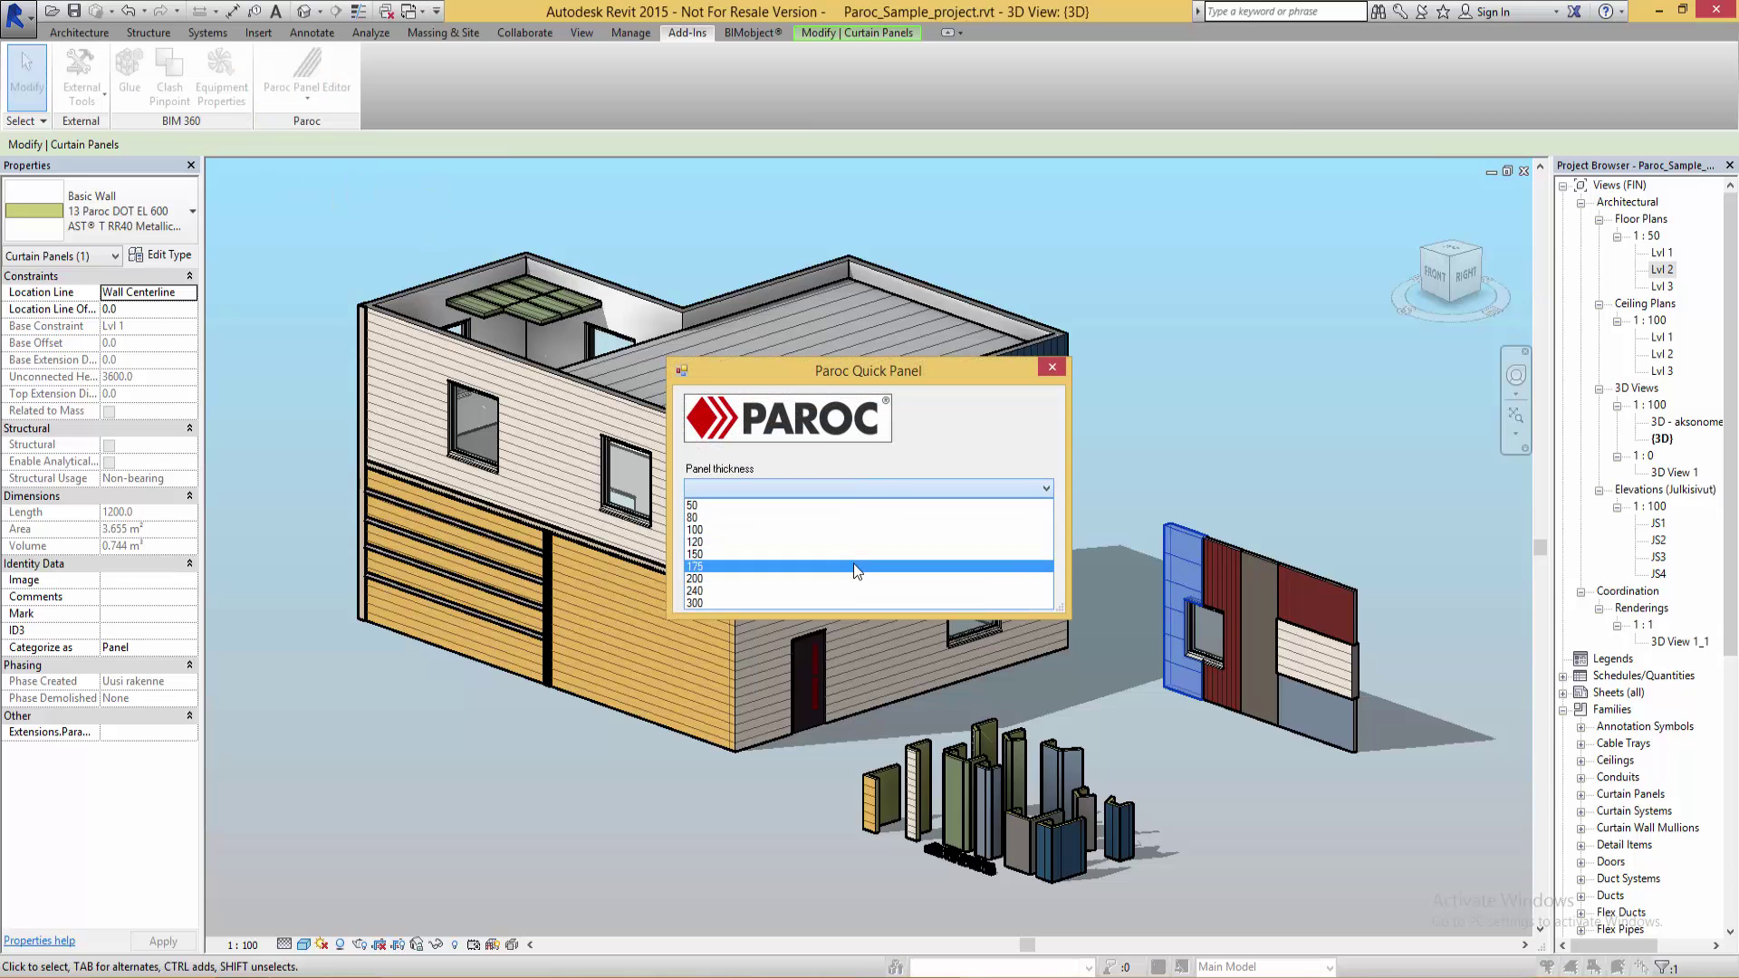
pyautogui.click(853, 568)
pyautogui.click(850, 536)
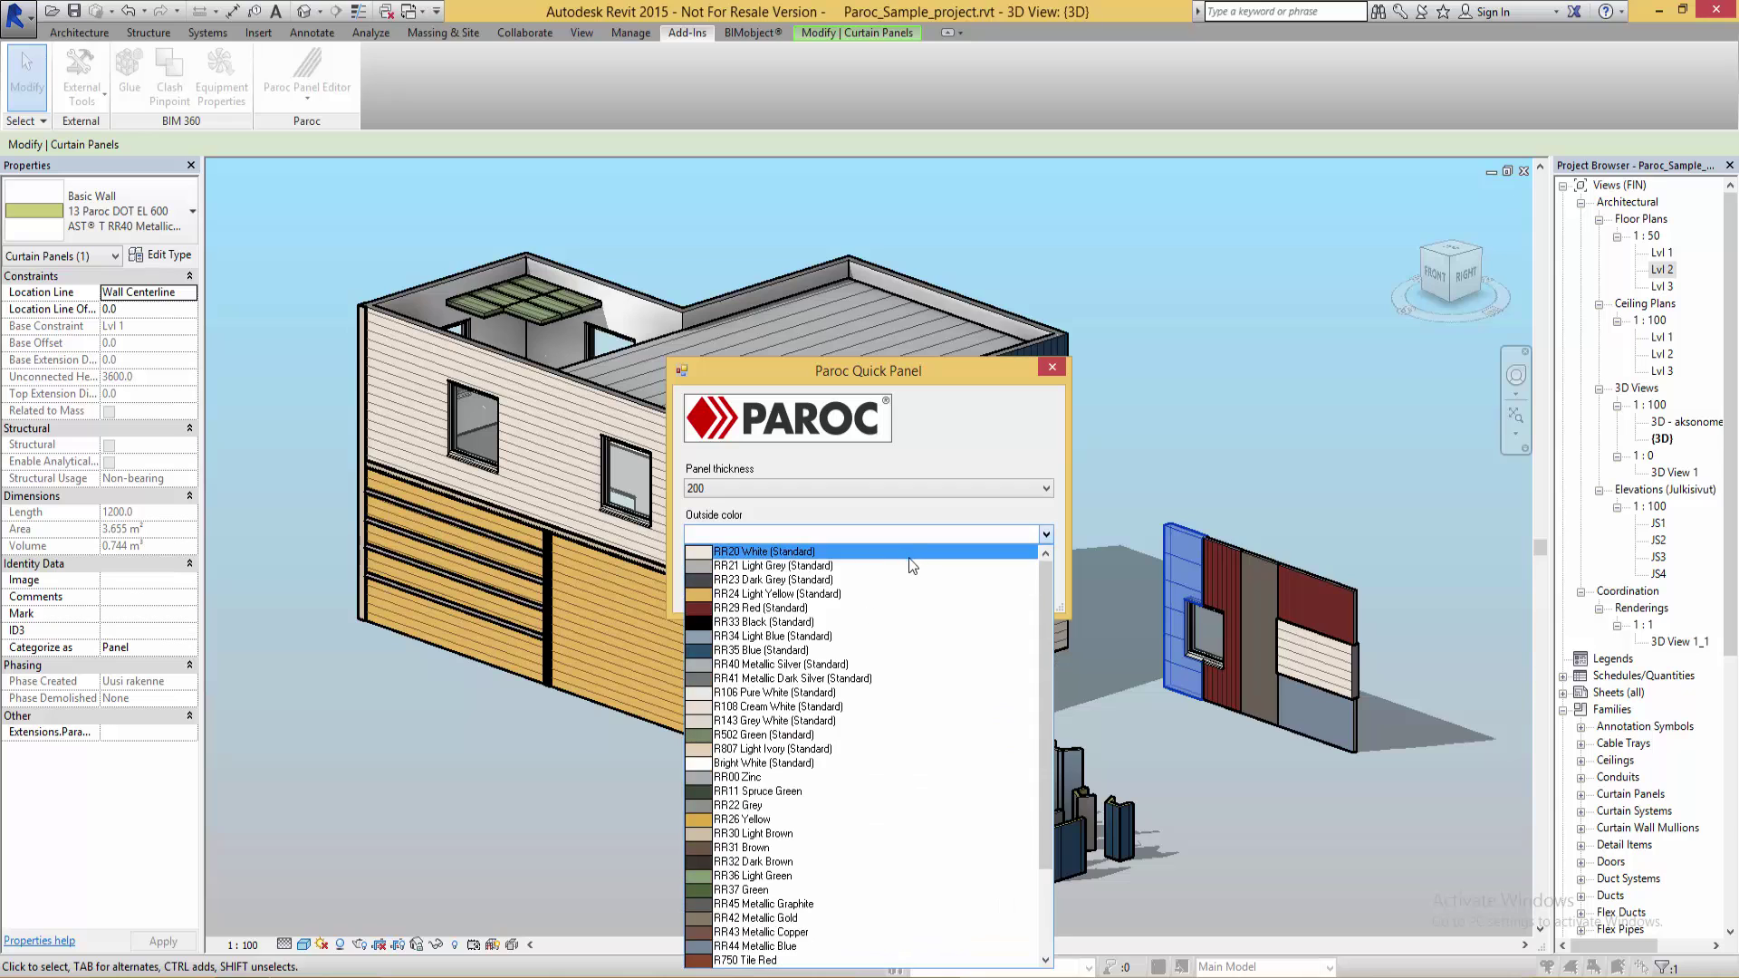
pyautogui.moveTo(1045, 688); pyautogui.dragTo(1045, 770)
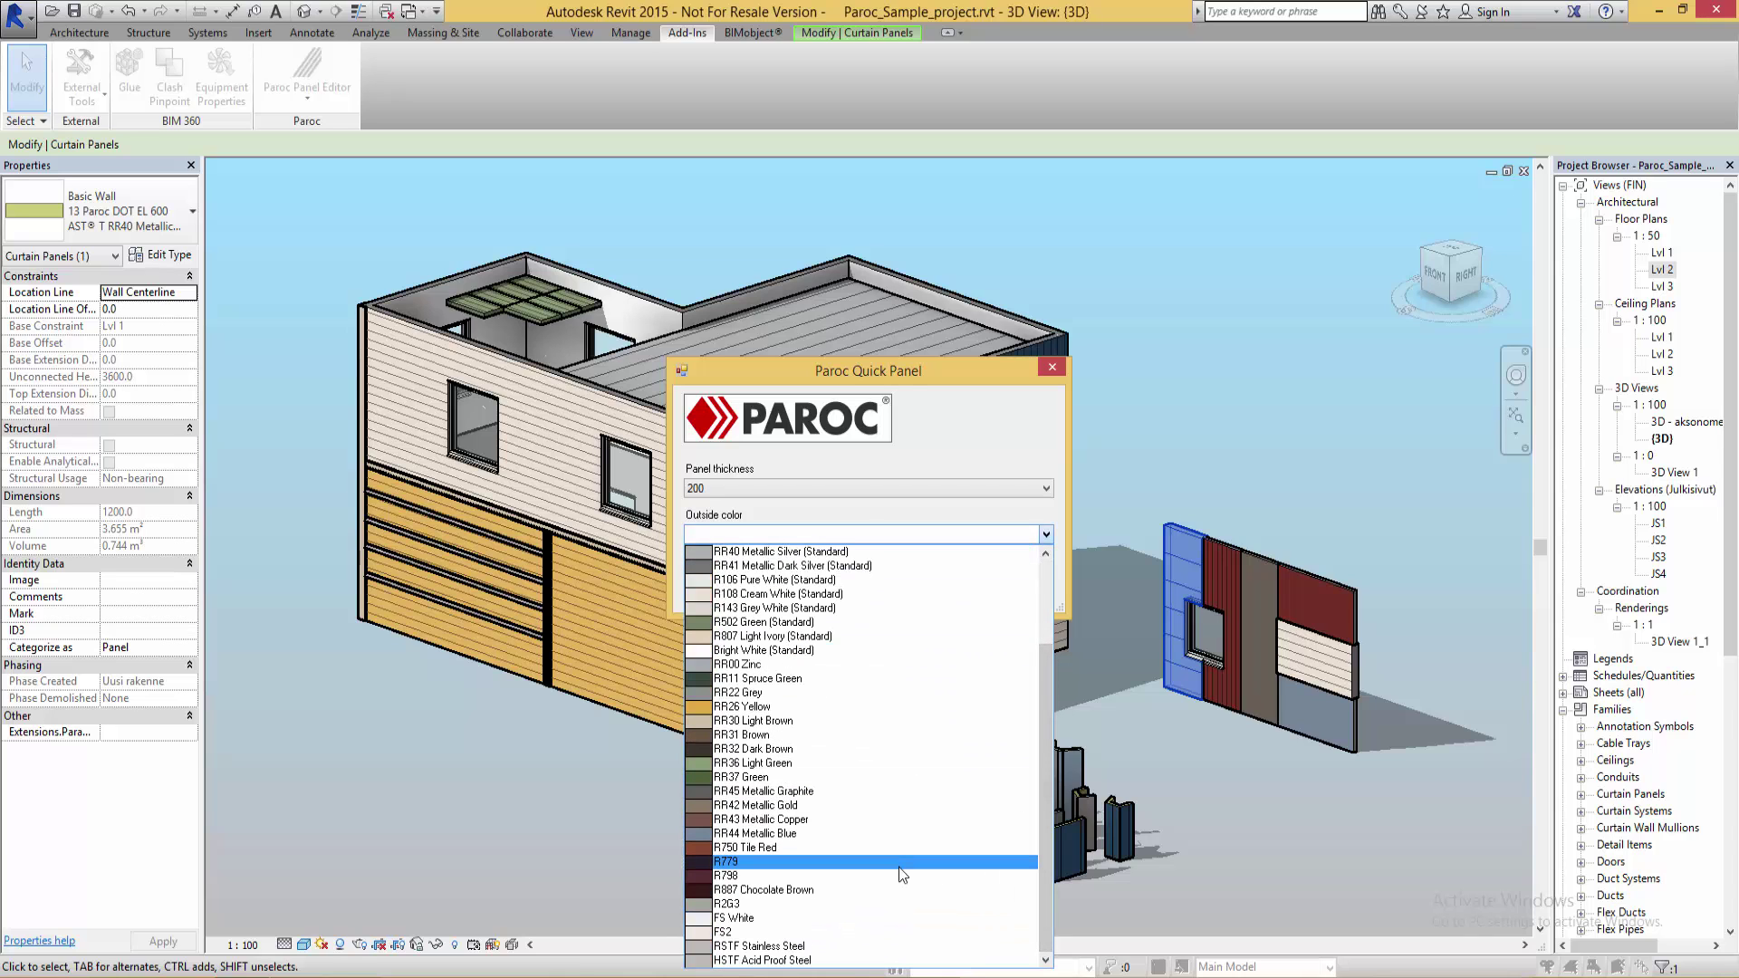
pyautogui.click(800, 833)
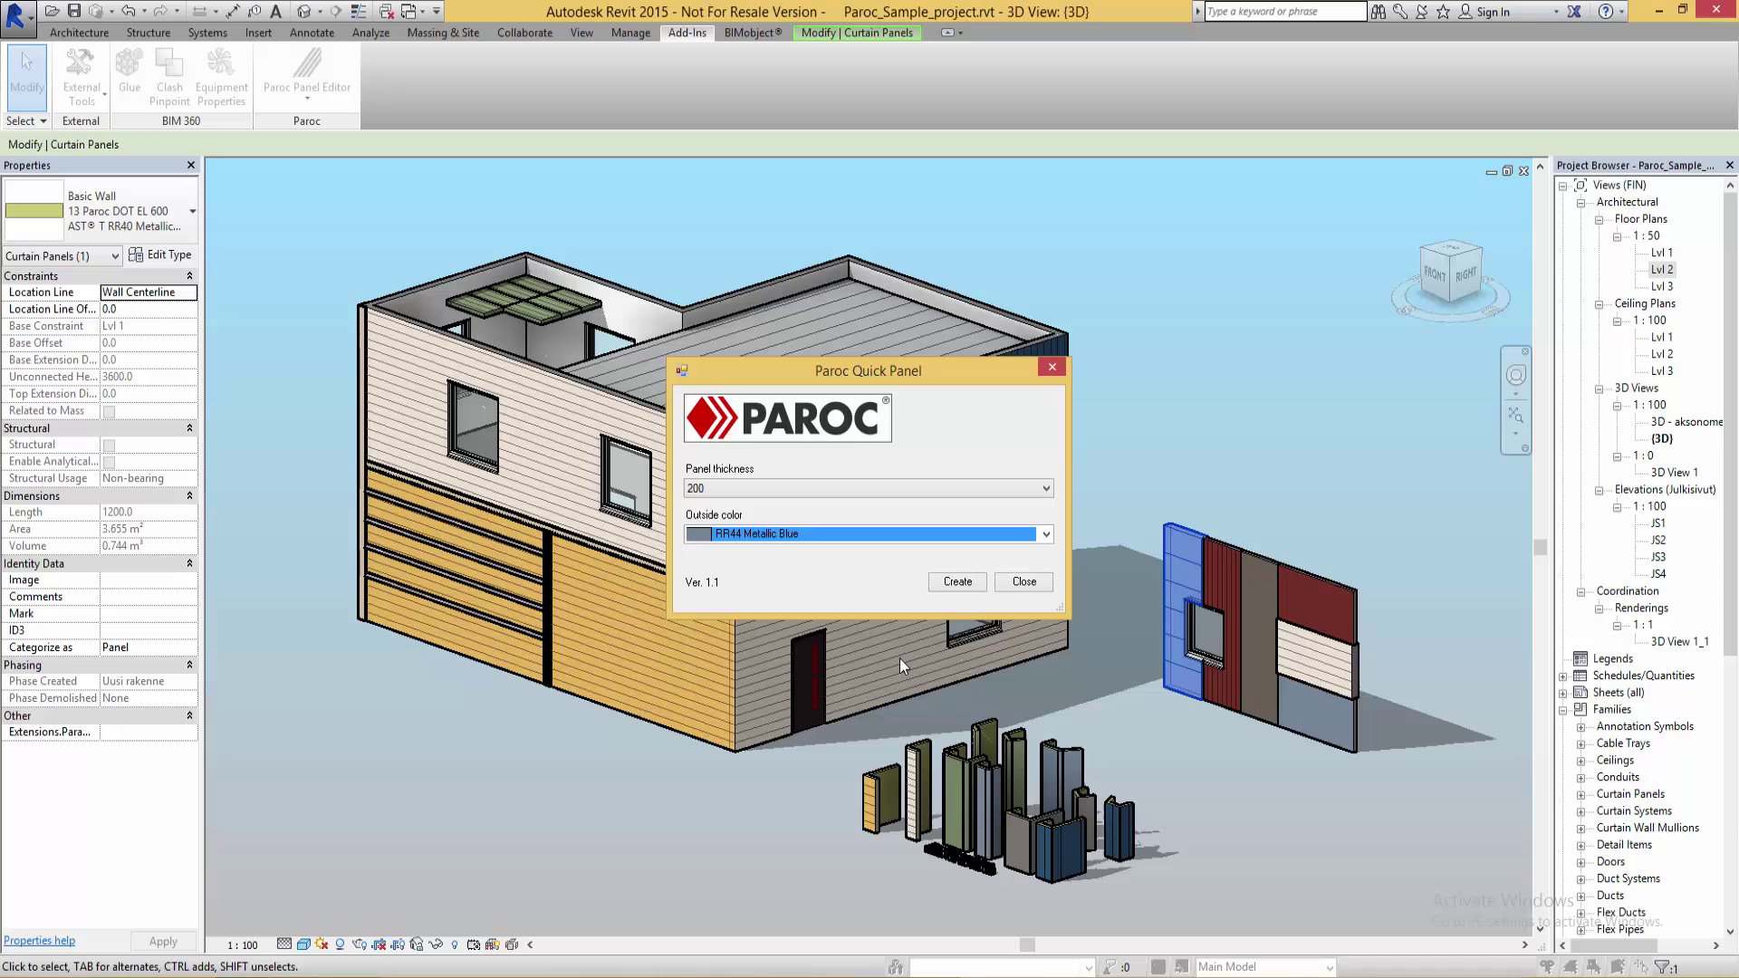
pyautogui.click(958, 582)
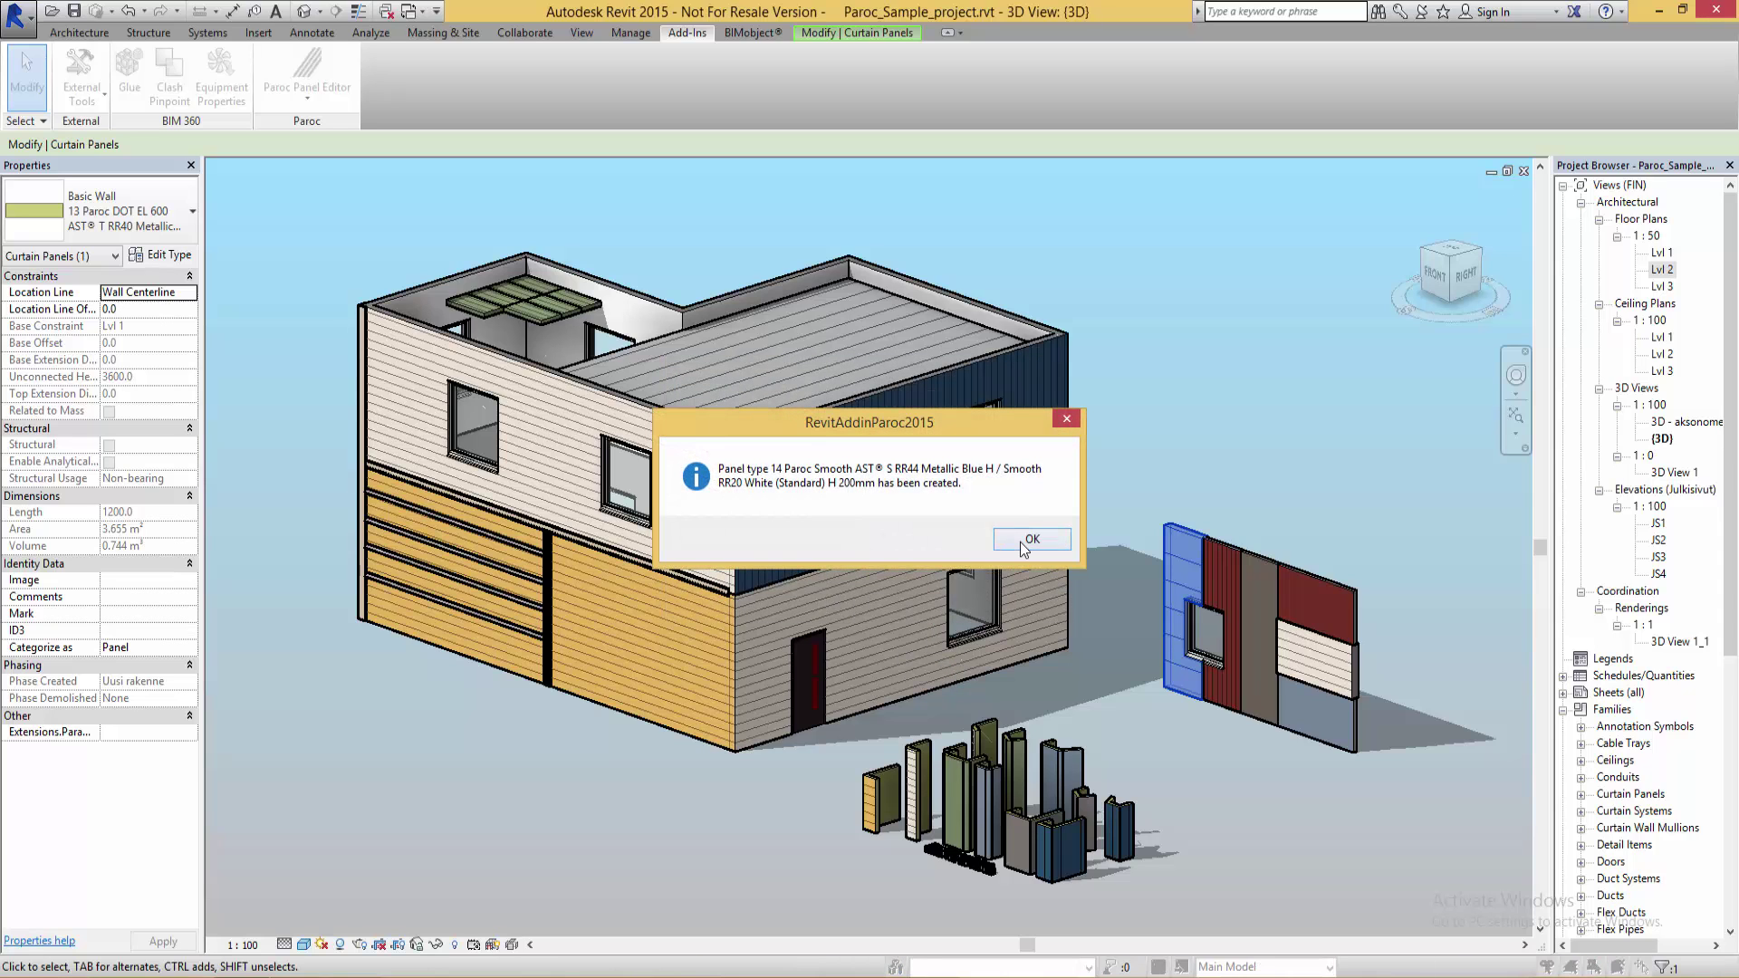
# Switch the lower and upper right-side walls to type 13 Paroc DOT EL 600
pyautogui.click(1030, 539)
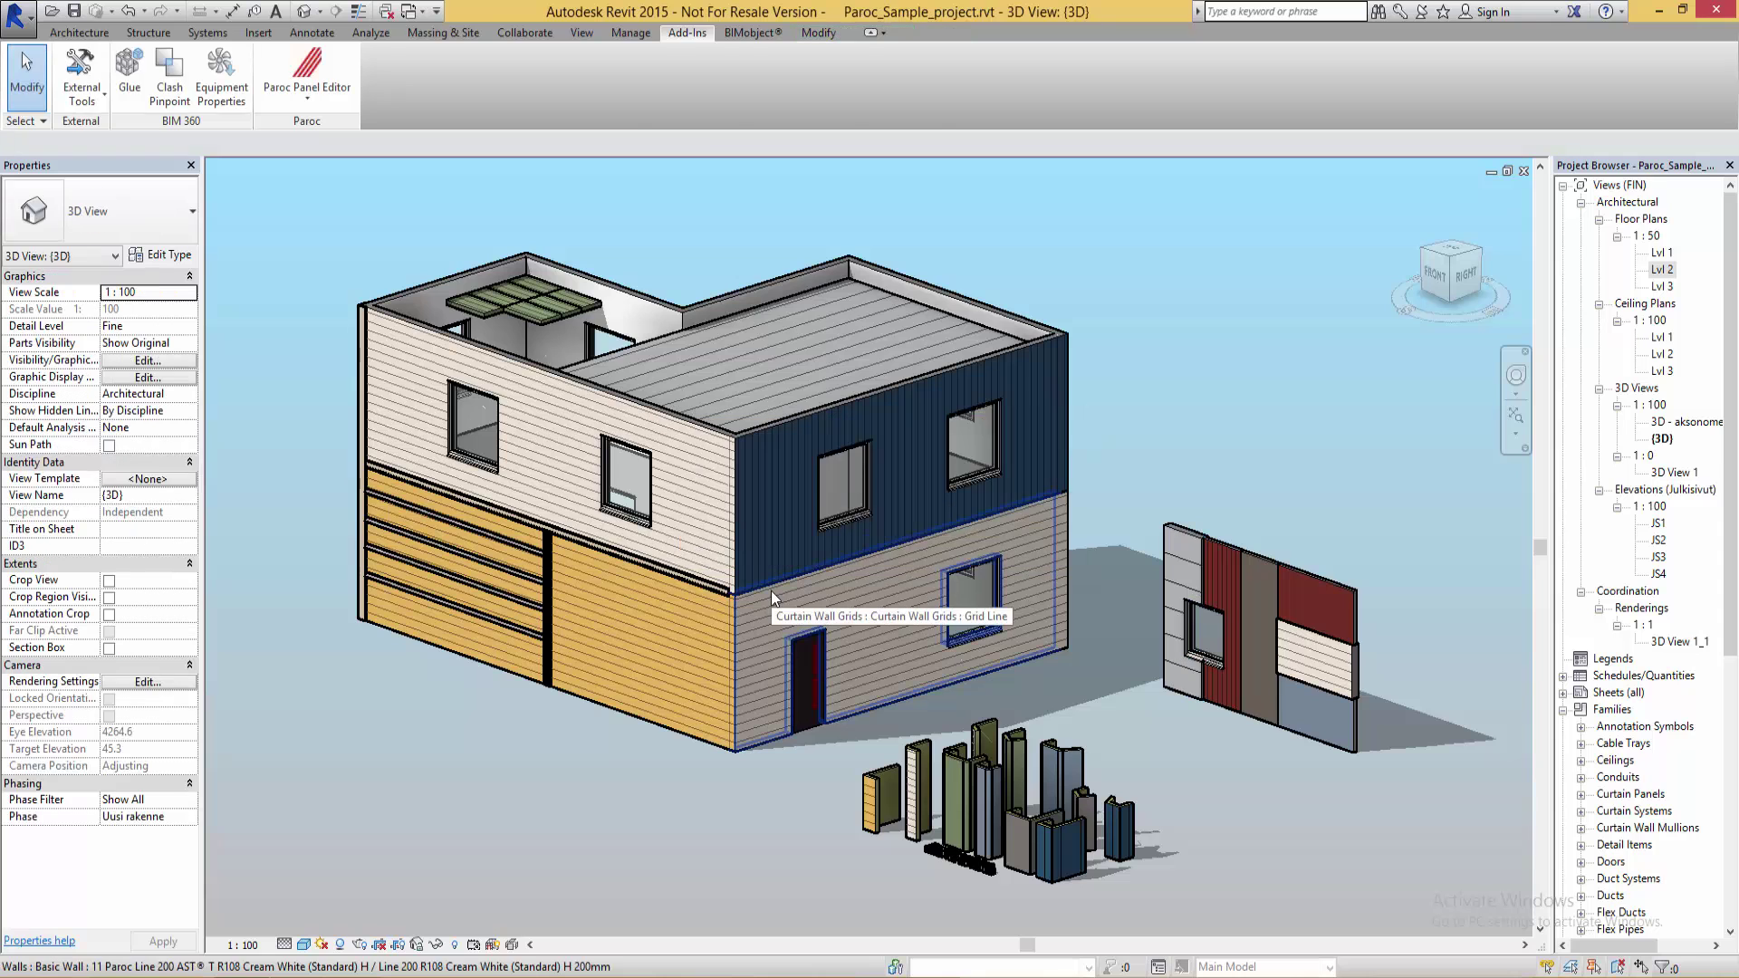
pyautogui.click(769, 590)
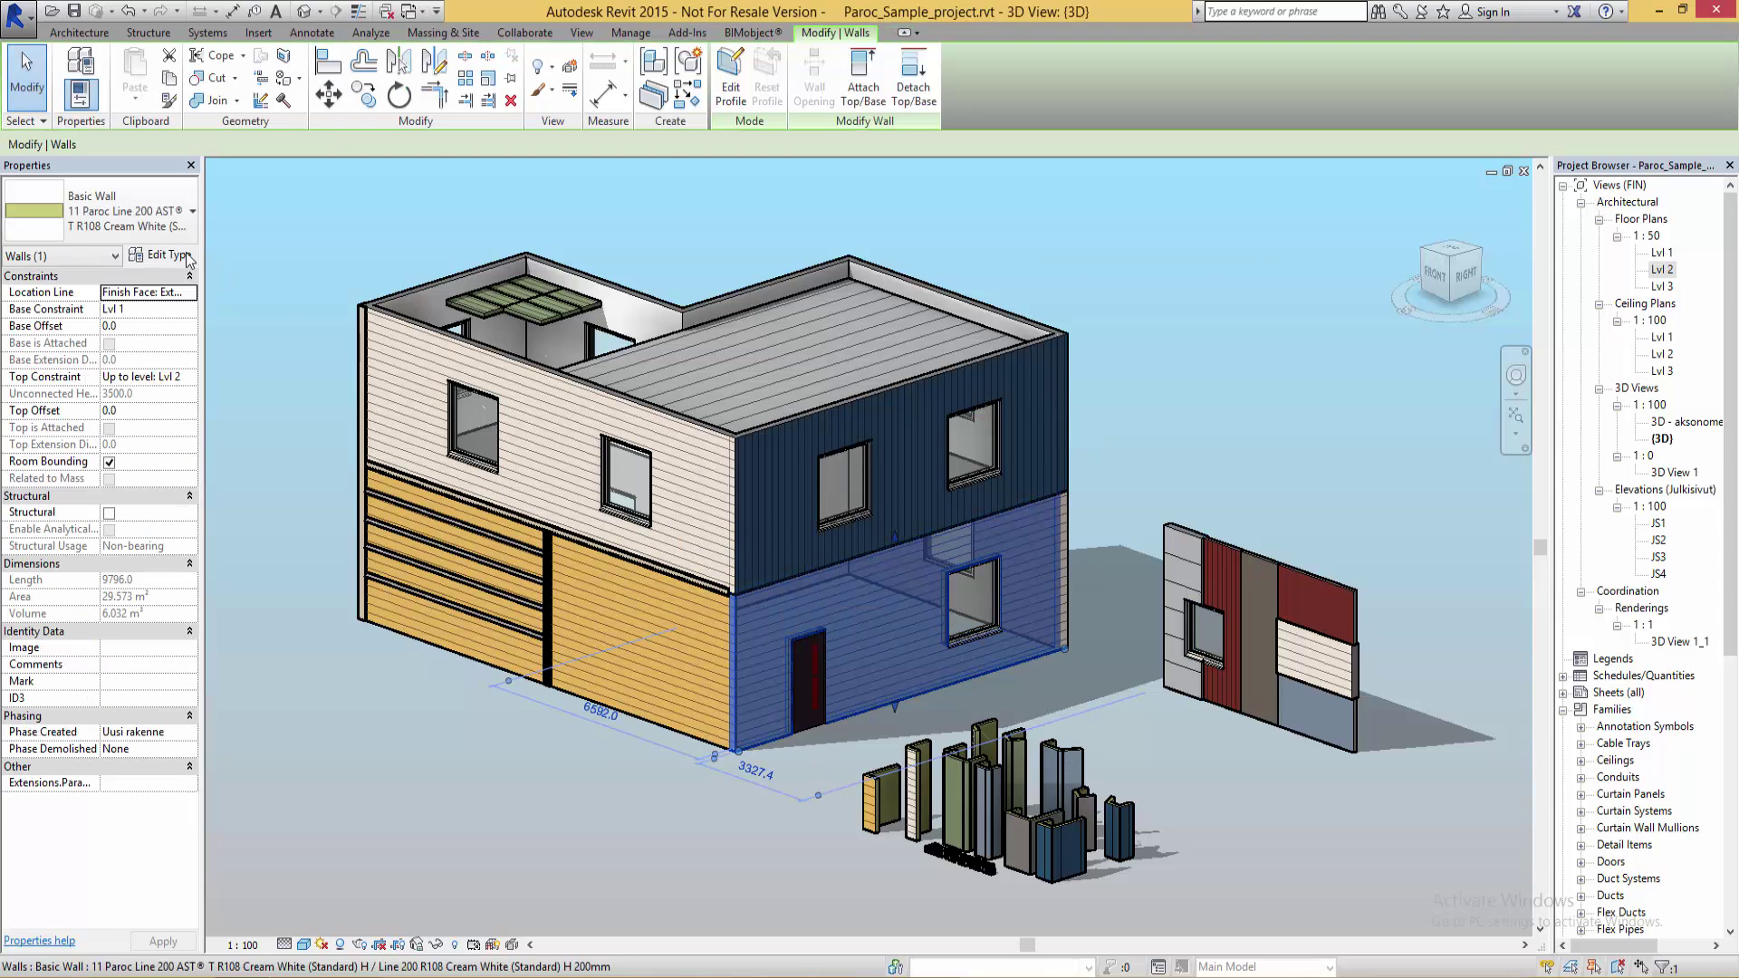
pyautogui.click(165, 217)
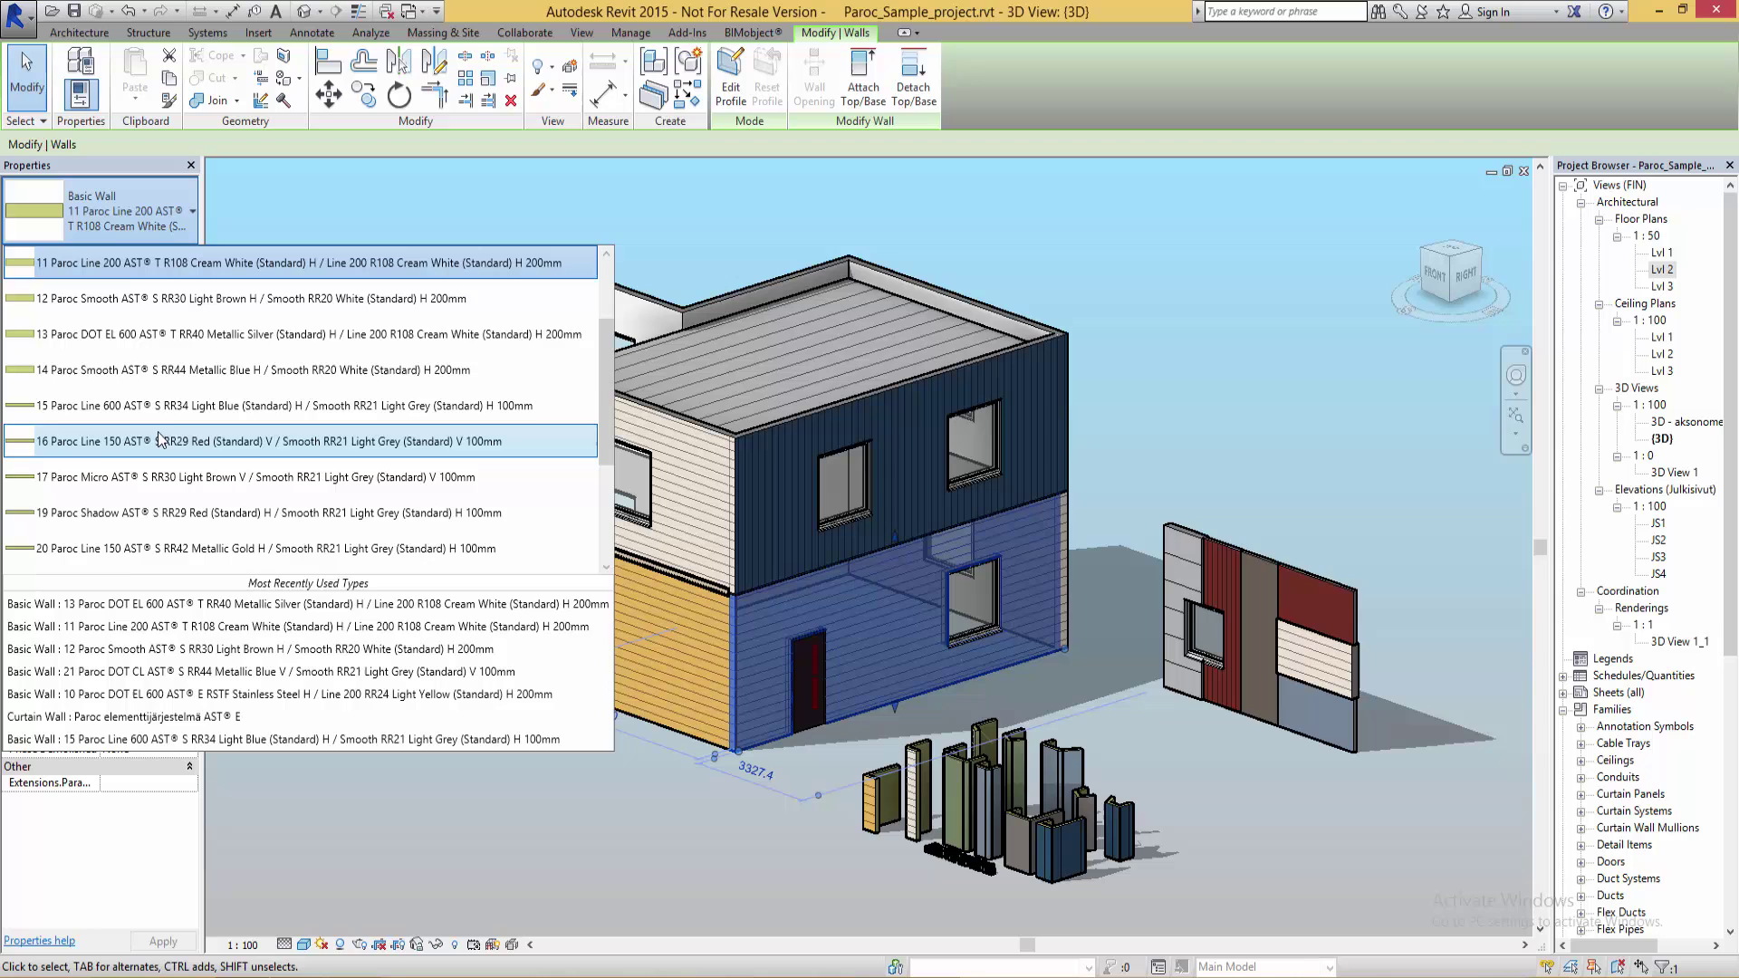
pyautogui.click(245, 337)
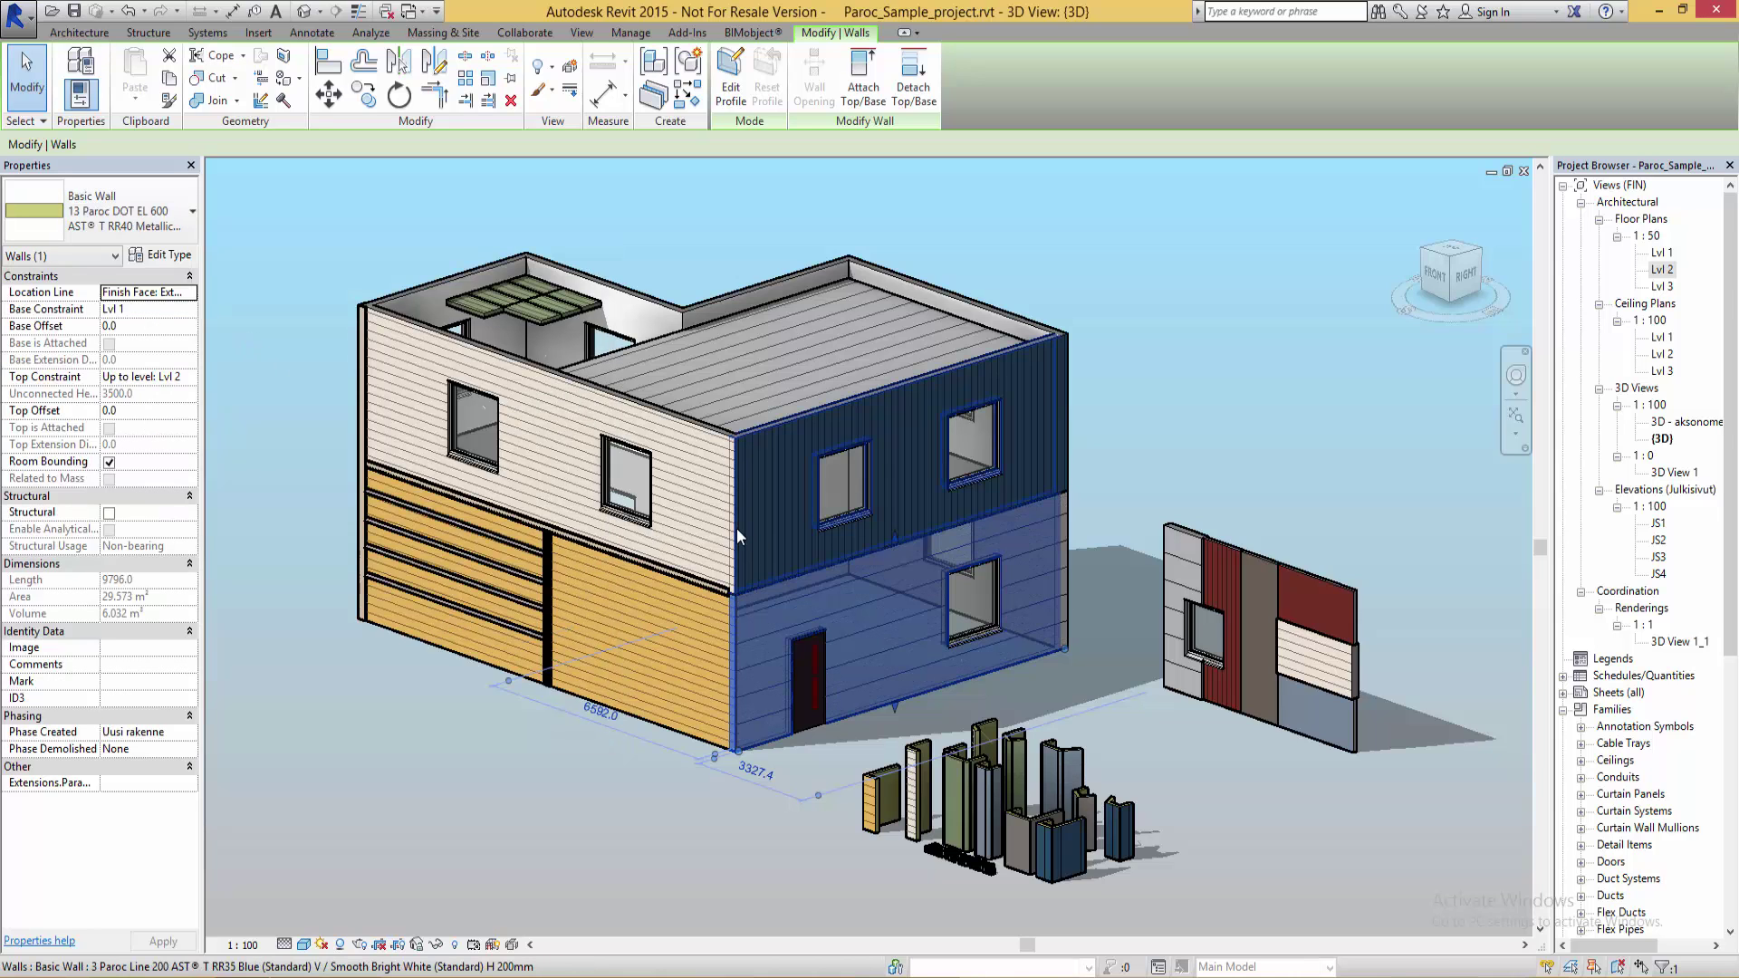
pyautogui.click(739, 470)
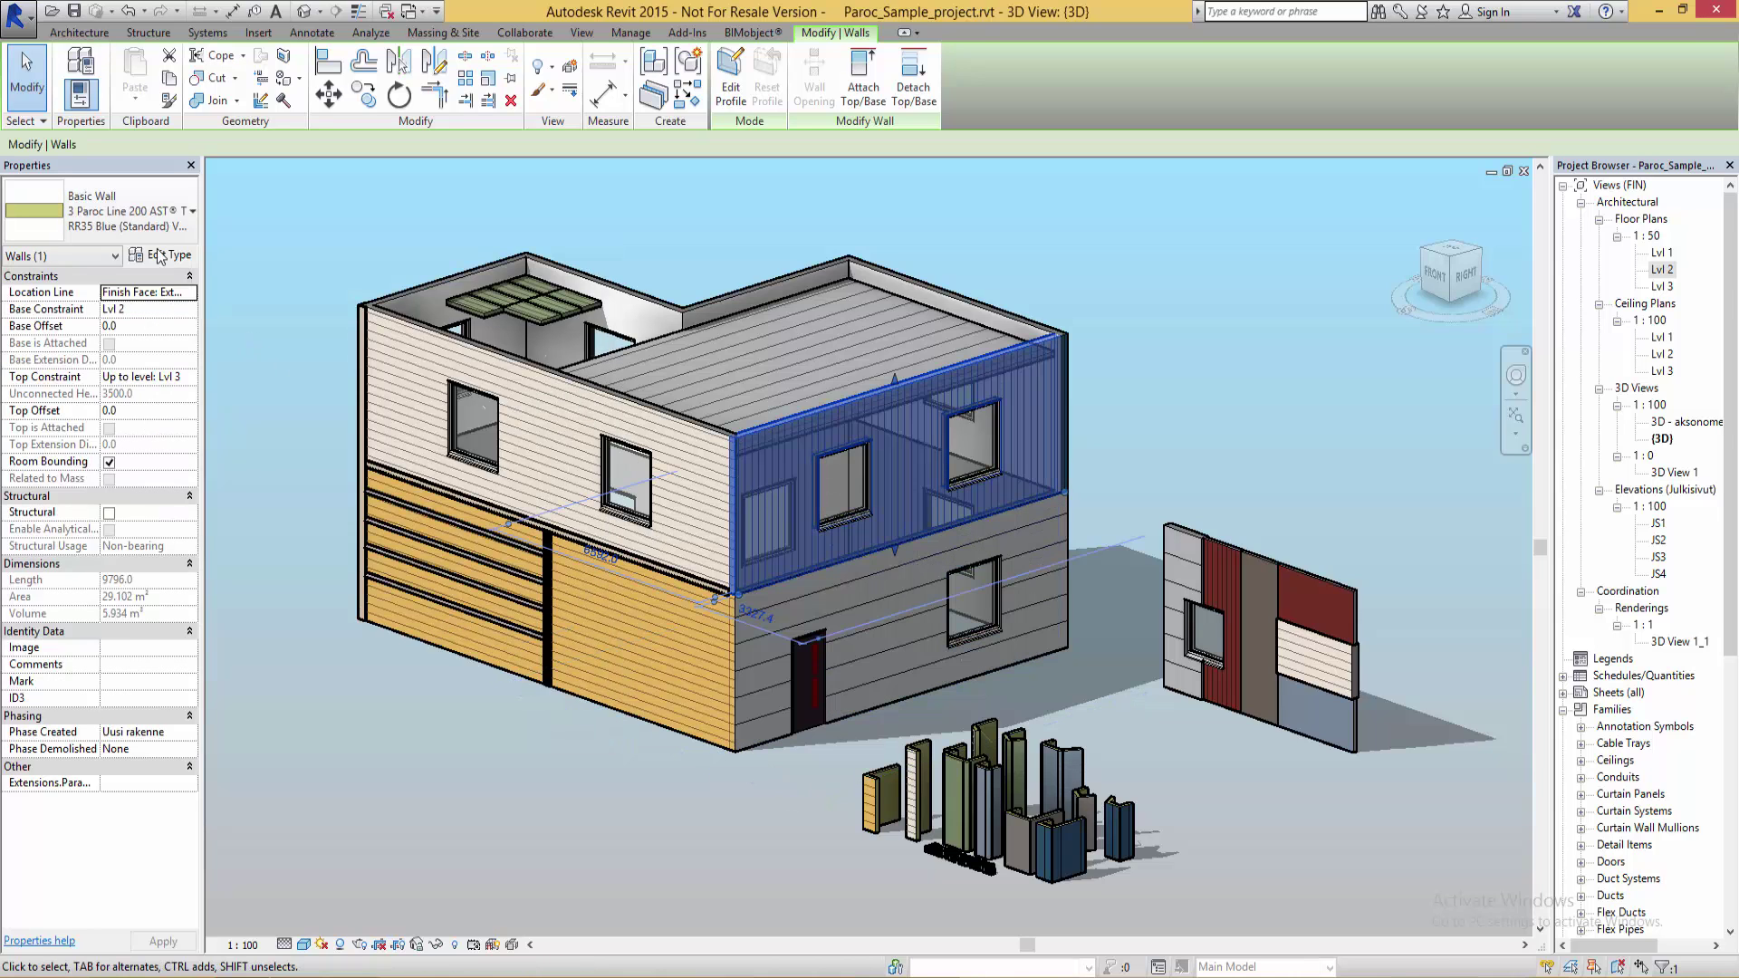
pyautogui.click(160, 218)
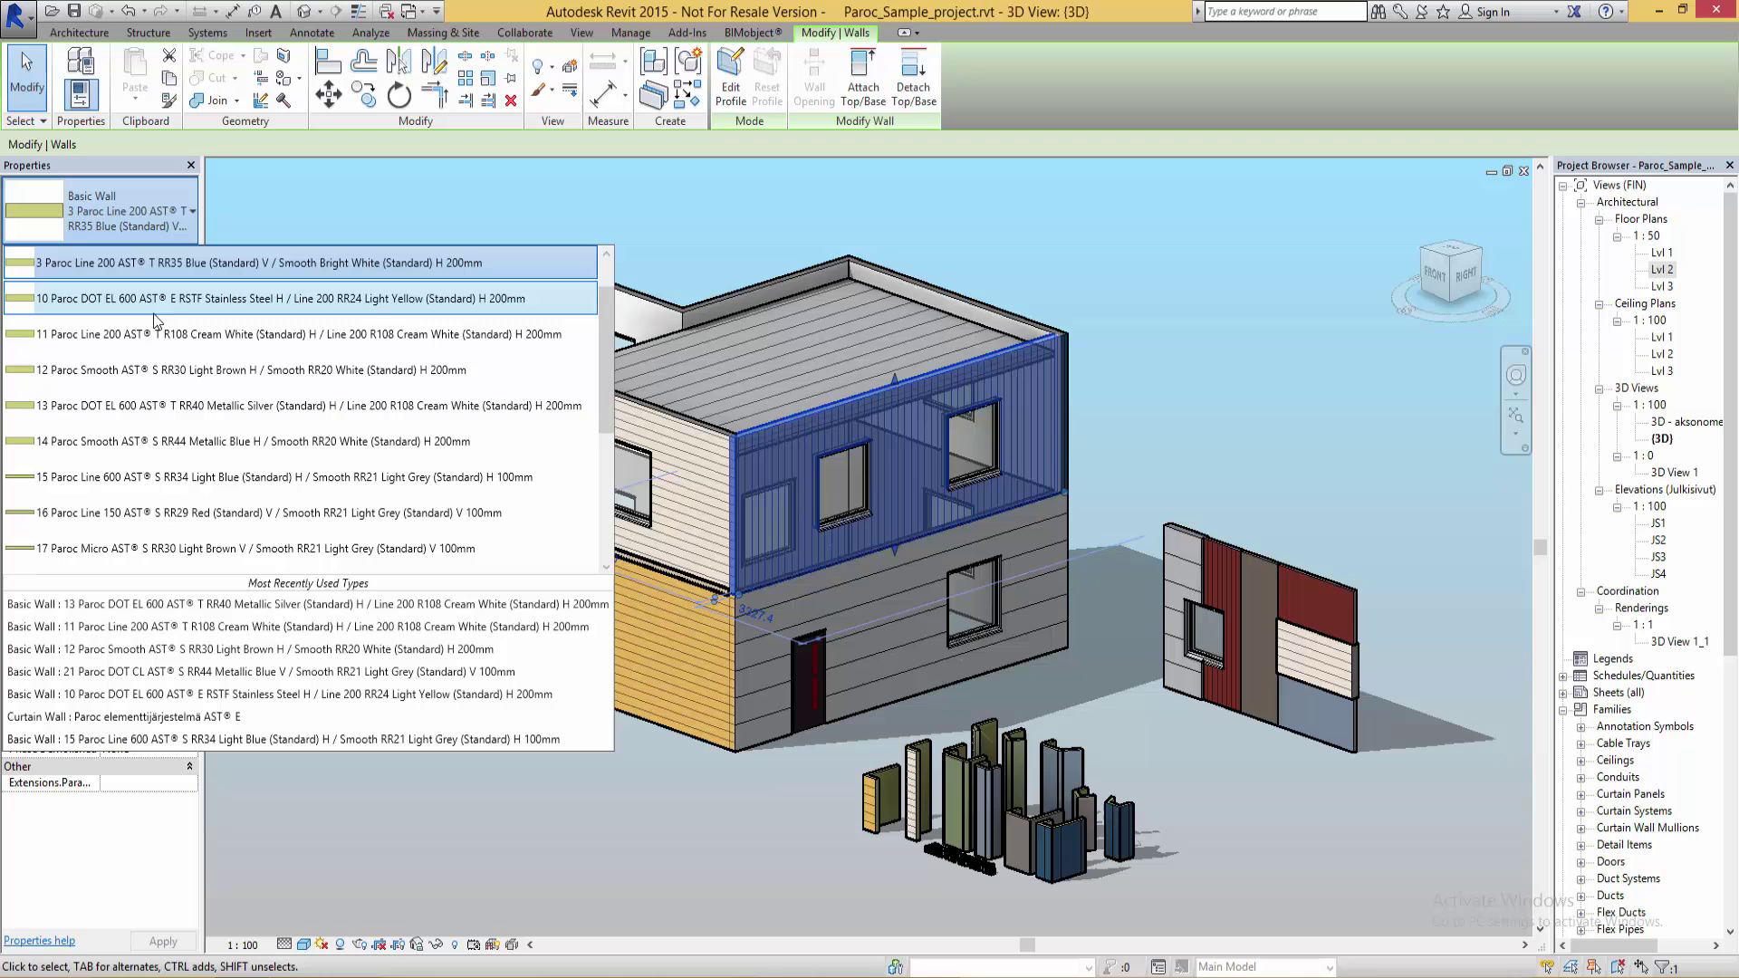
pyautogui.click(199, 407)
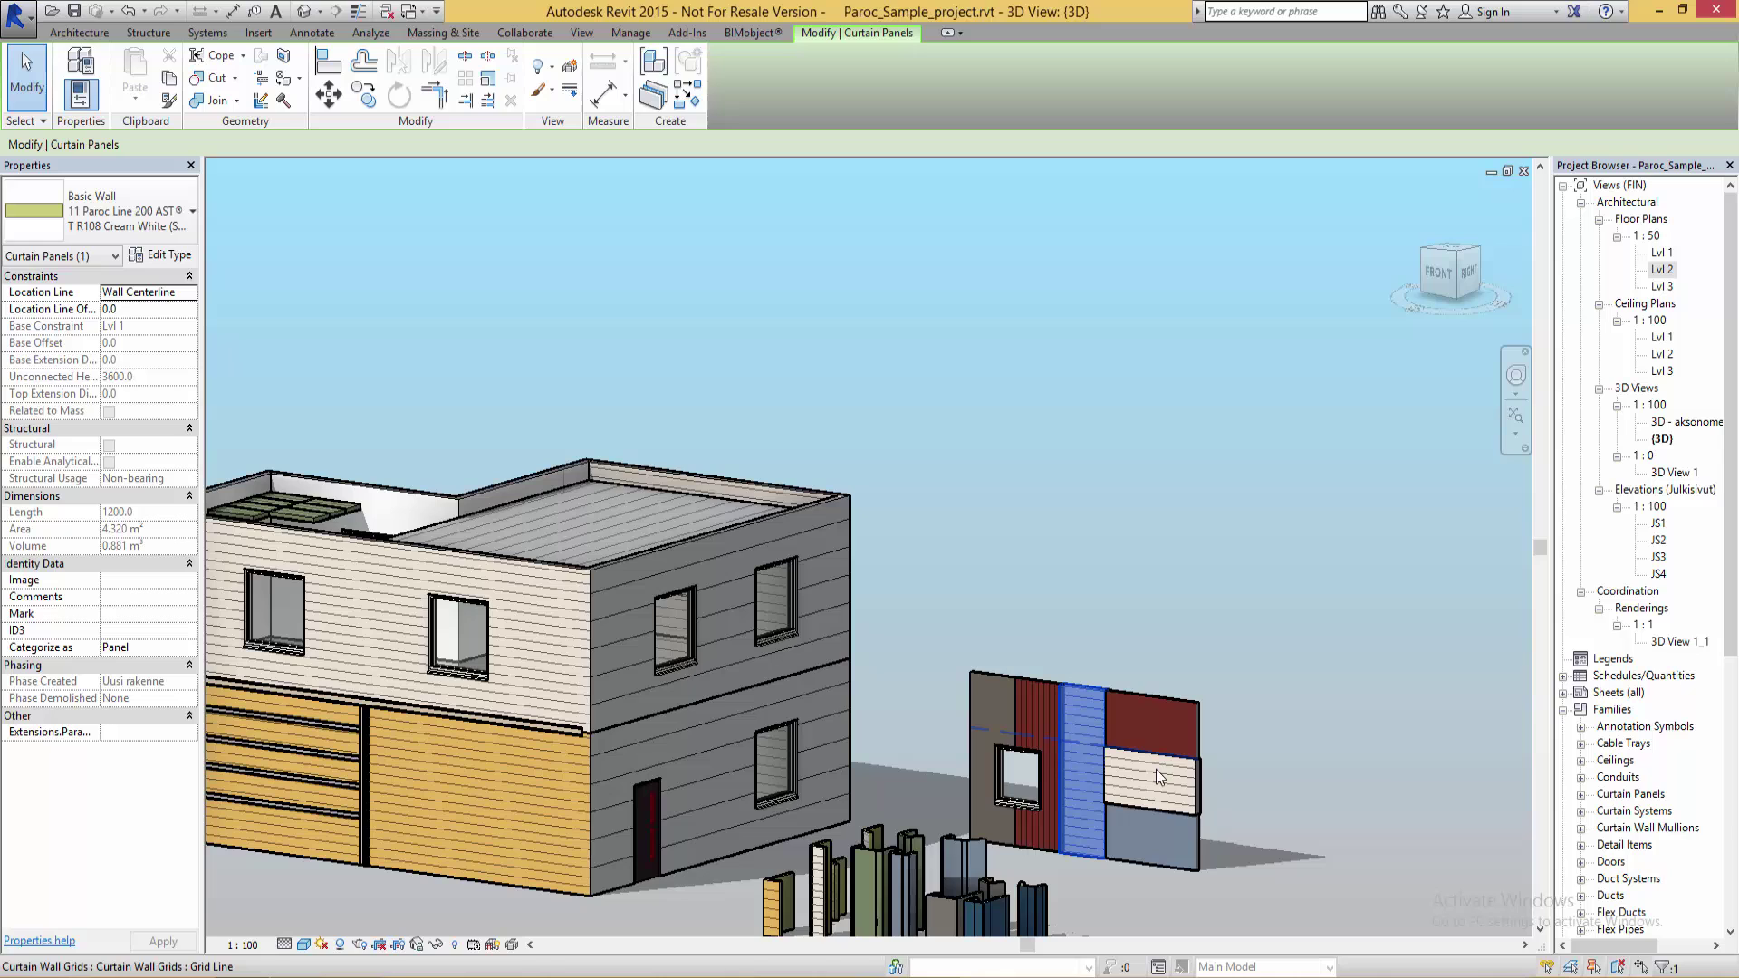
# Open the layer structure of the cream panel's 11 Paroc Line 200 wall type
pyautogui.click(1168, 779)
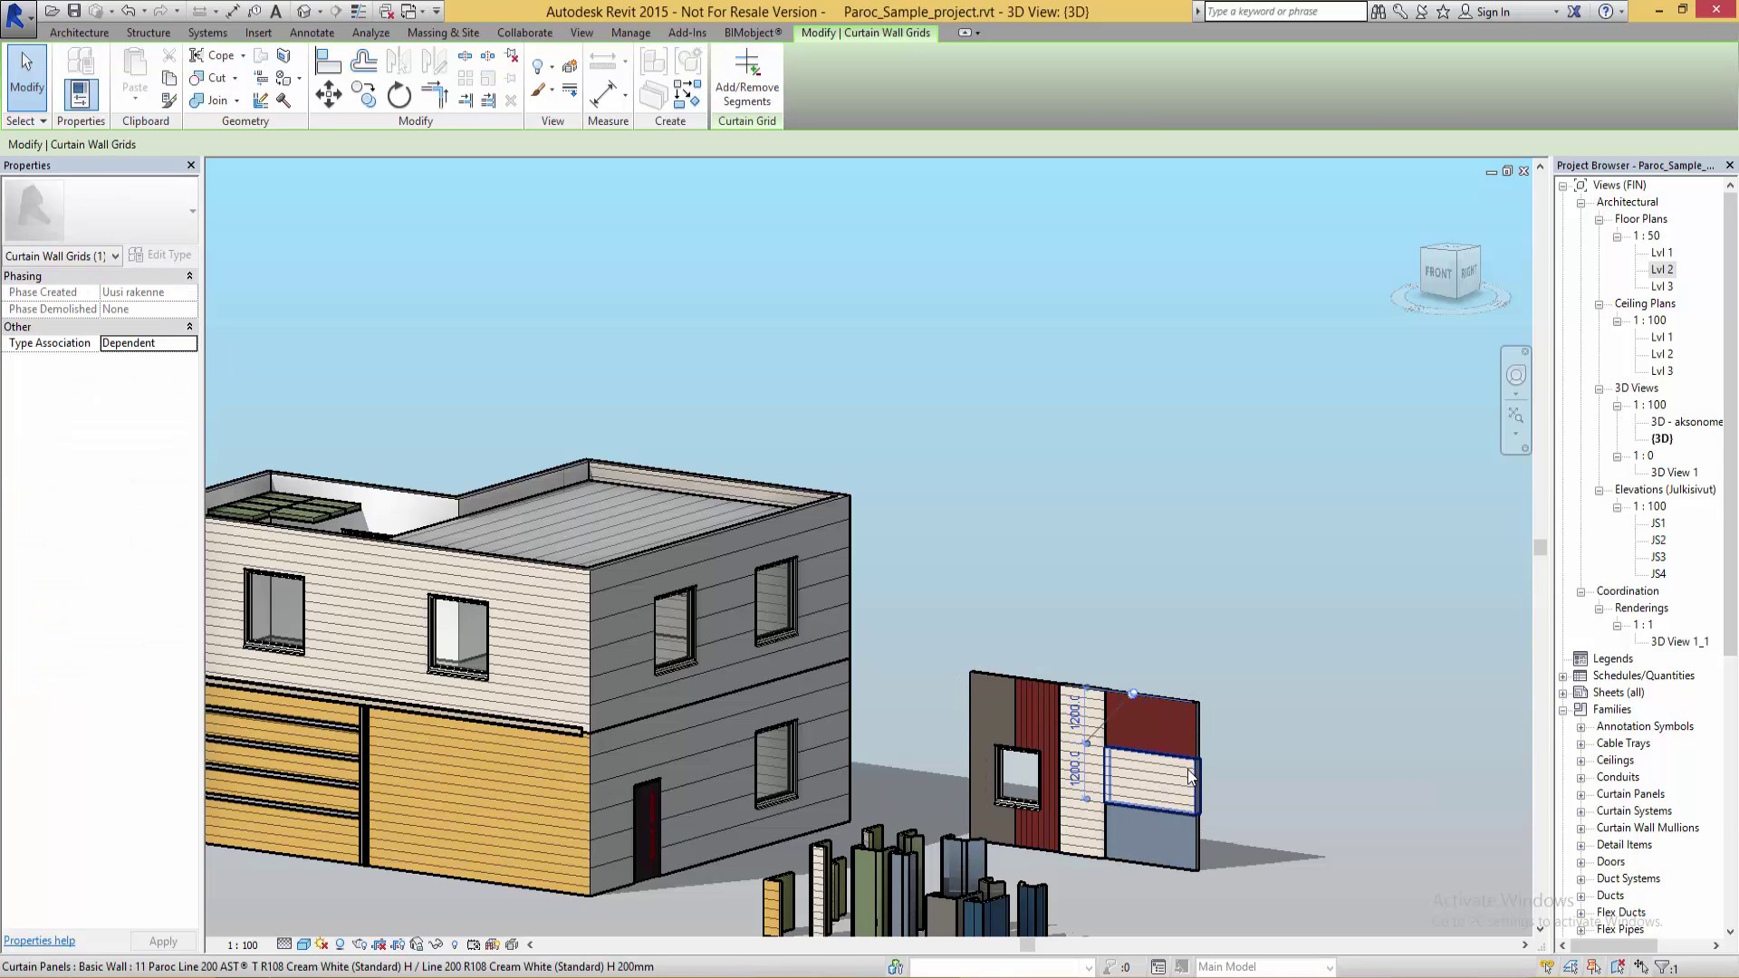
pyautogui.click(1189, 776)
pyautogui.click(172, 255)
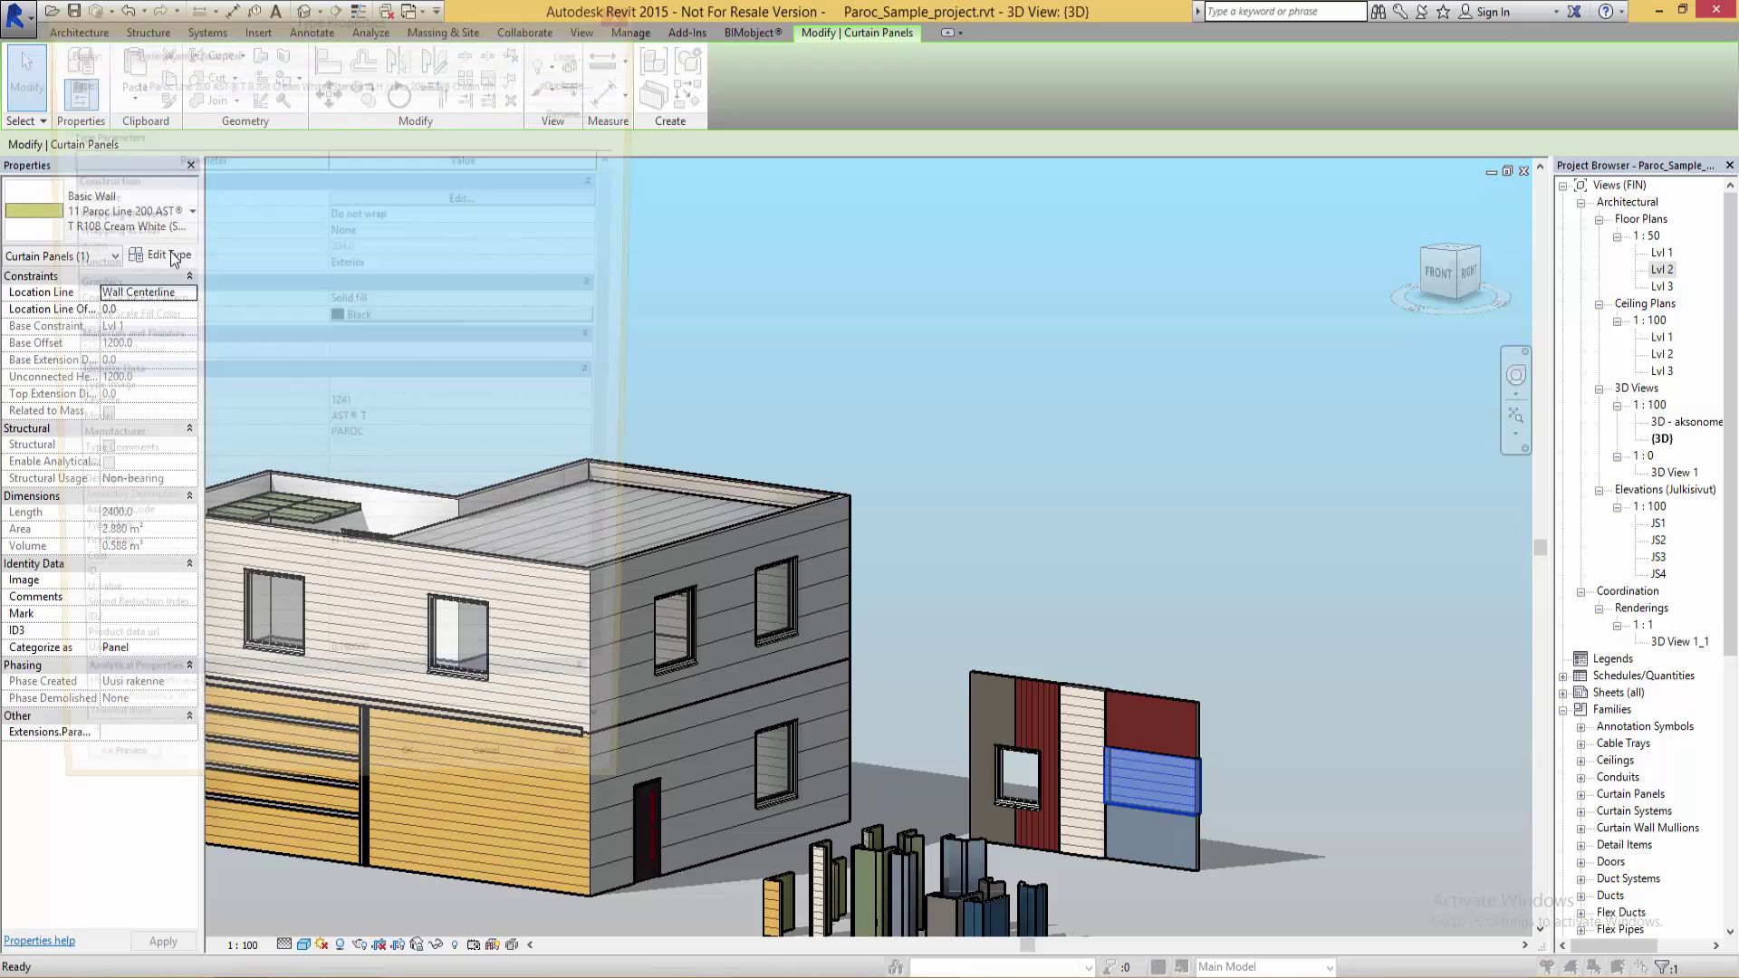
pyautogui.click(467, 197)
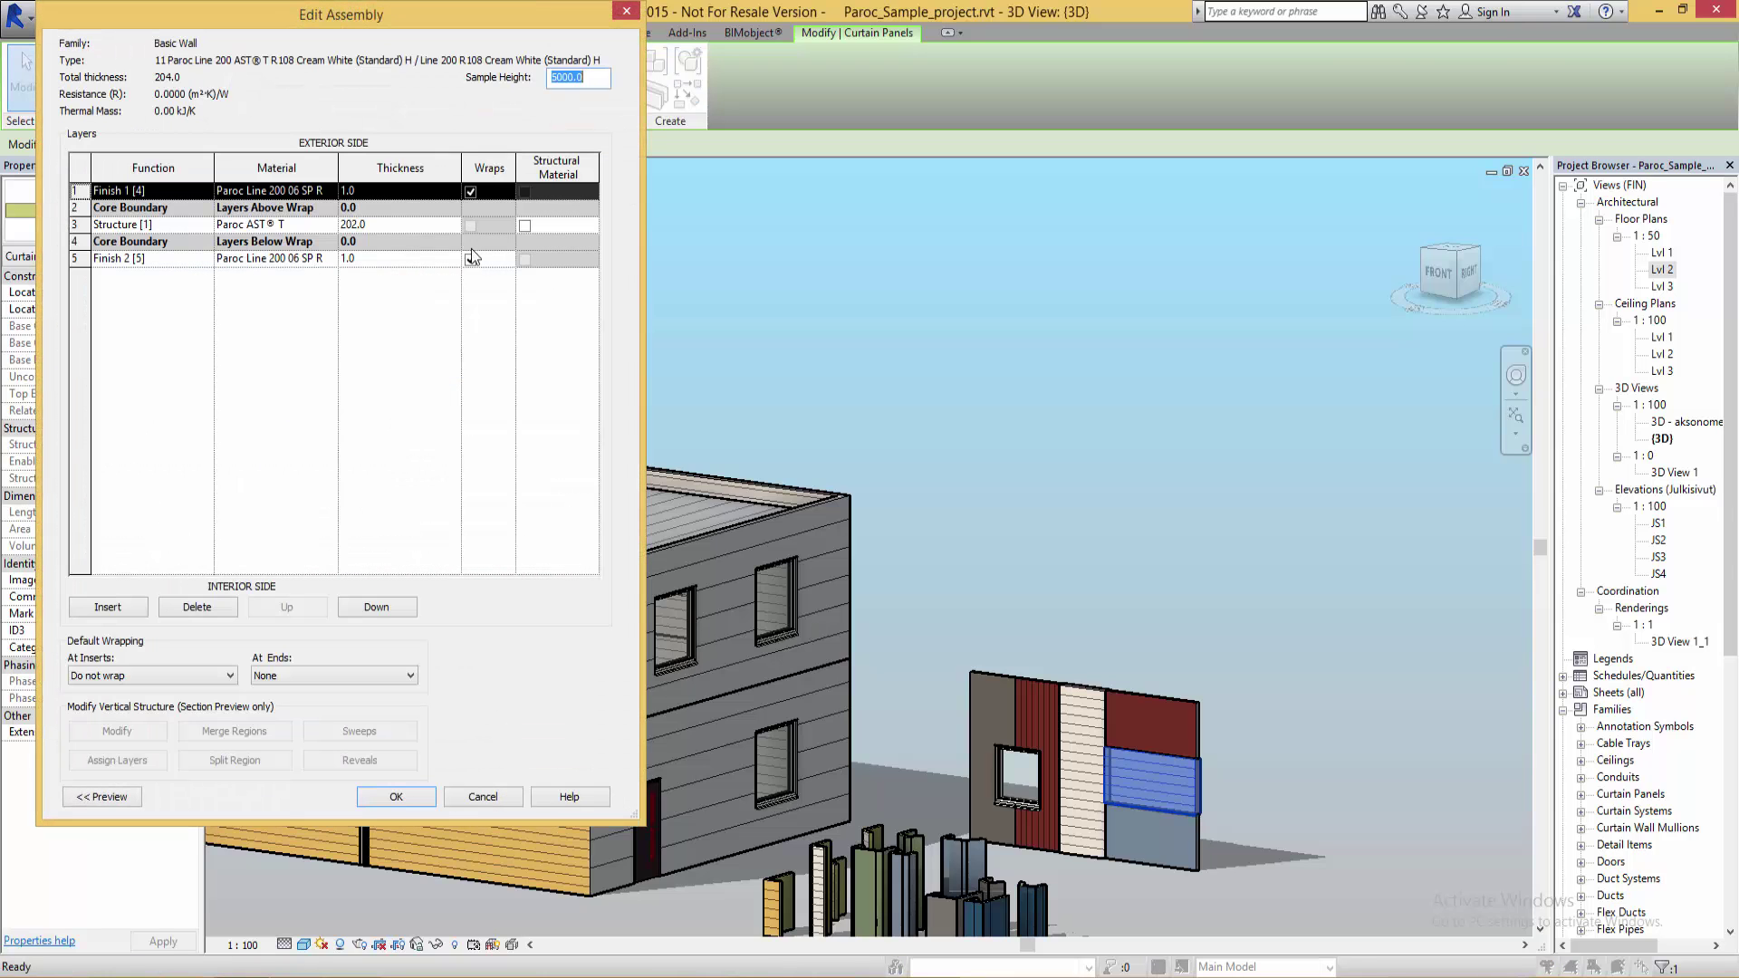
# Set the outer finish layer to Paroc Line 200 06 PVDF RR35 Blue and apply it
pyautogui.click(333, 192)
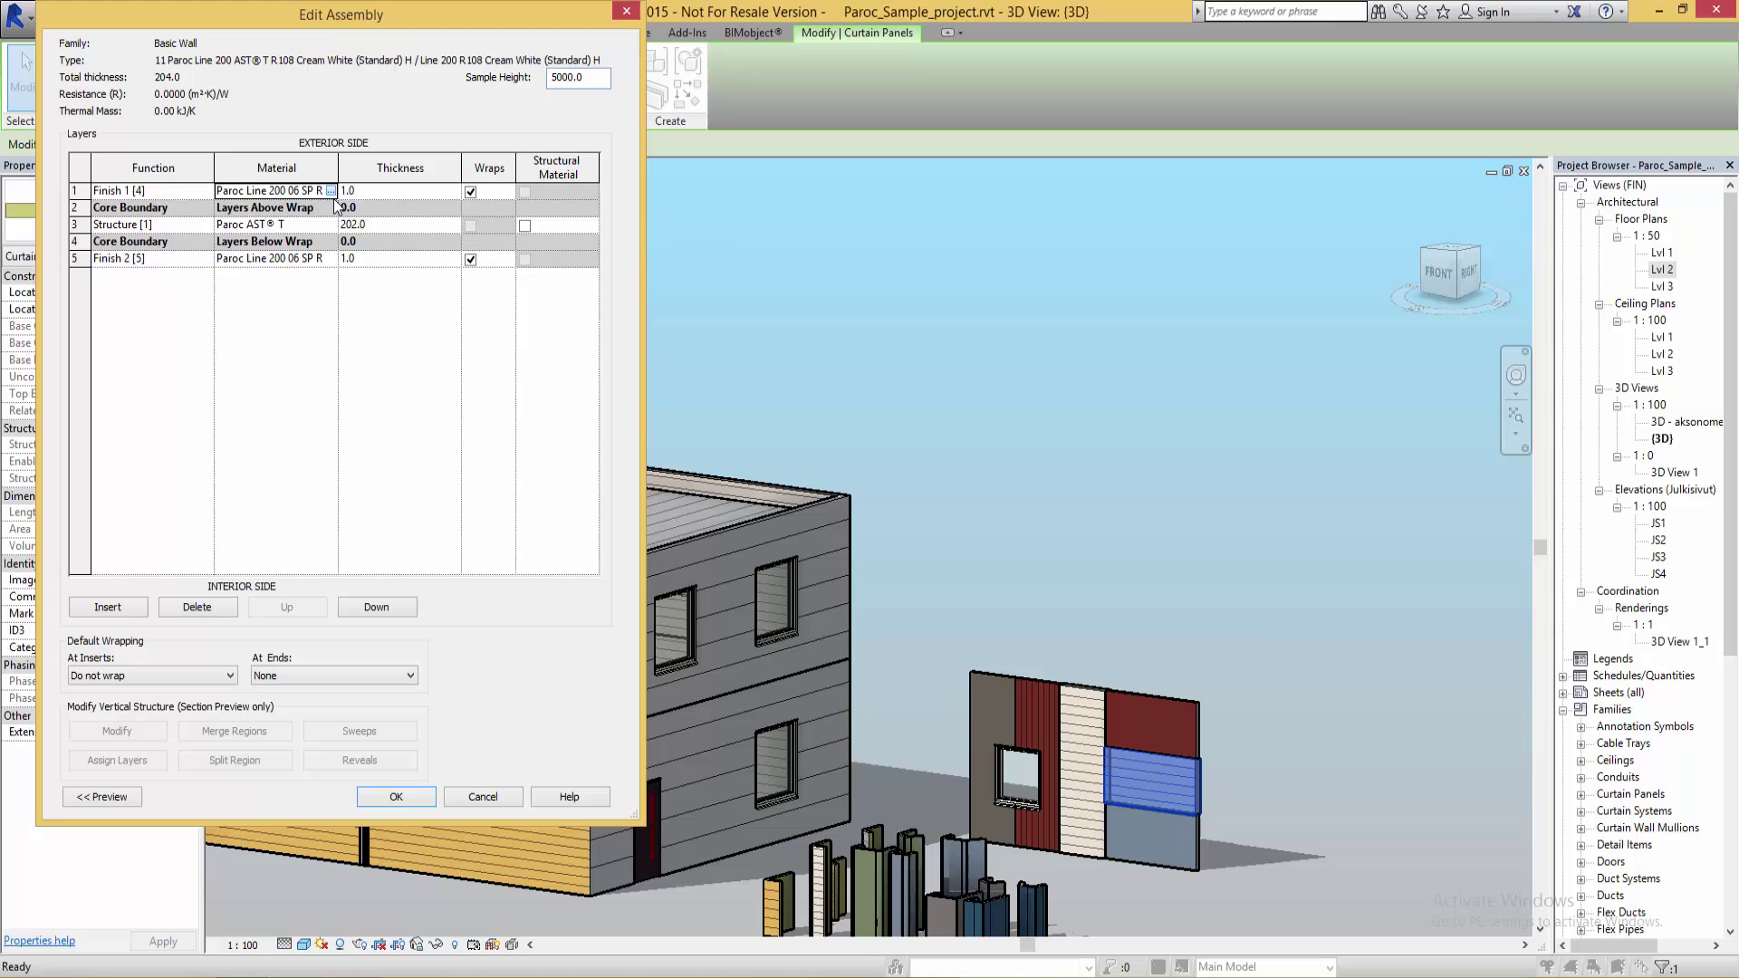
pyautogui.click(331, 191)
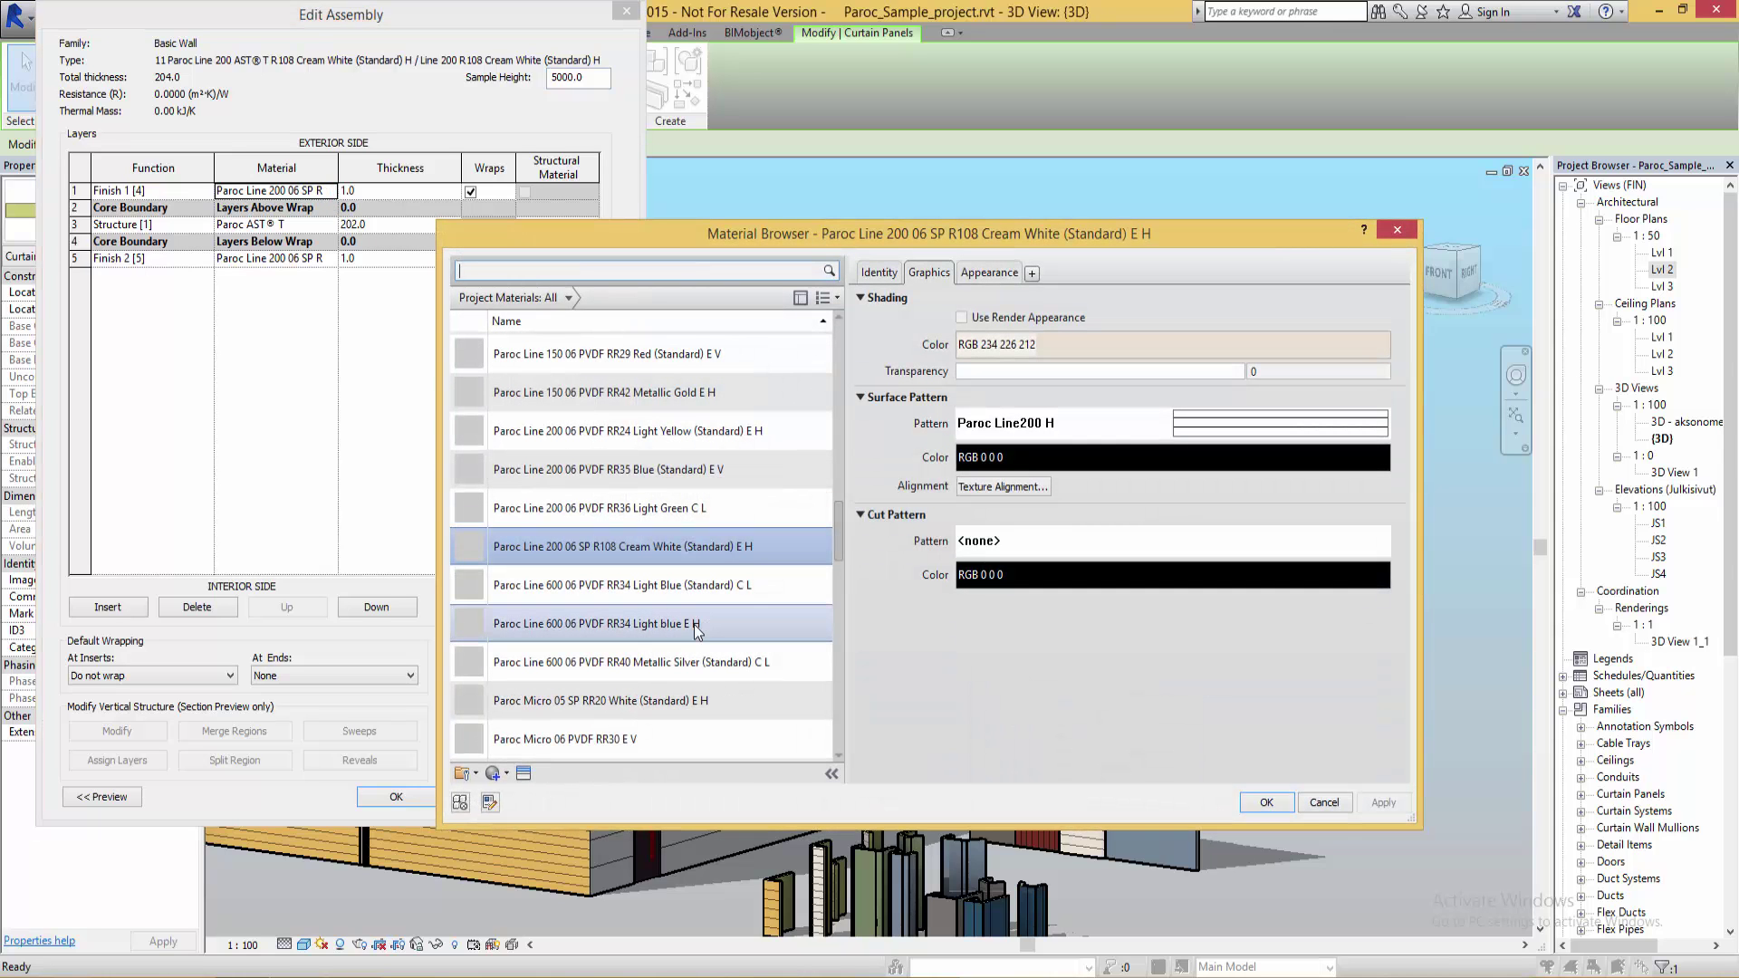
pyautogui.click(676, 510)
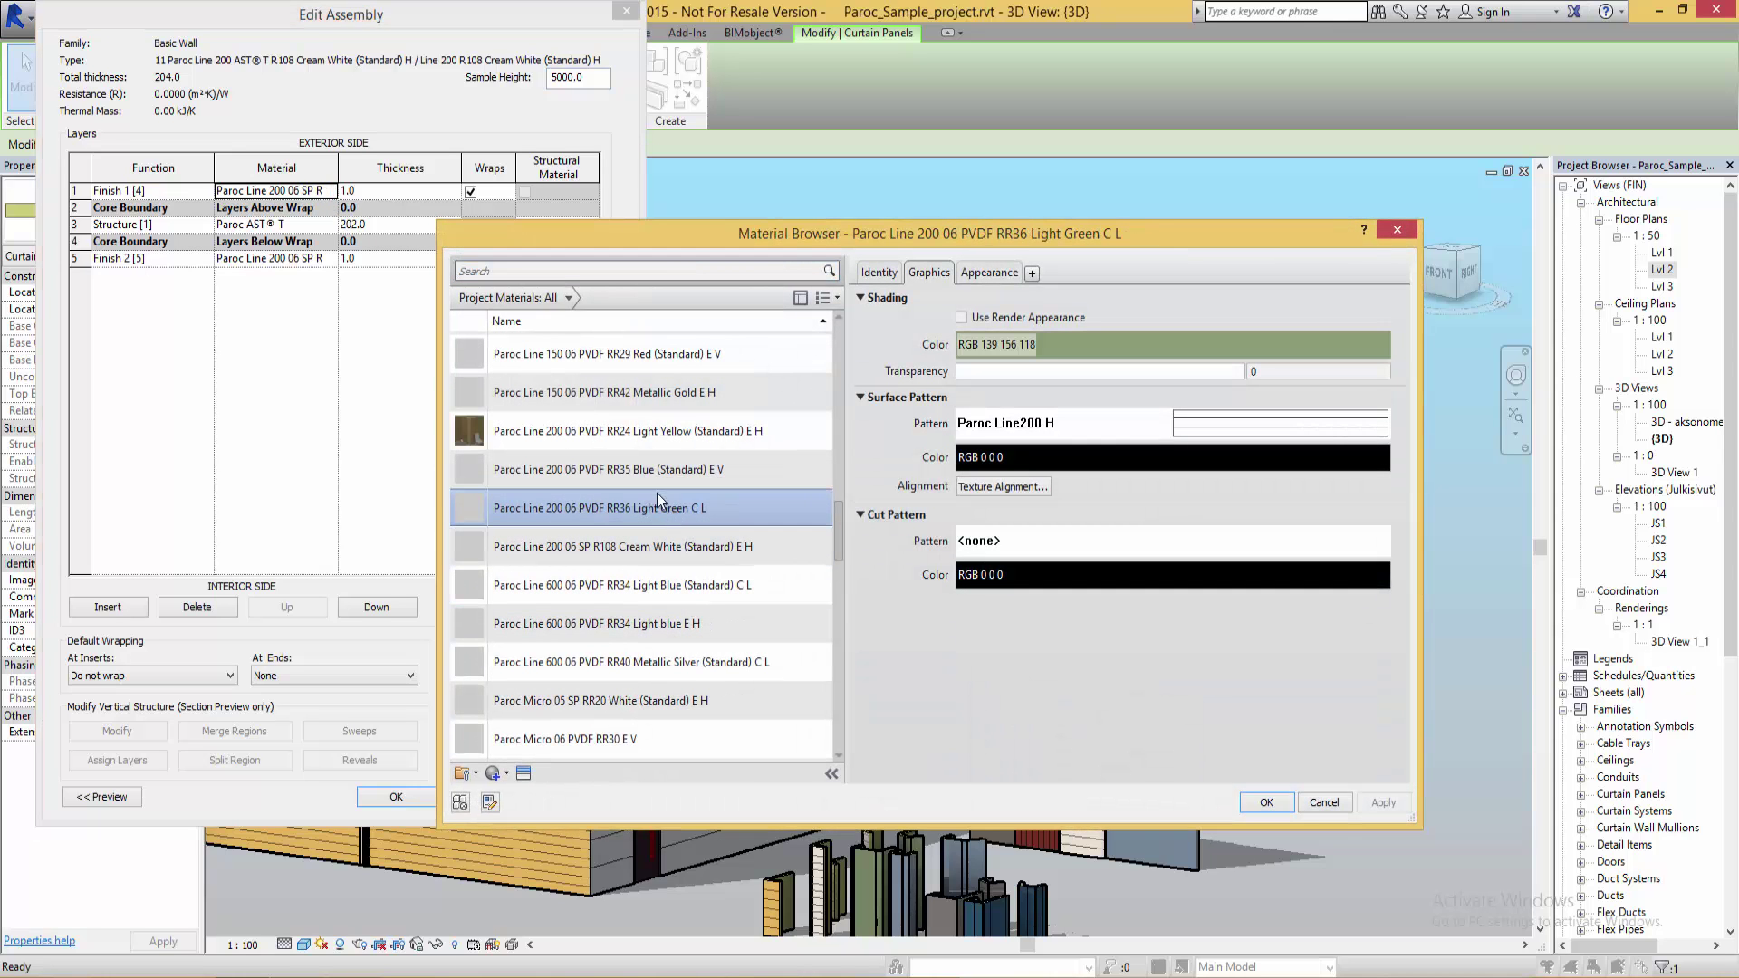
pyautogui.click(654, 473)
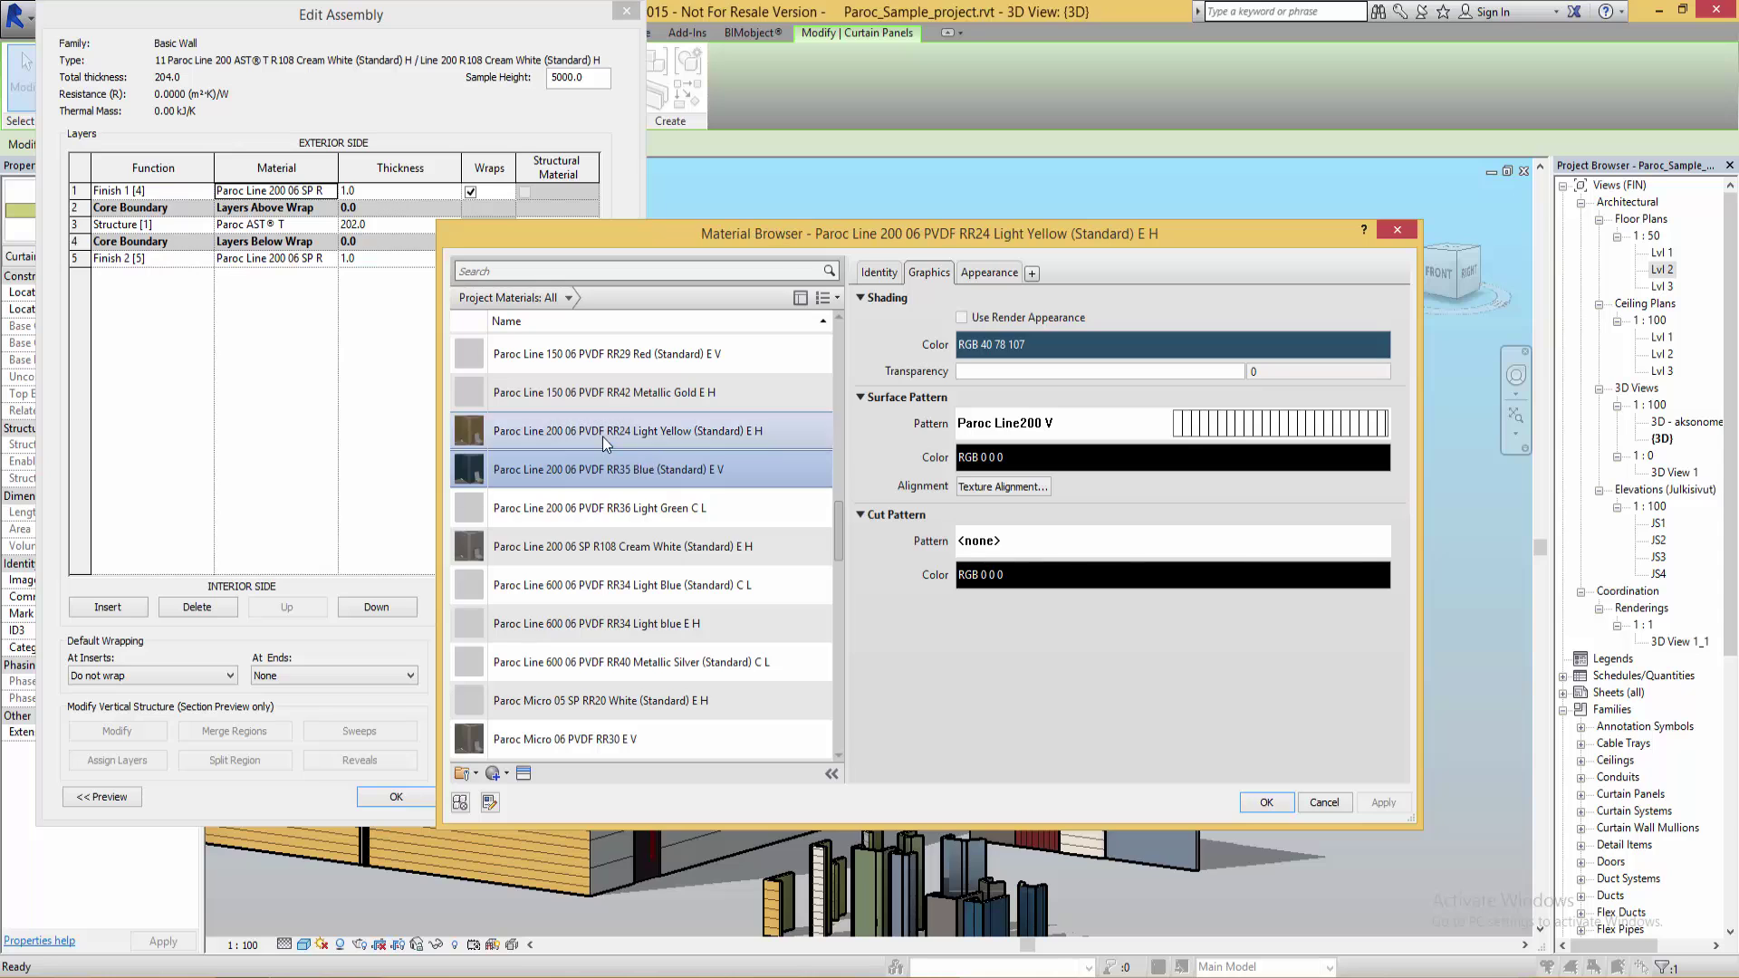
pyautogui.click(601, 433)
pyautogui.click(639, 467)
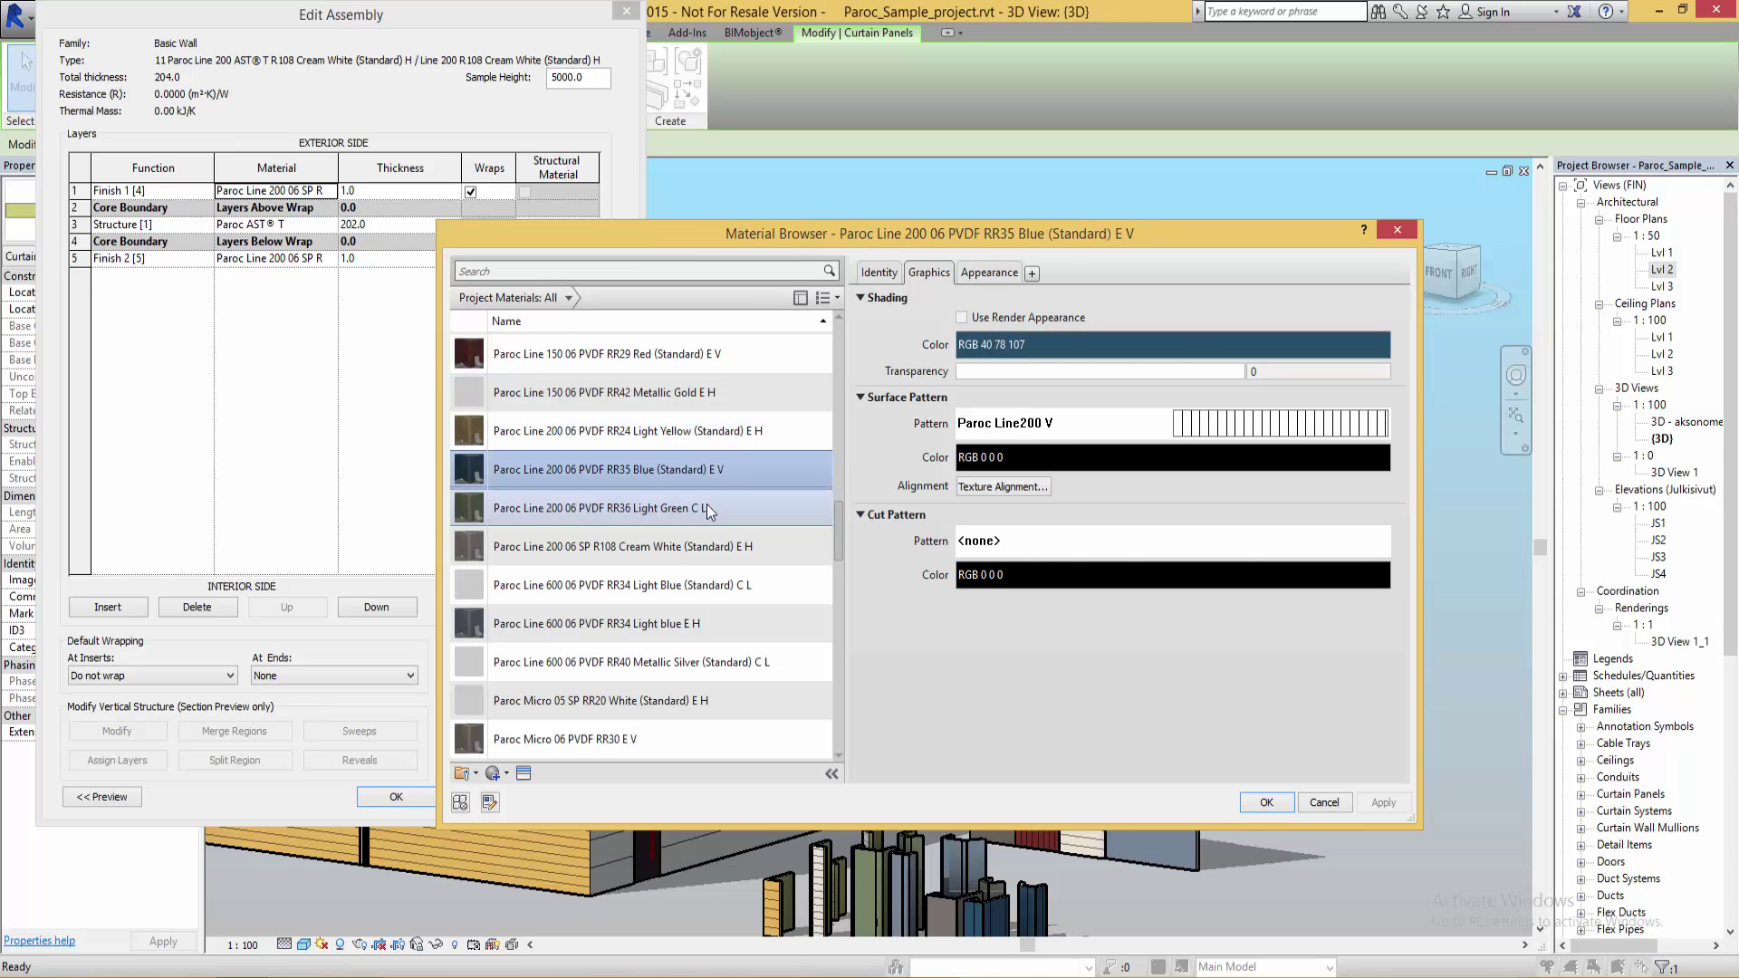
pyautogui.click(980, 273)
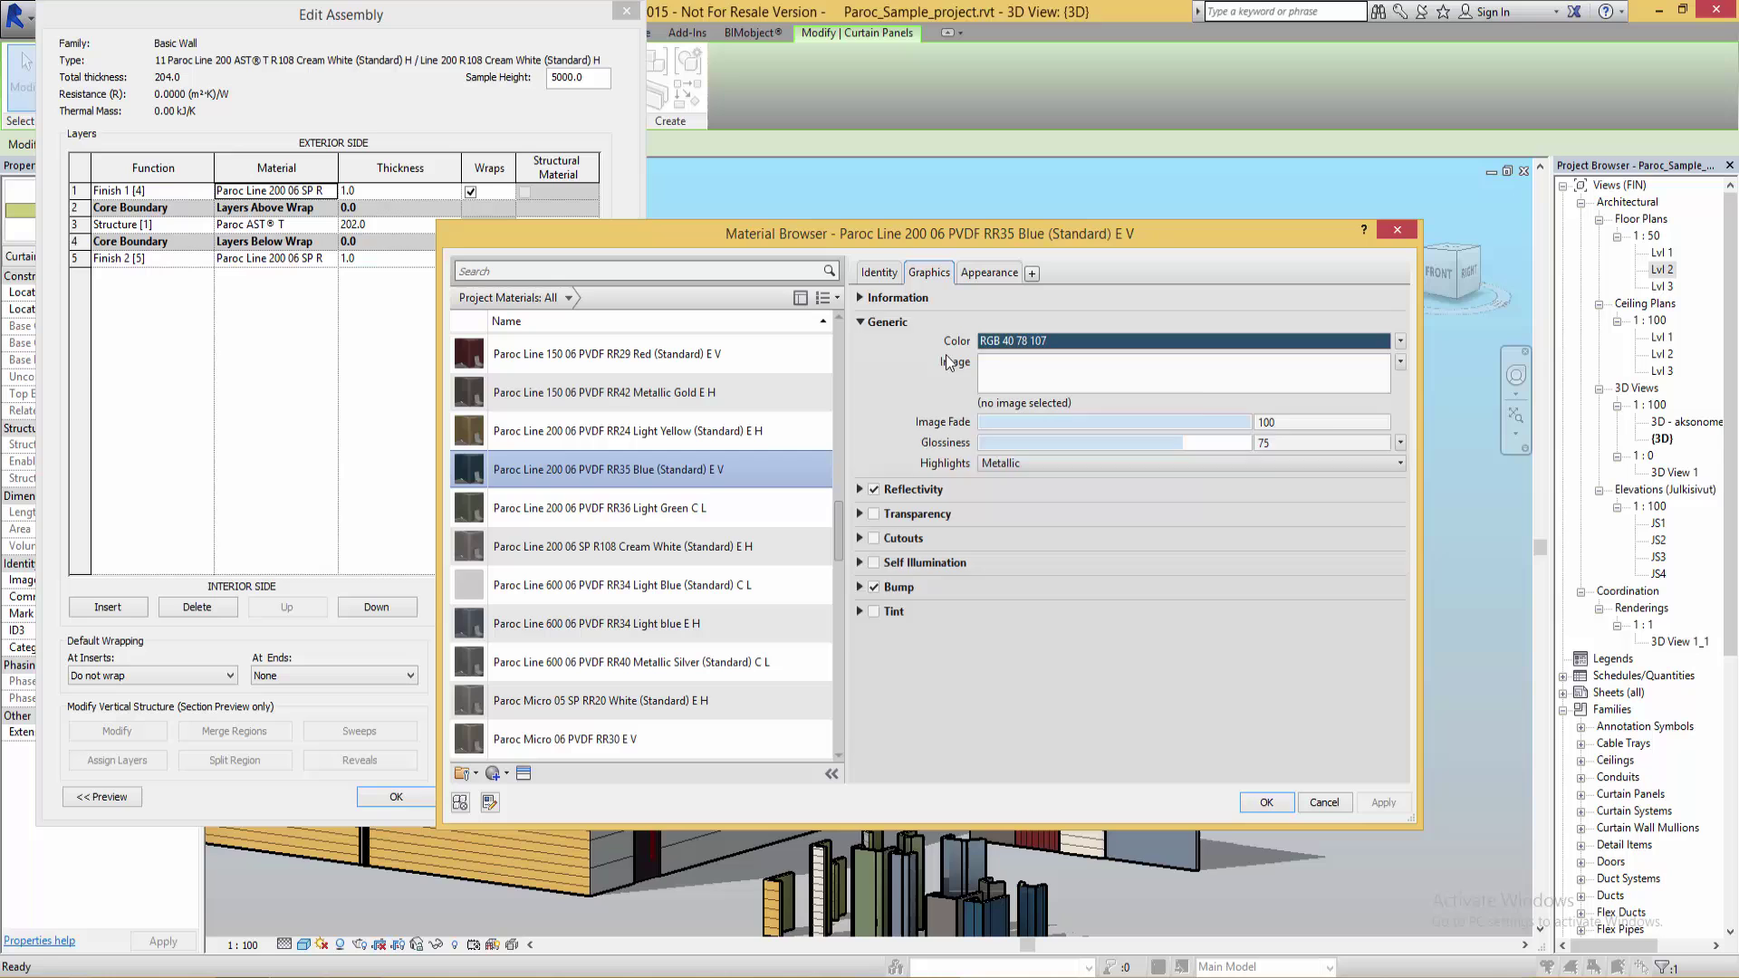
pyautogui.click(929, 273)
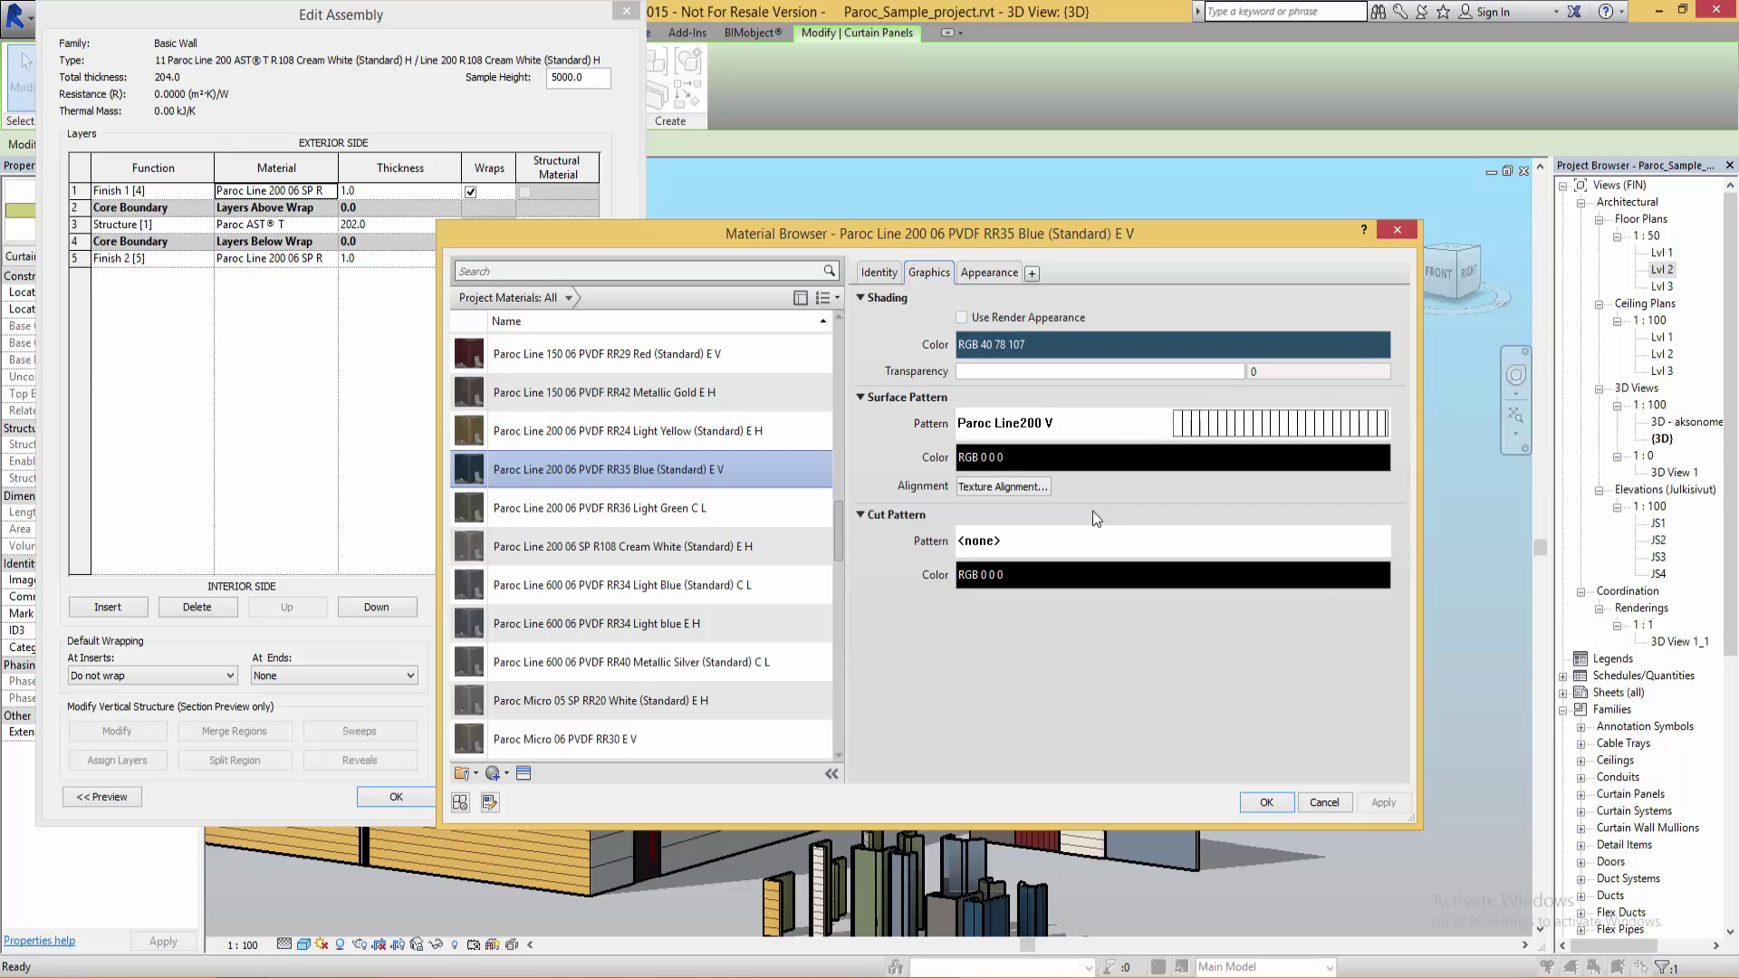
pyautogui.click(1265, 803)
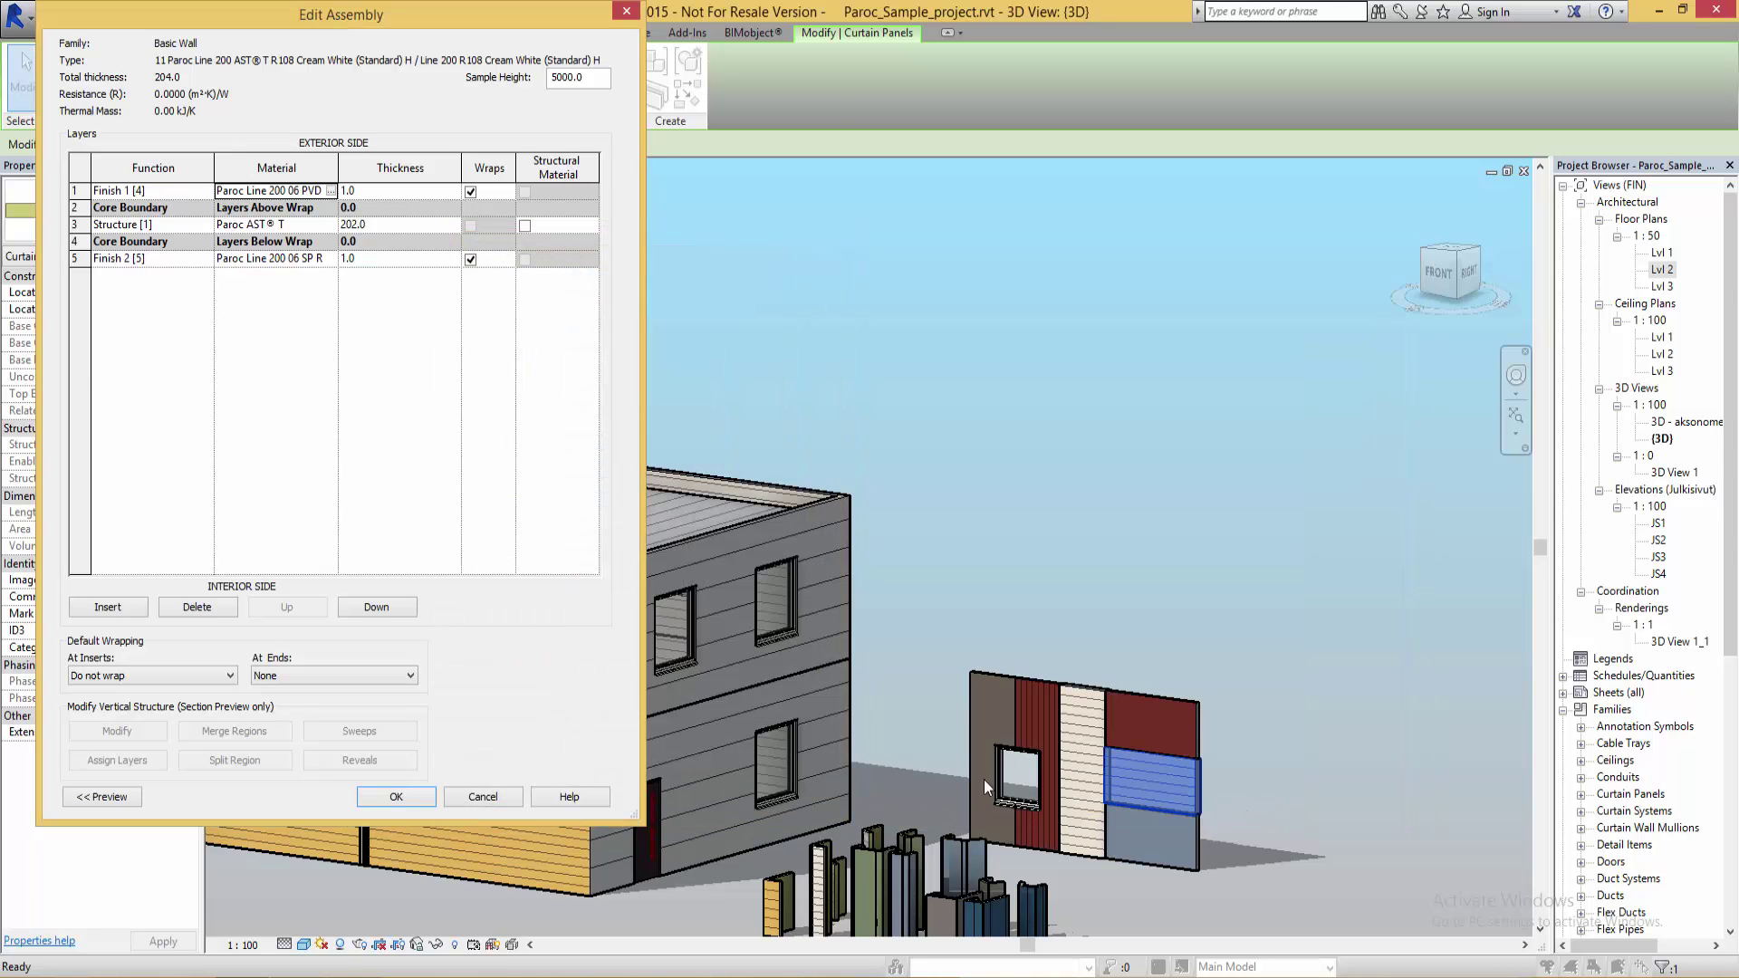
pyautogui.click(420, 801)
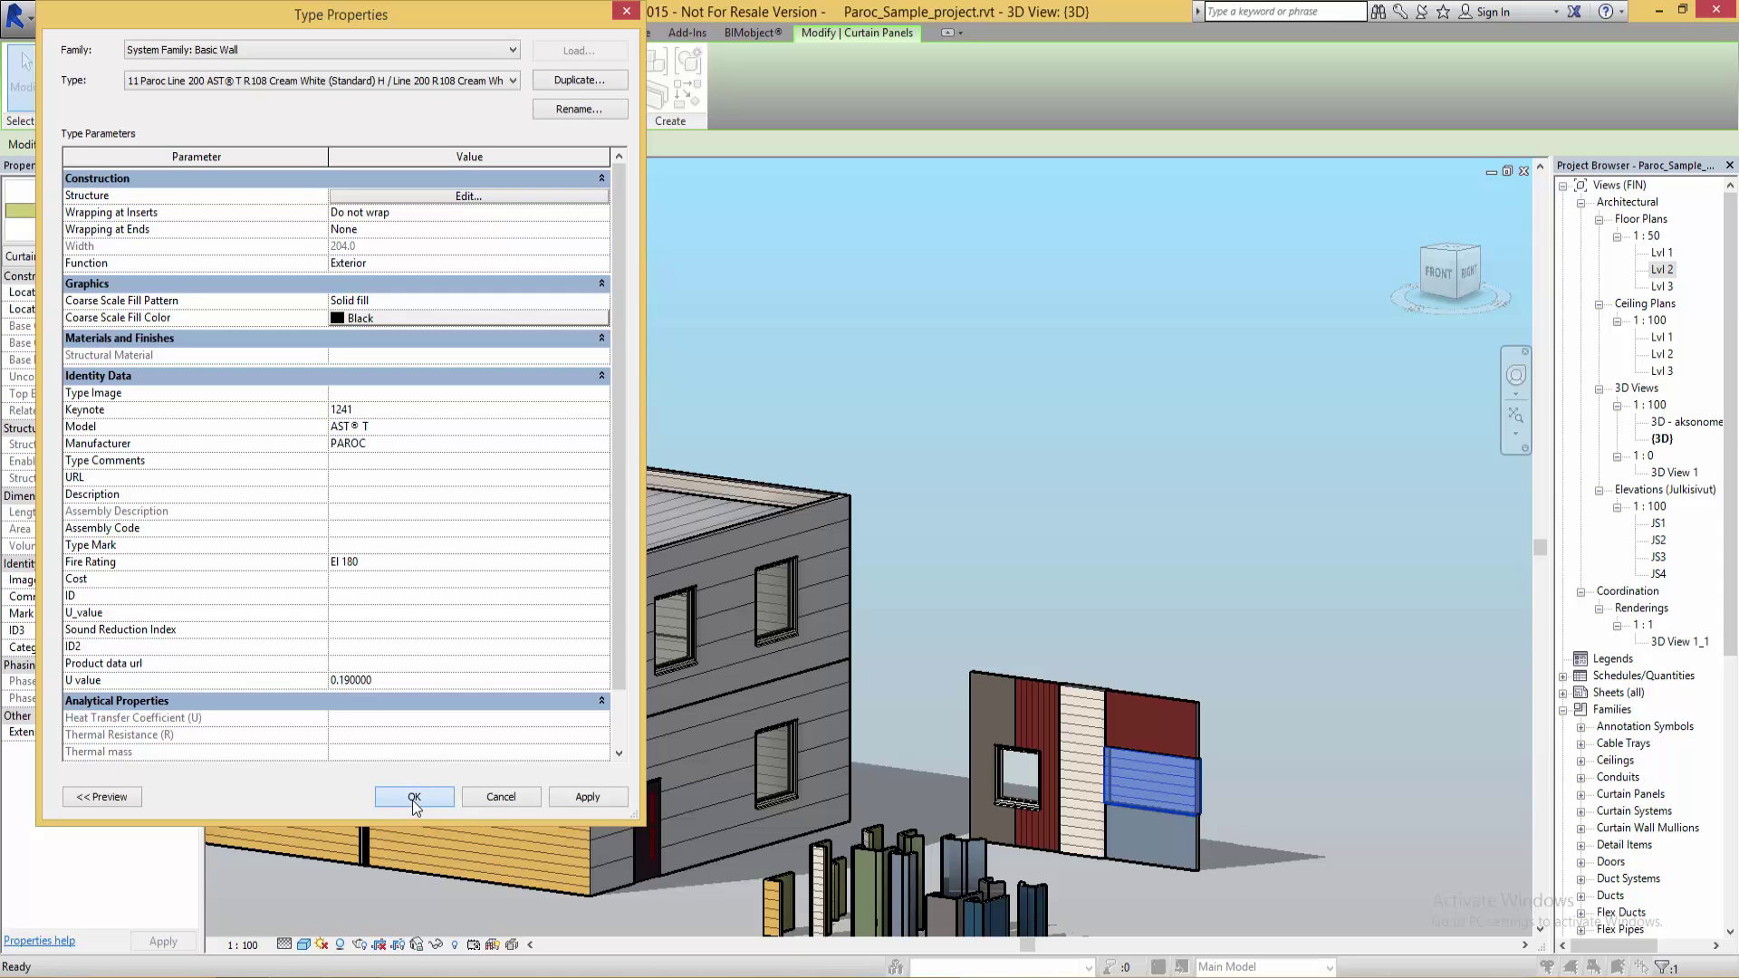
pyautogui.click(413, 798)
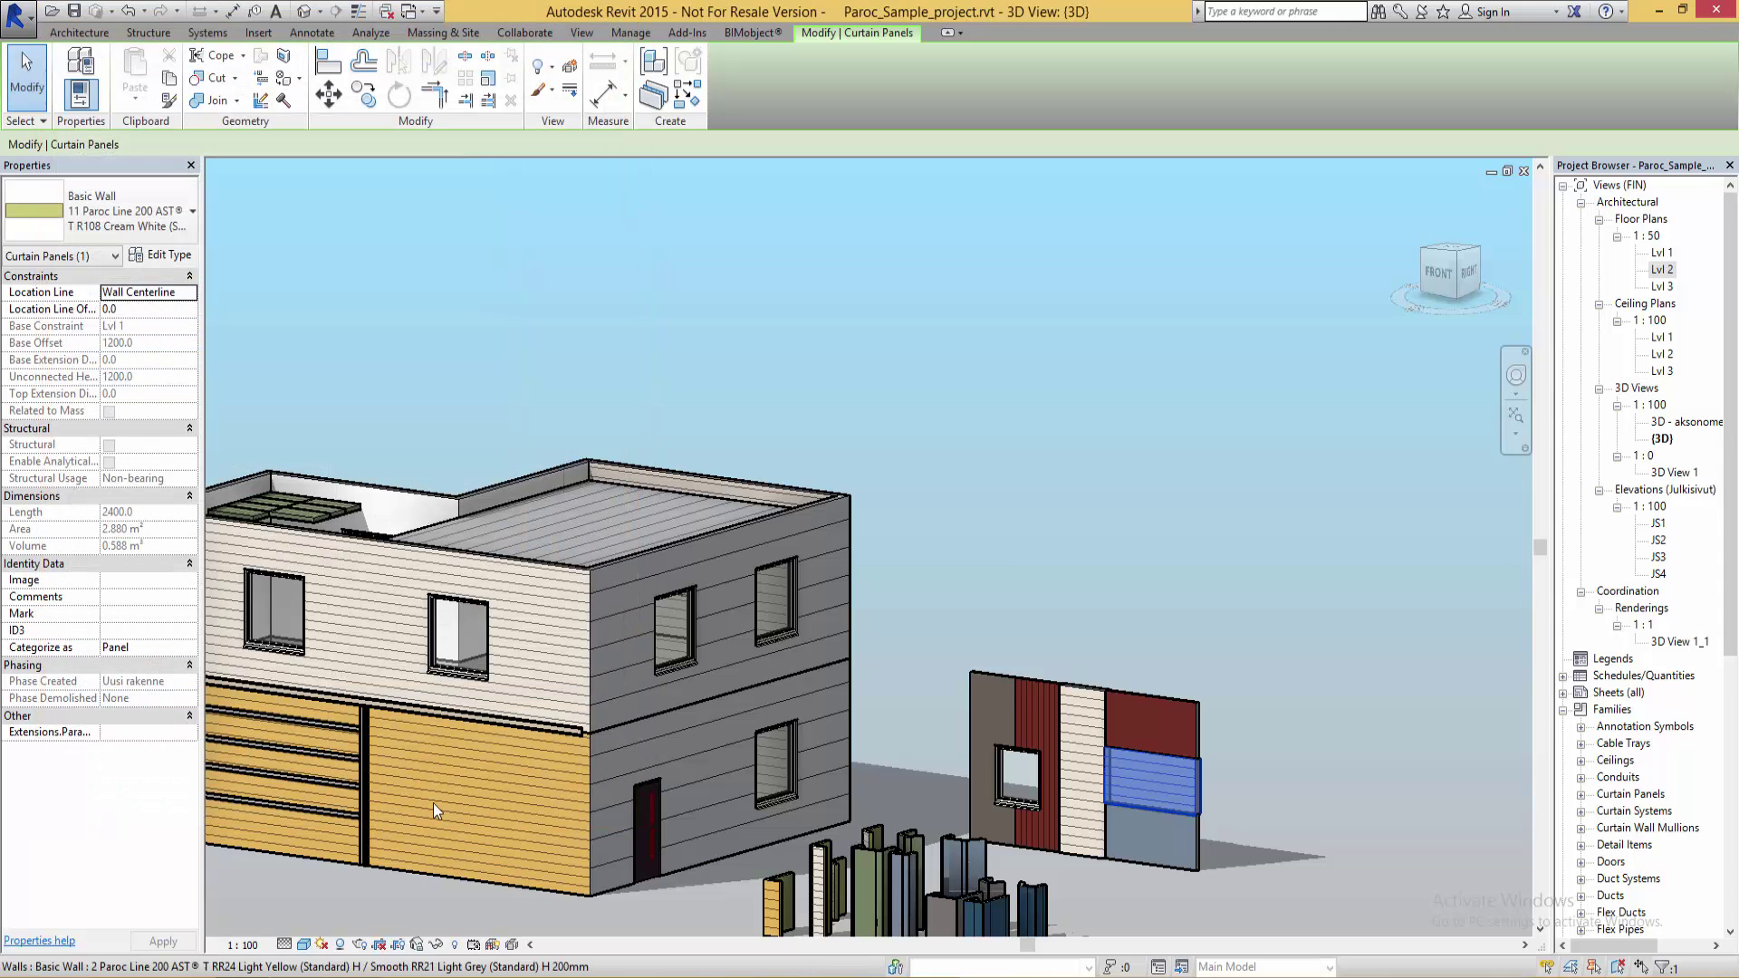
# Open the Lvl 1 floor plan view
pyautogui.click(1220, 796)
pyautogui.click(1663, 252)
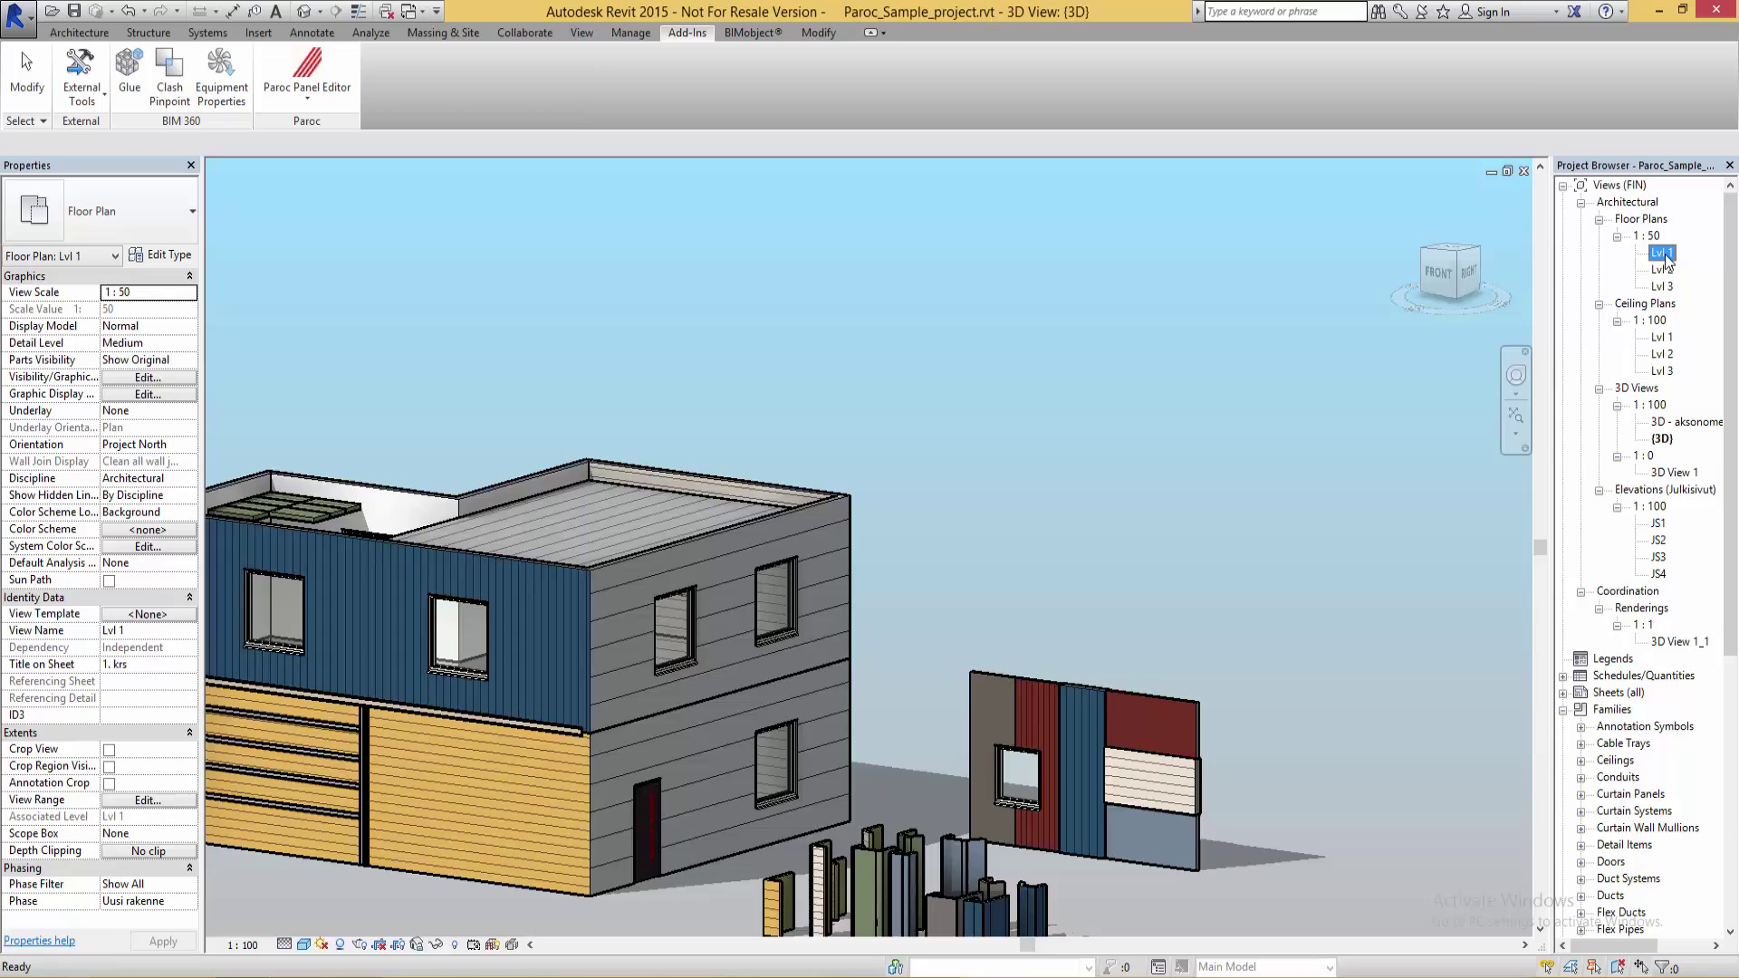
pyautogui.doubleClick(1663, 254)
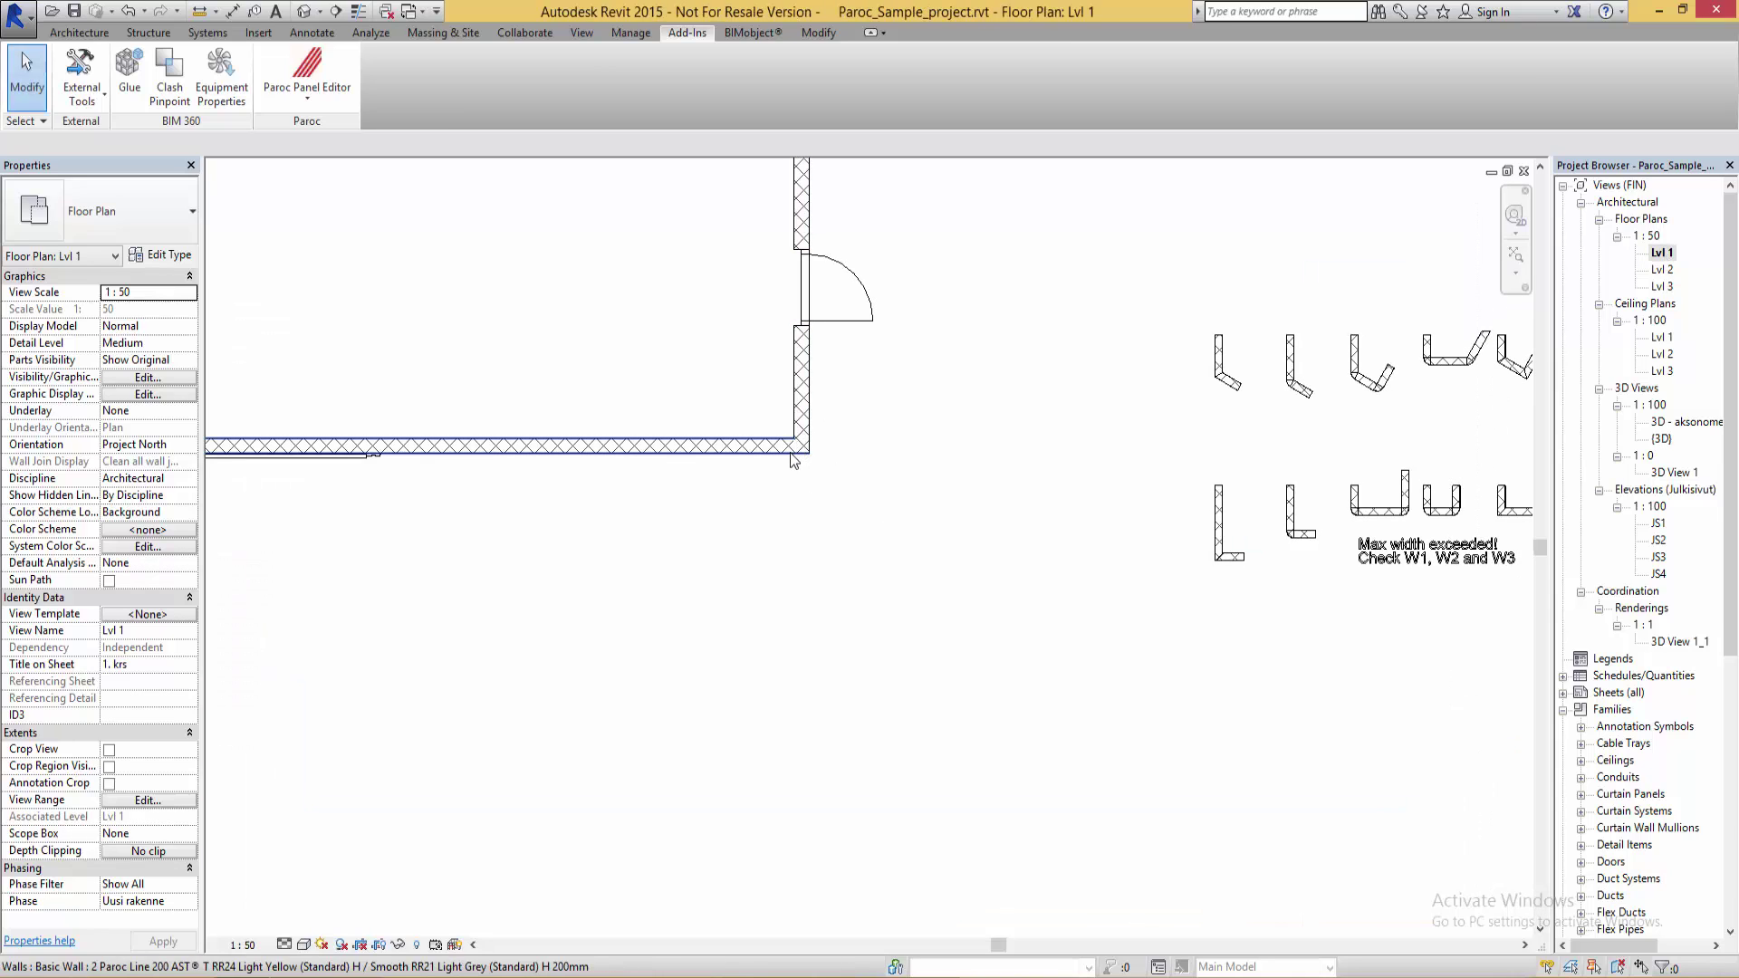
# Browse the Shaped Elements folder for a component family and select Paroc corner panel.rfa
pyautogui.click(92, 32)
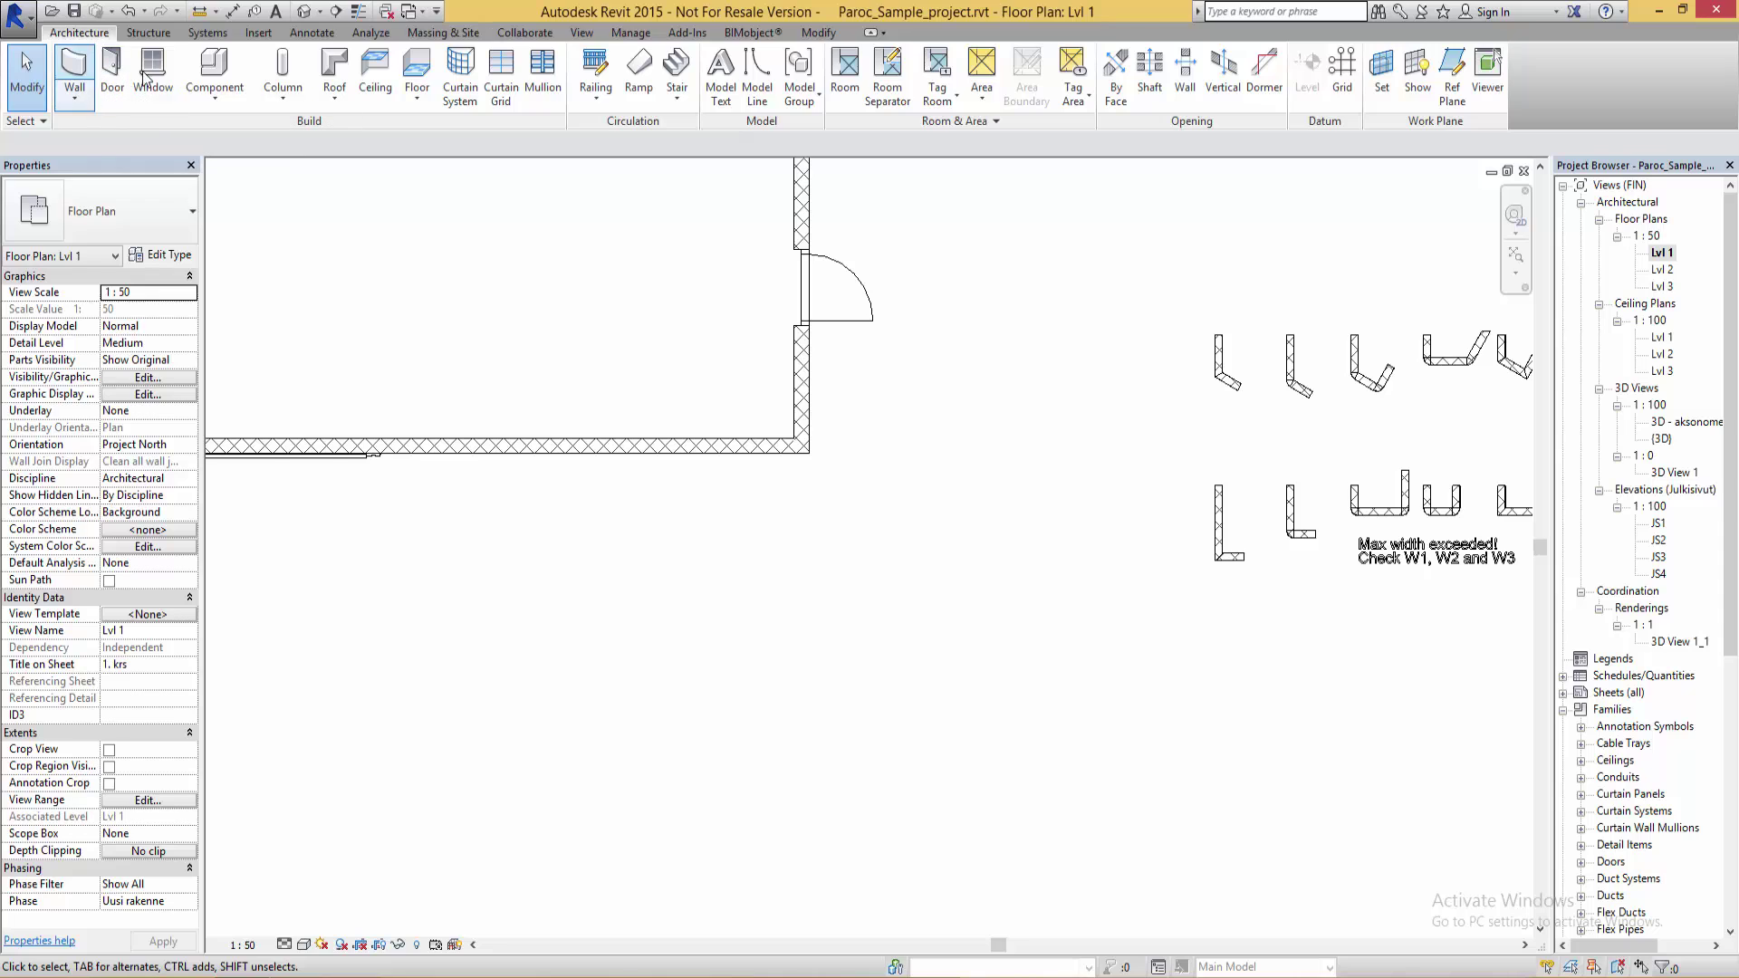
pyautogui.click(214, 71)
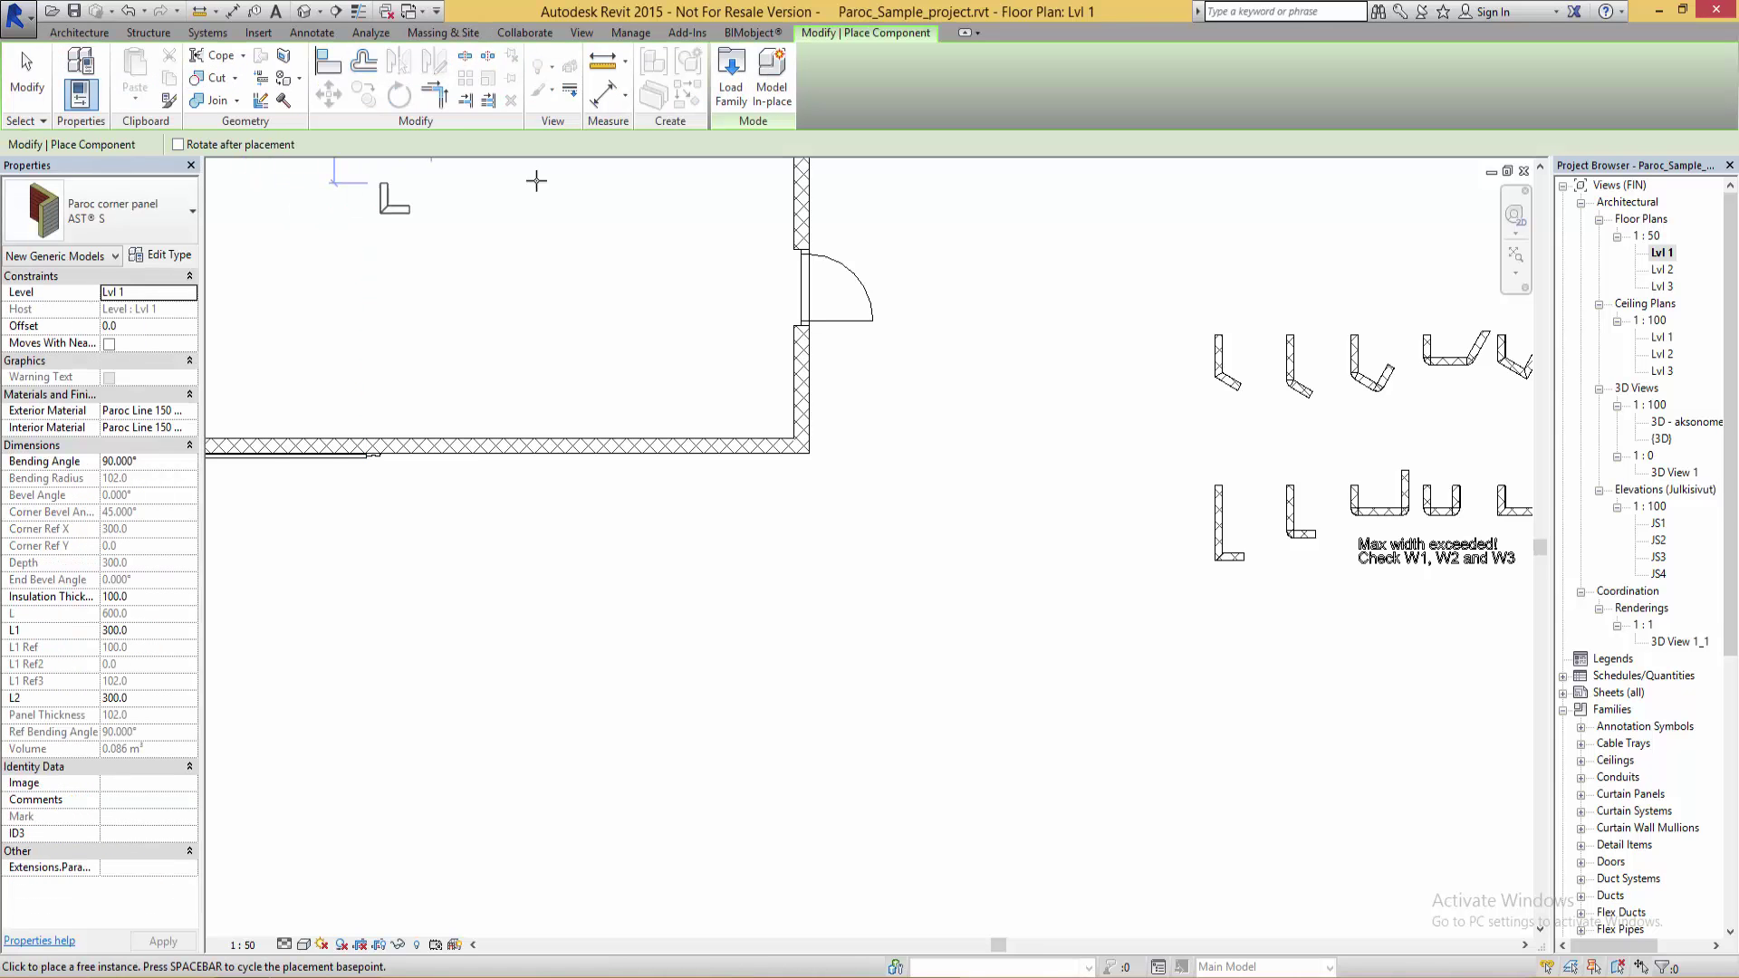
pyautogui.click(731, 81)
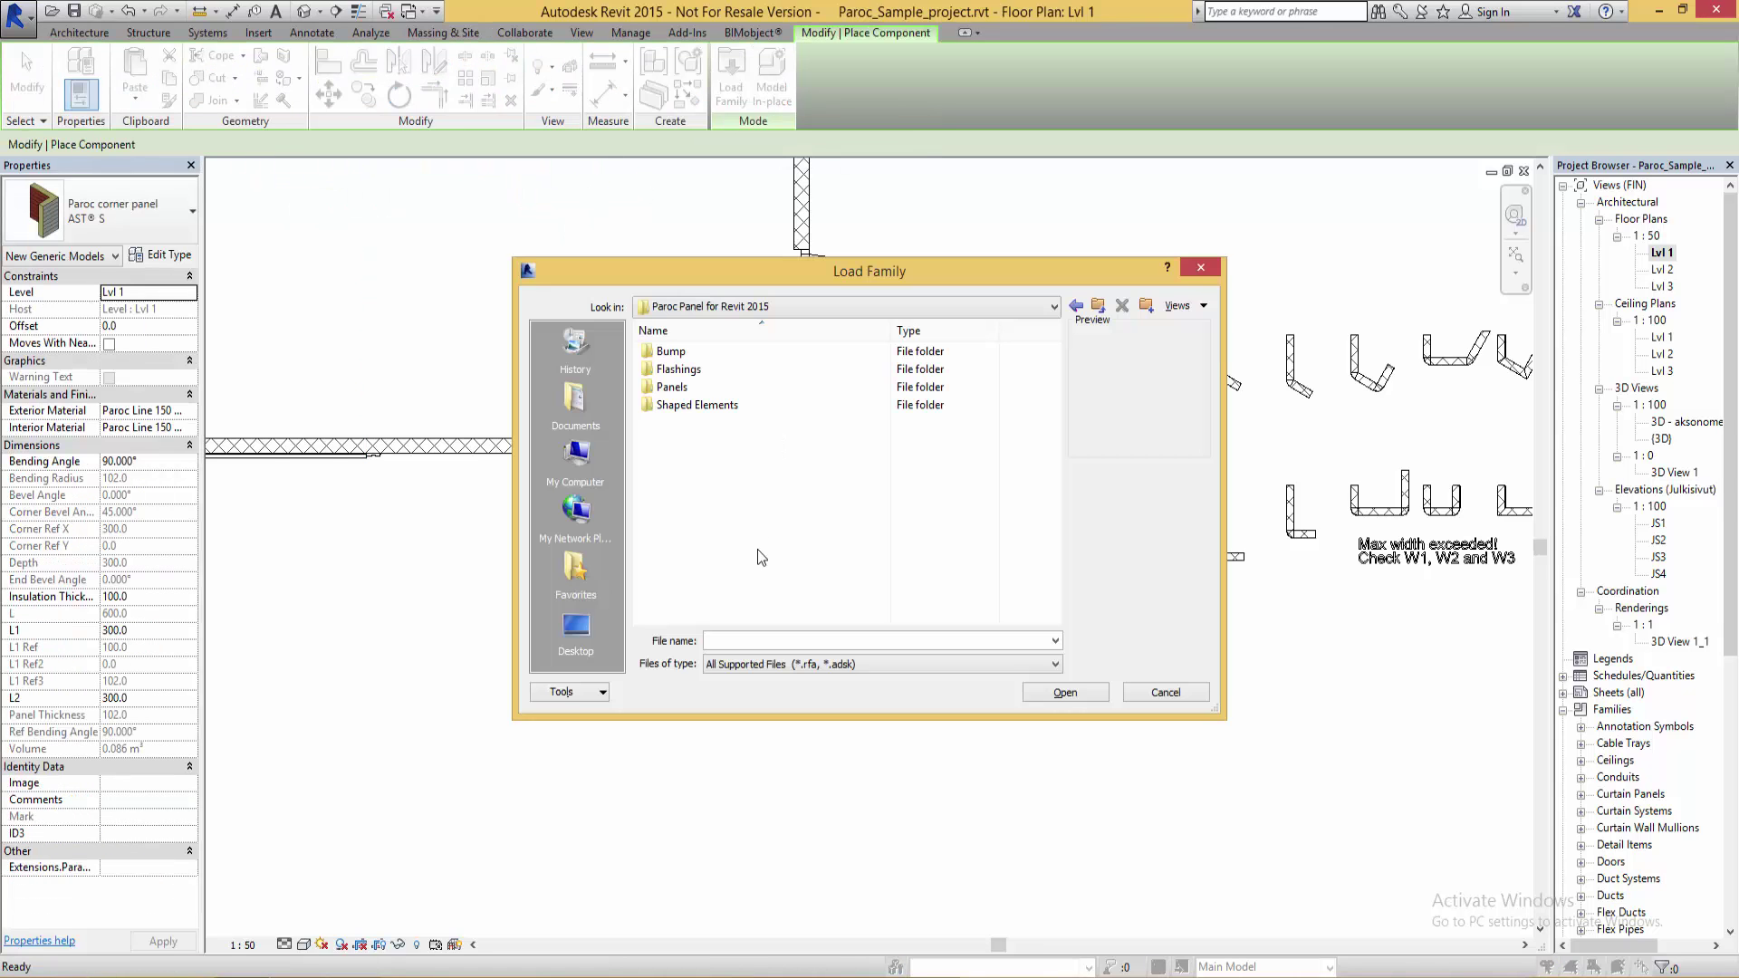
pyautogui.click(680, 355)
pyautogui.doubleClick(695, 405)
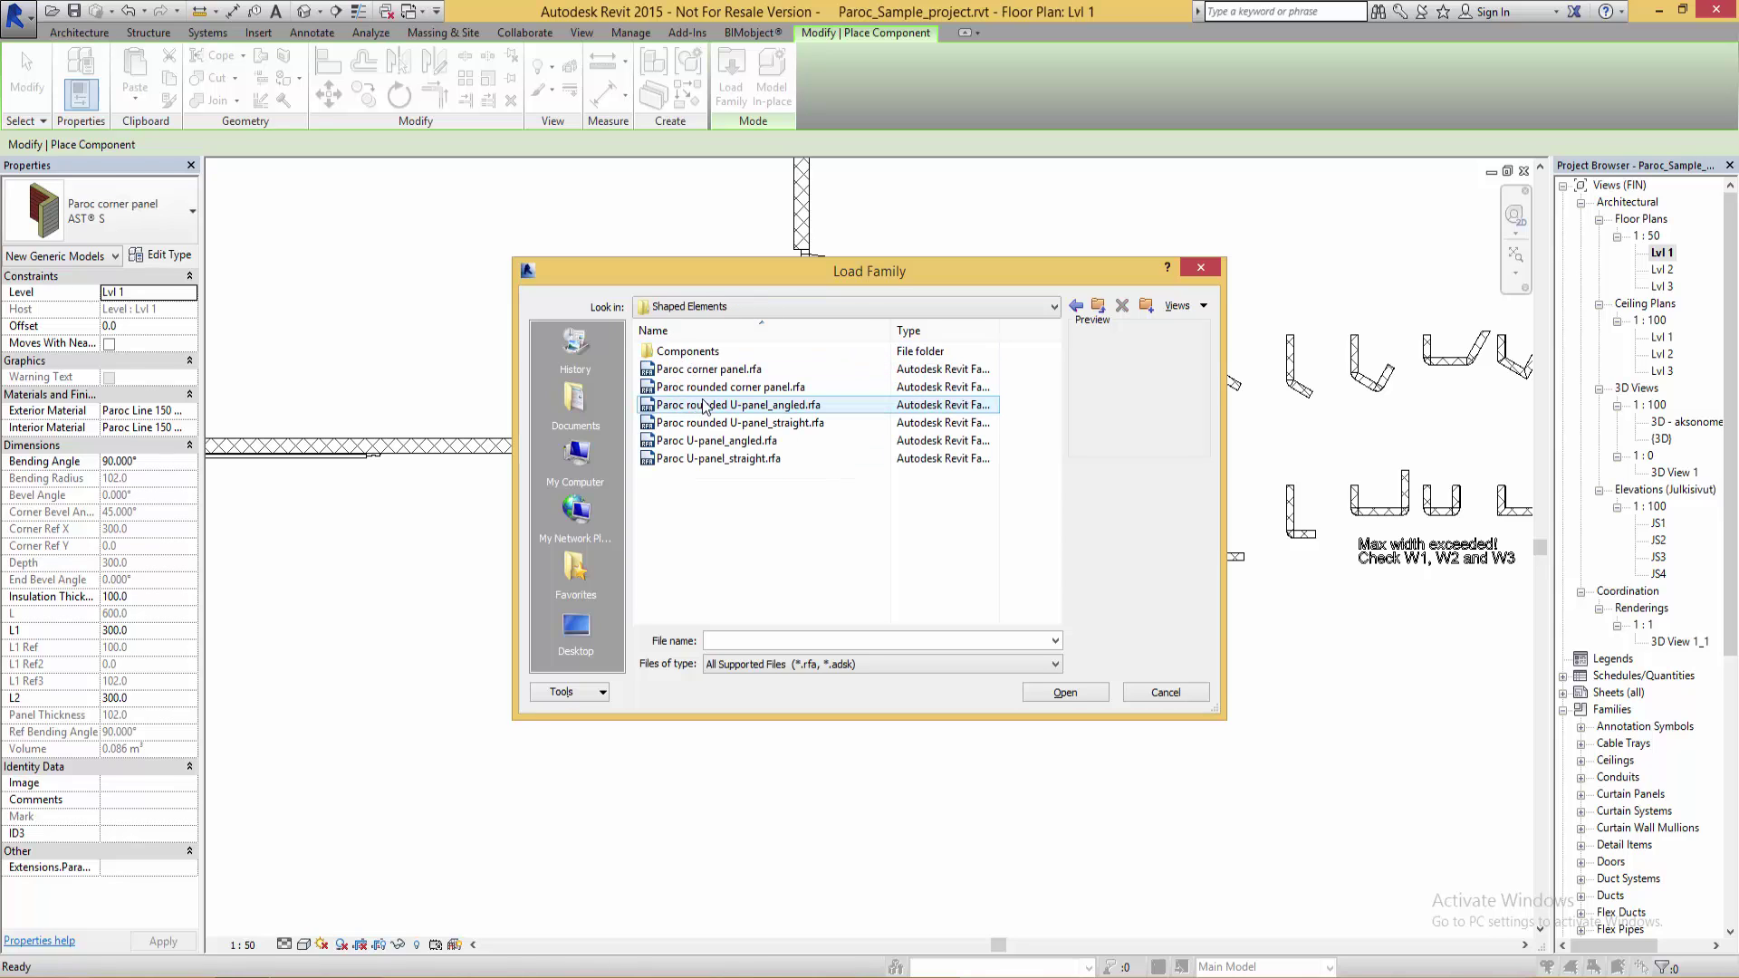
pyautogui.click(735, 370)
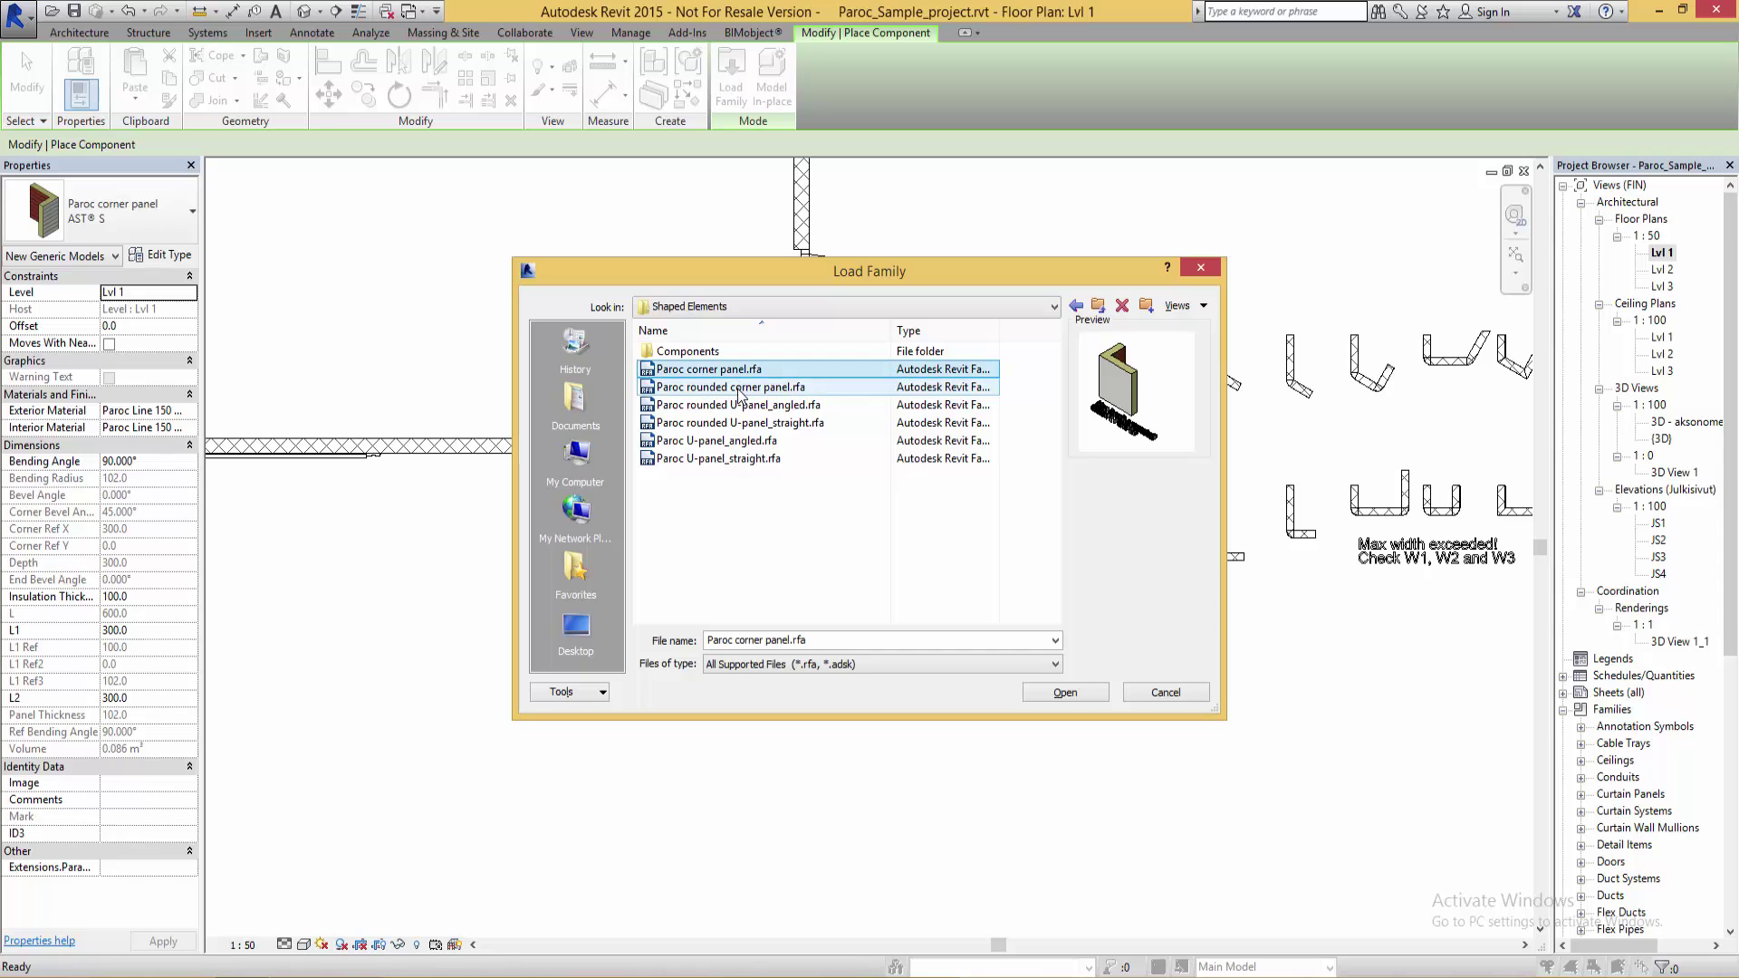
pyautogui.click(739, 387)
pyautogui.click(724, 405)
pyautogui.click(728, 388)
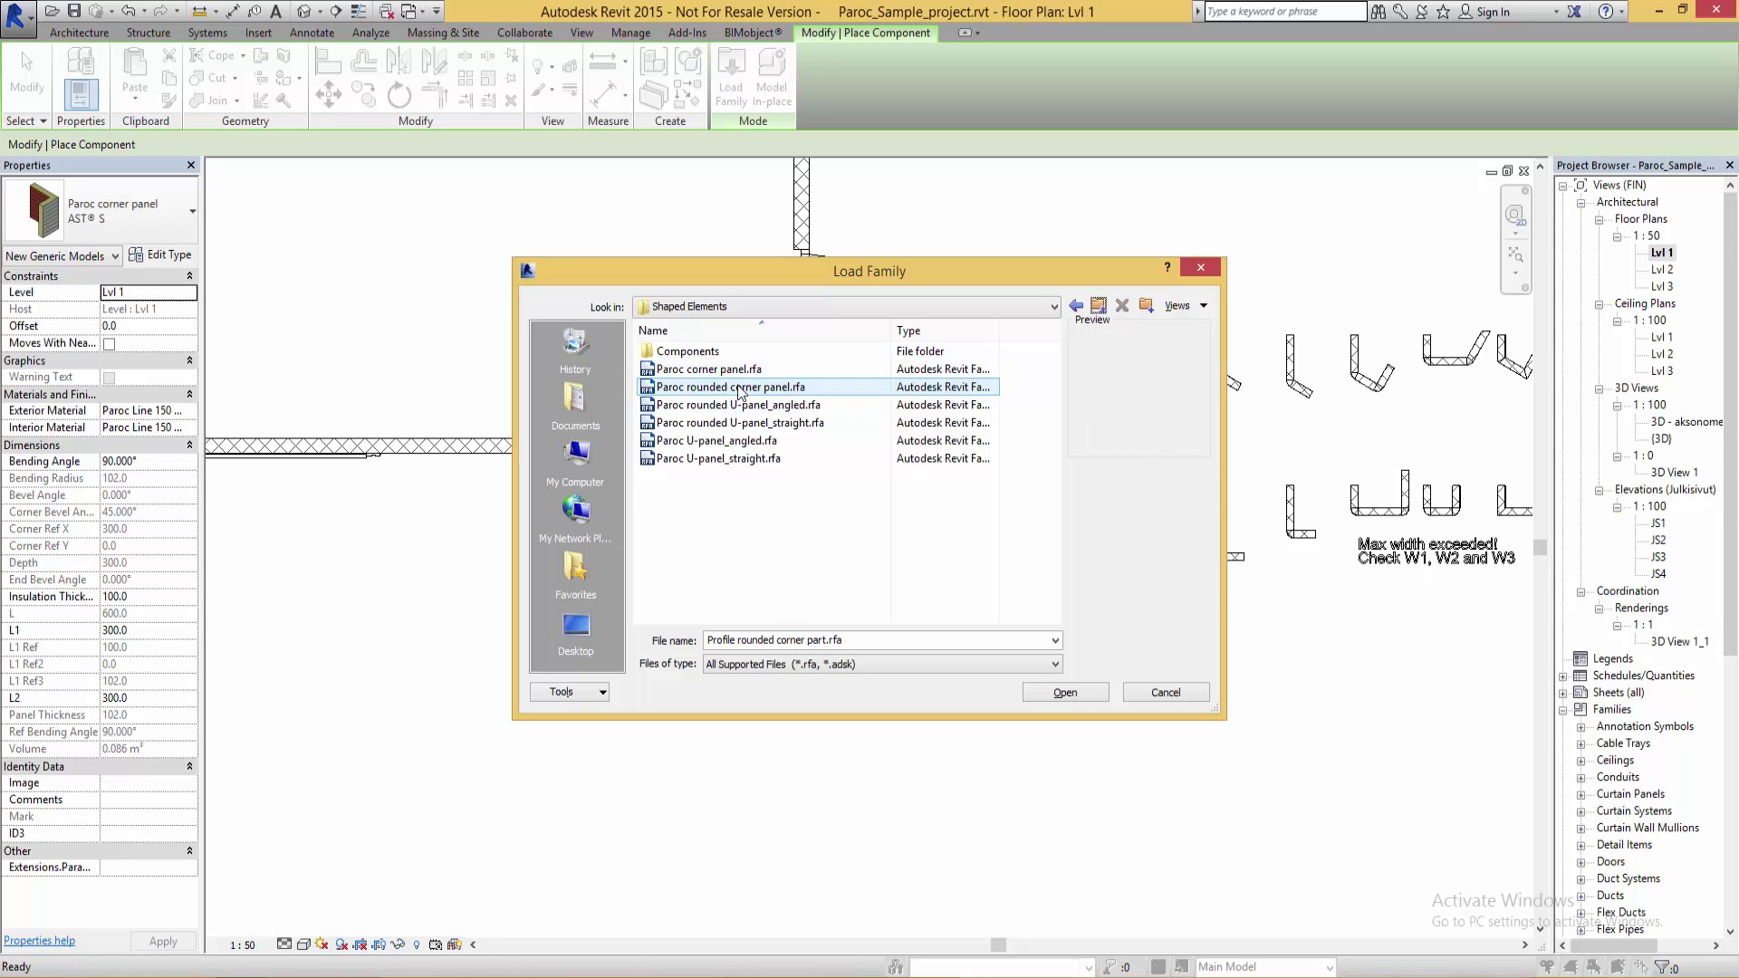
pyautogui.click(732, 370)
# Load the corner panel family and place it into the outer wall corner
pyautogui.doubleClick(733, 372)
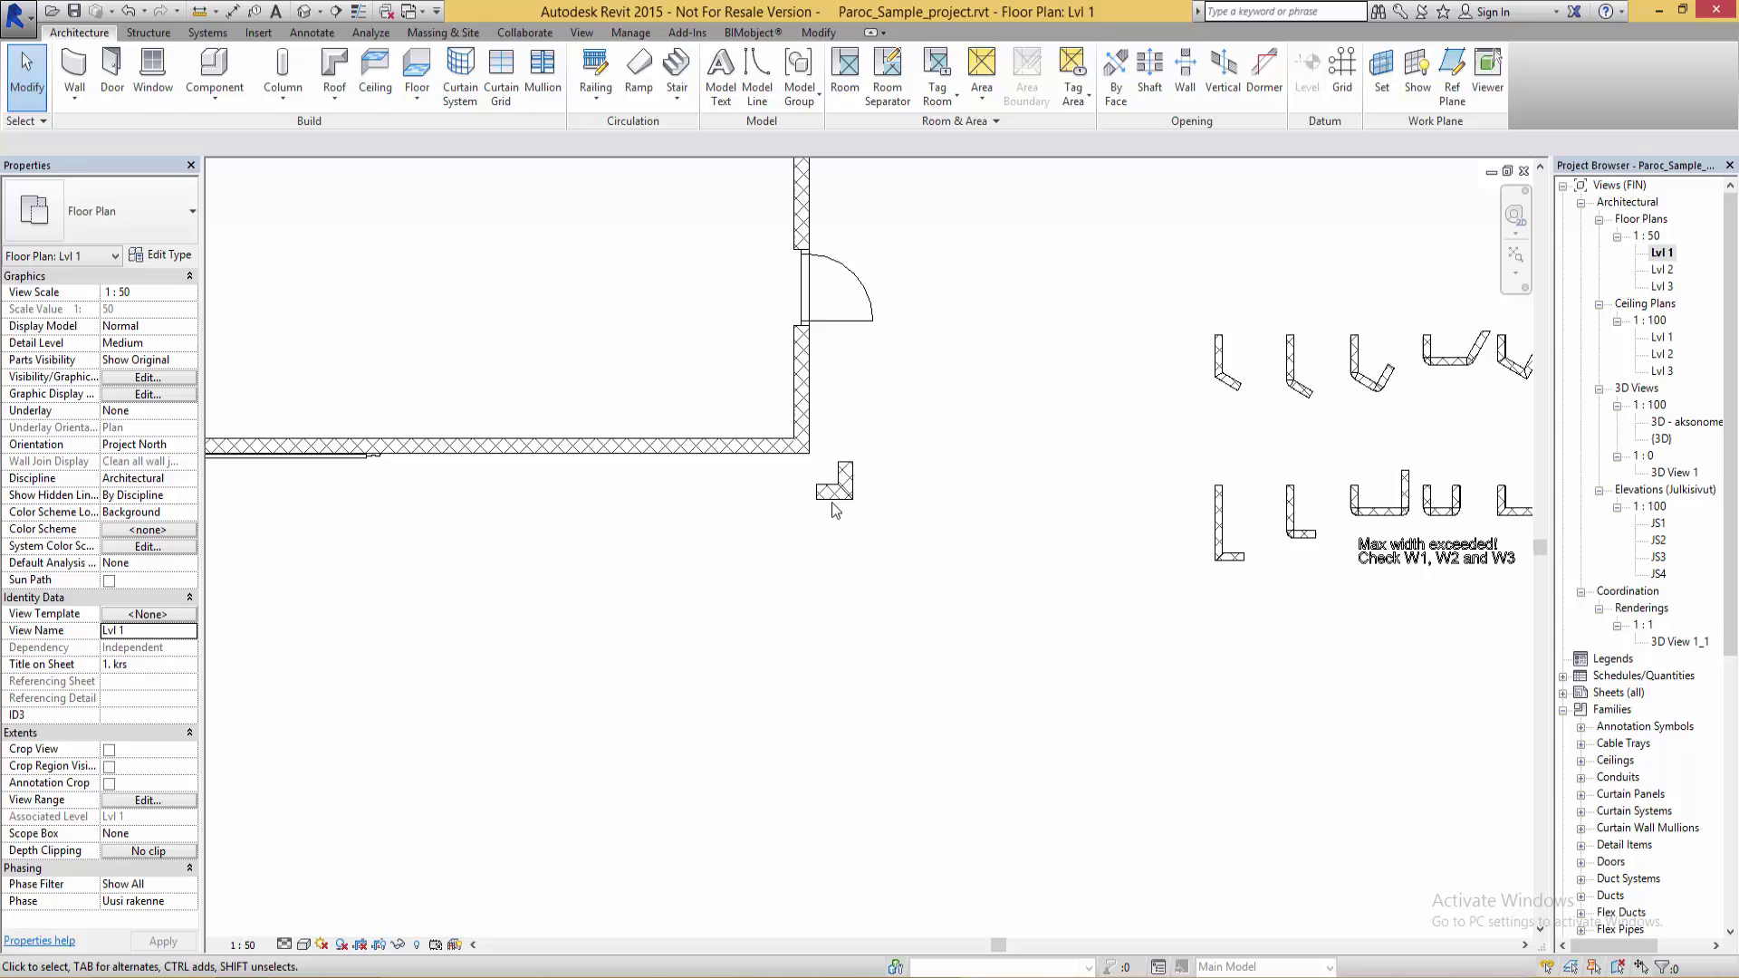
pyautogui.click(852, 495)
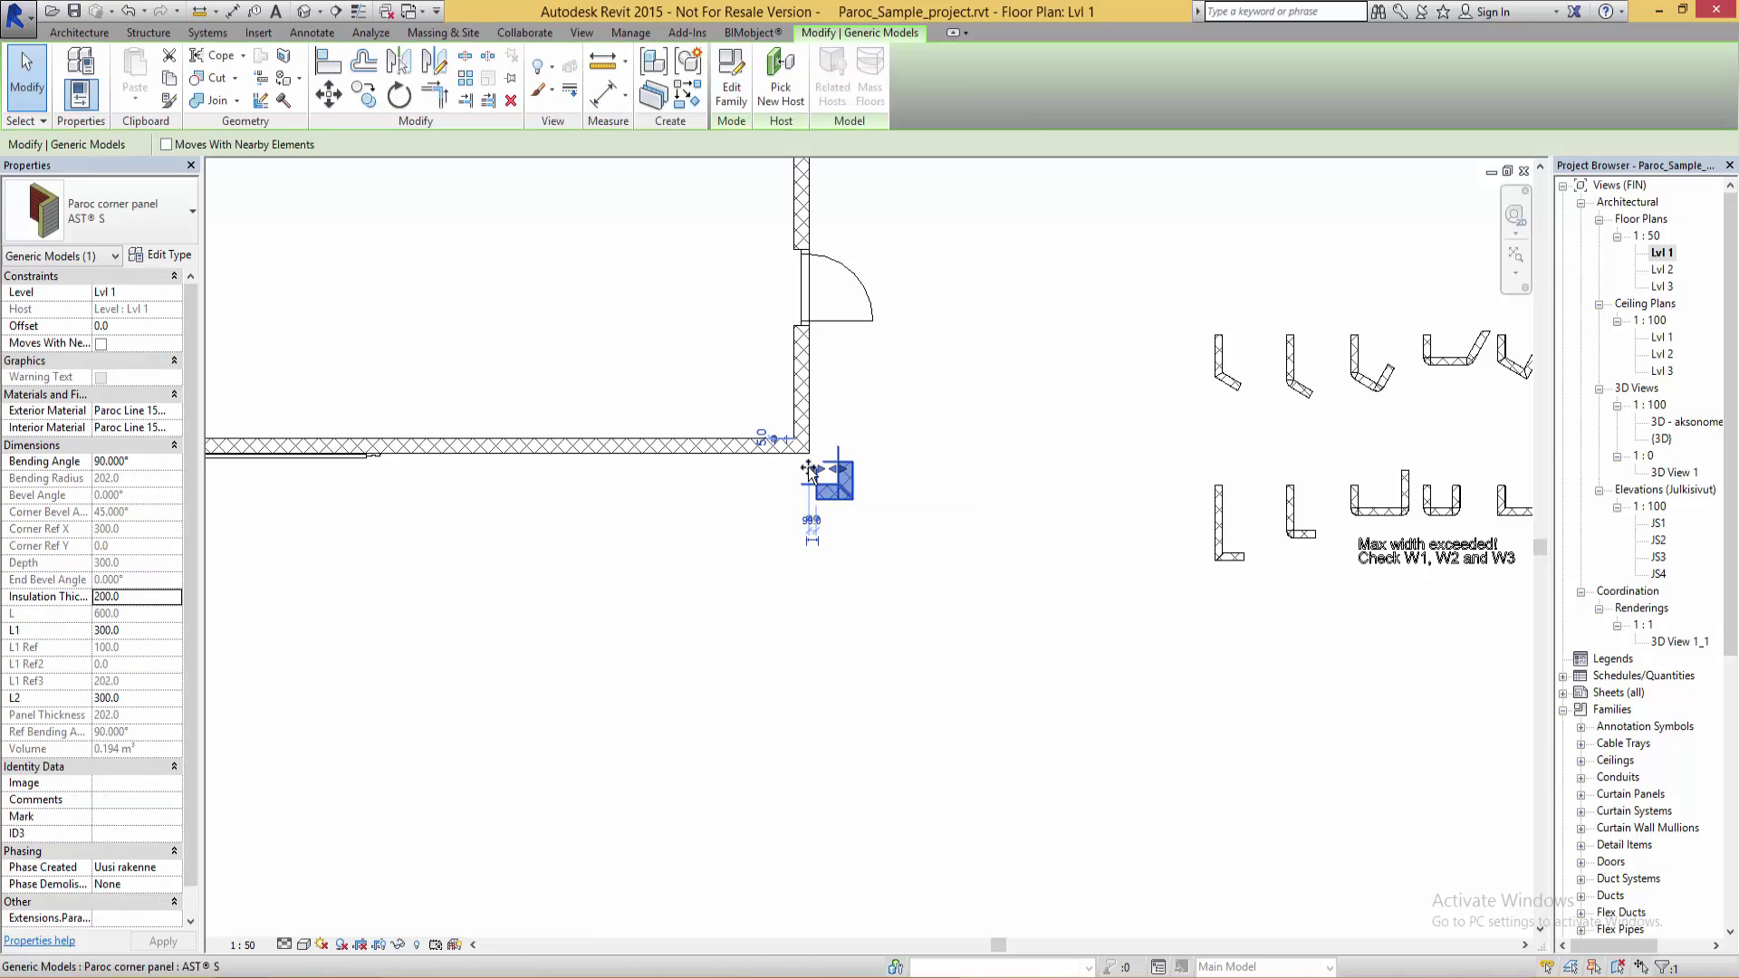
pyautogui.moveTo(809, 471); pyautogui.dragTo(788, 433)
pyautogui.click(824, 419)
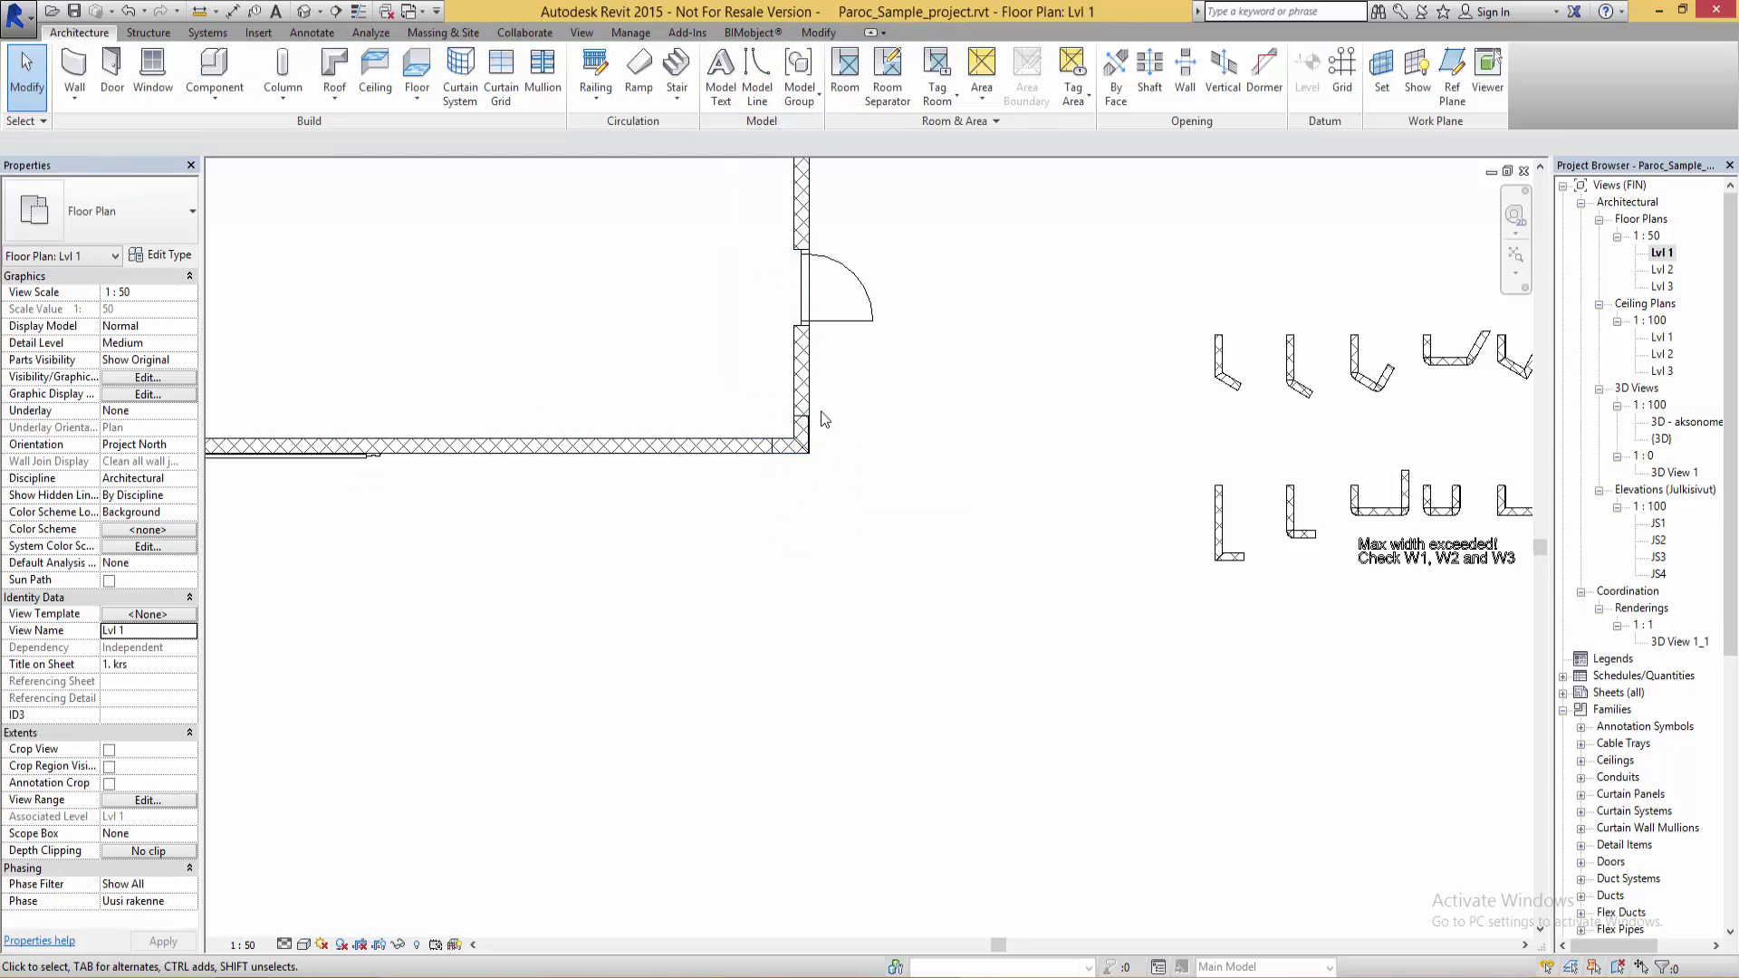
pyautogui.click(804, 426)
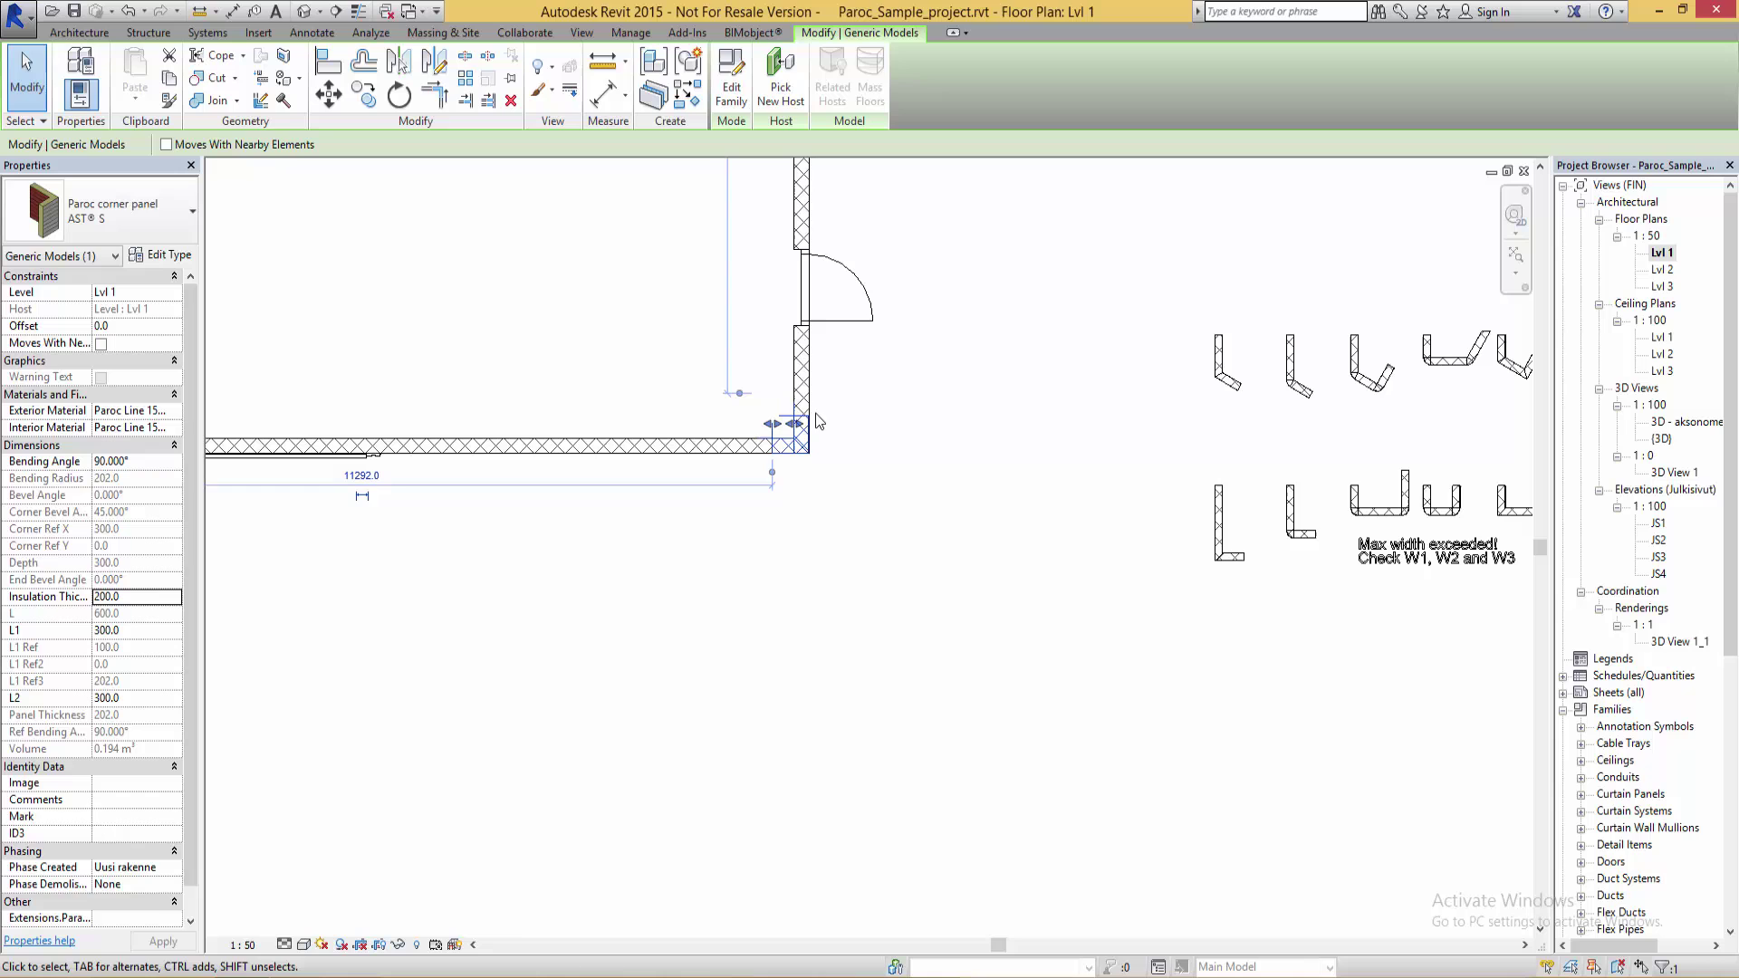
# Check the adjoining vertical and horizontal walls, then switch to the {3D} view
pyautogui.click(809, 362)
pyautogui.press('r')
pyautogui.press('s')
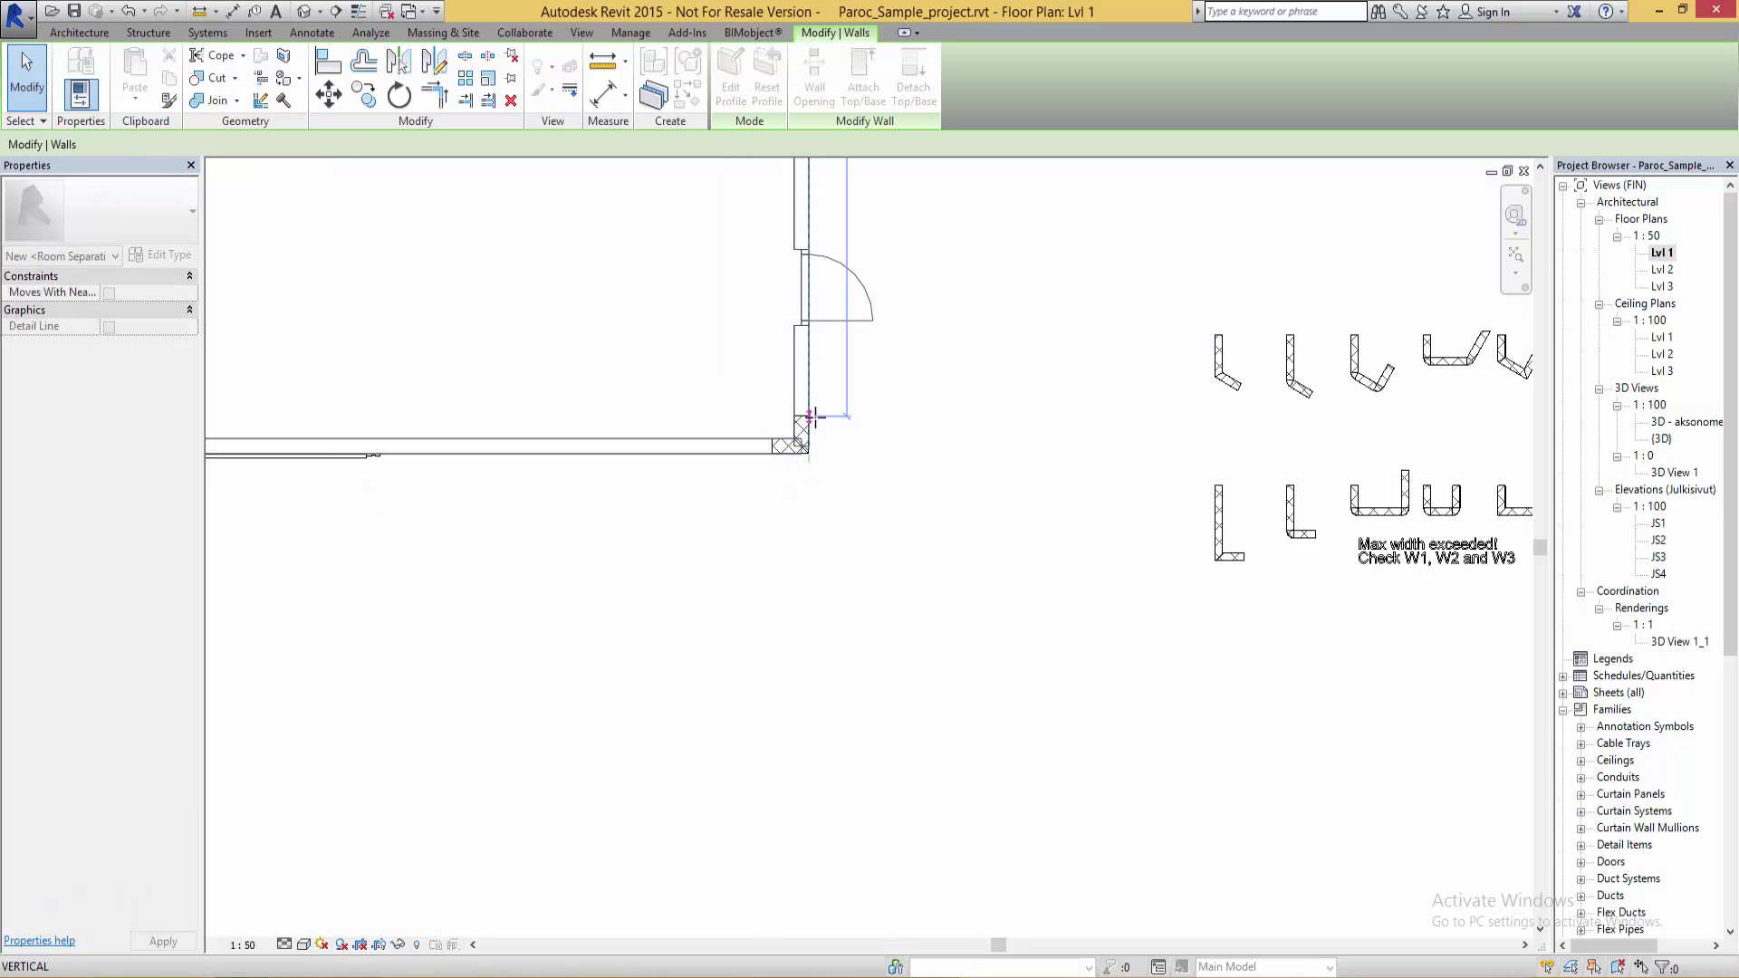
pyautogui.press('Escape')
pyautogui.click(795, 446)
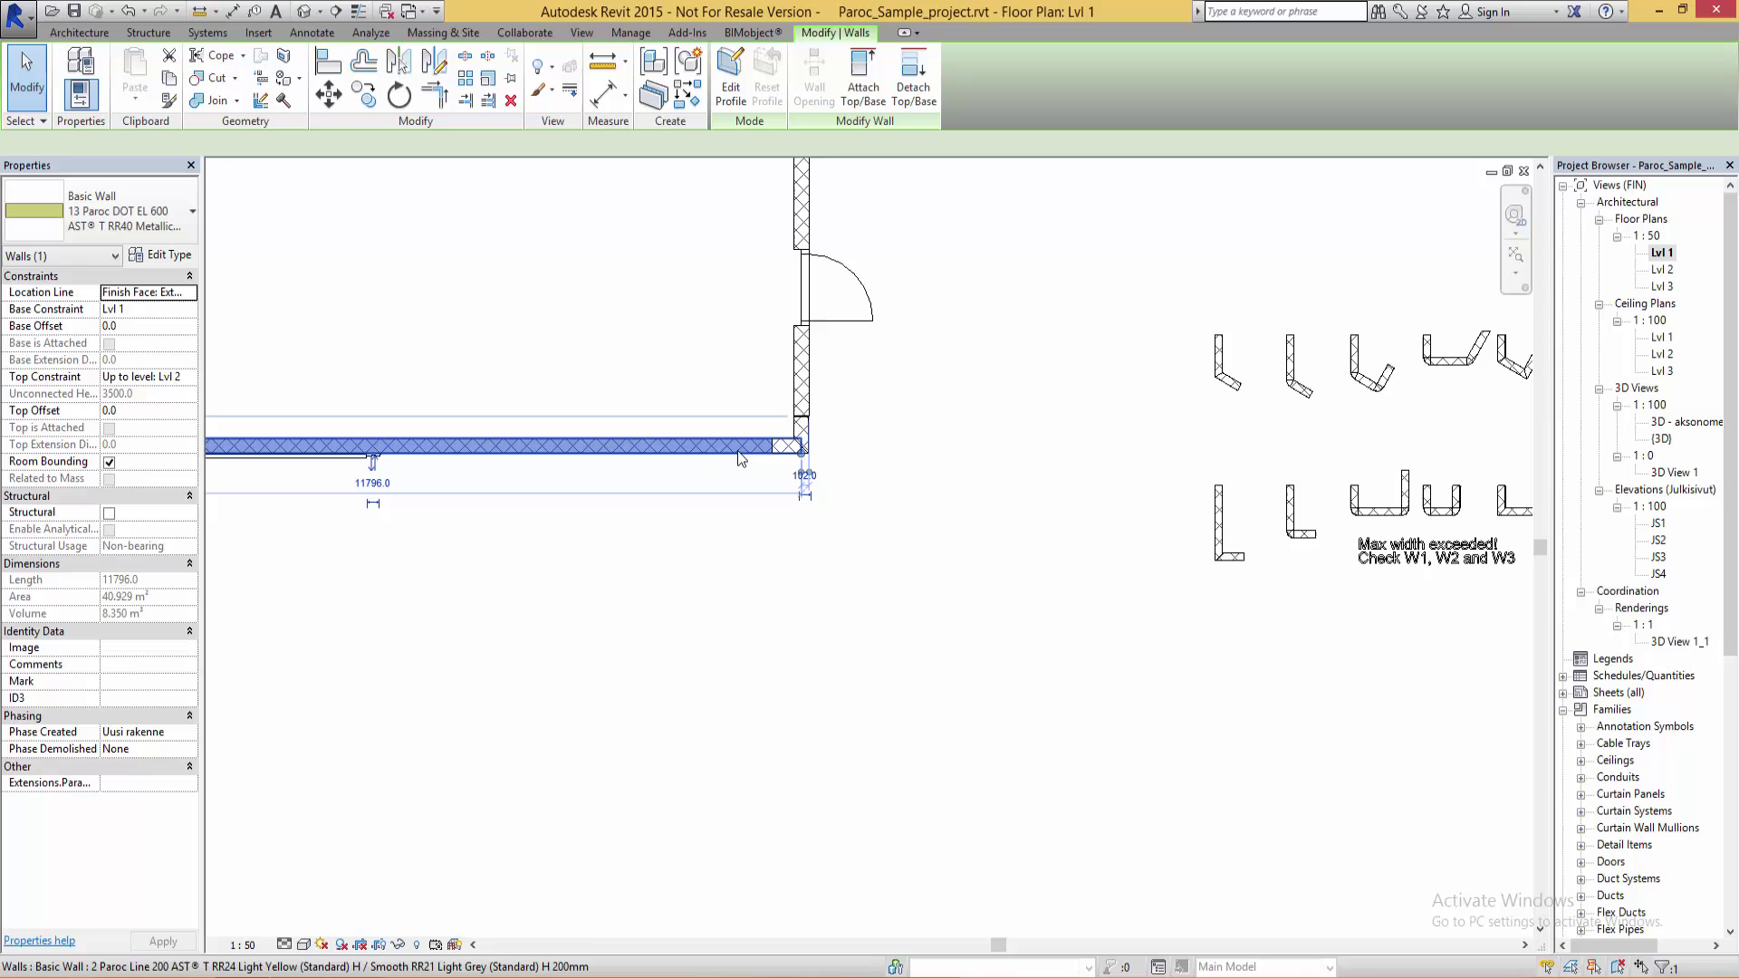
pyautogui.press('Escape')
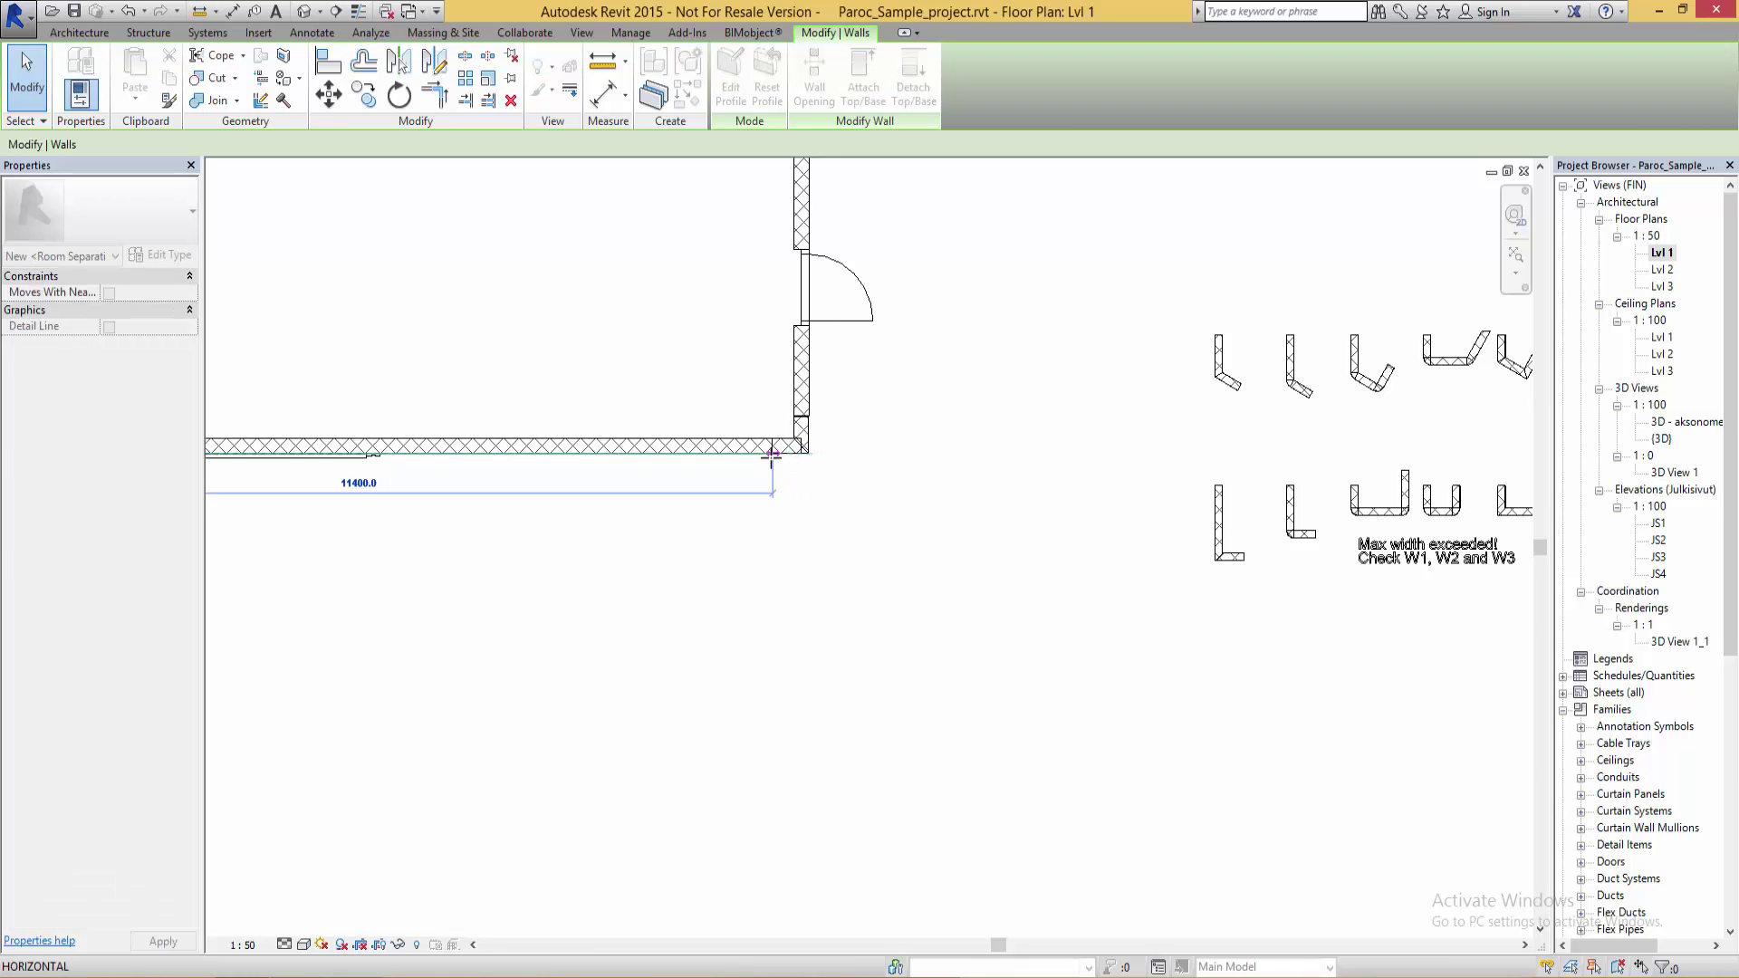
pyautogui.click(796, 448)
pyautogui.click(846, 494)
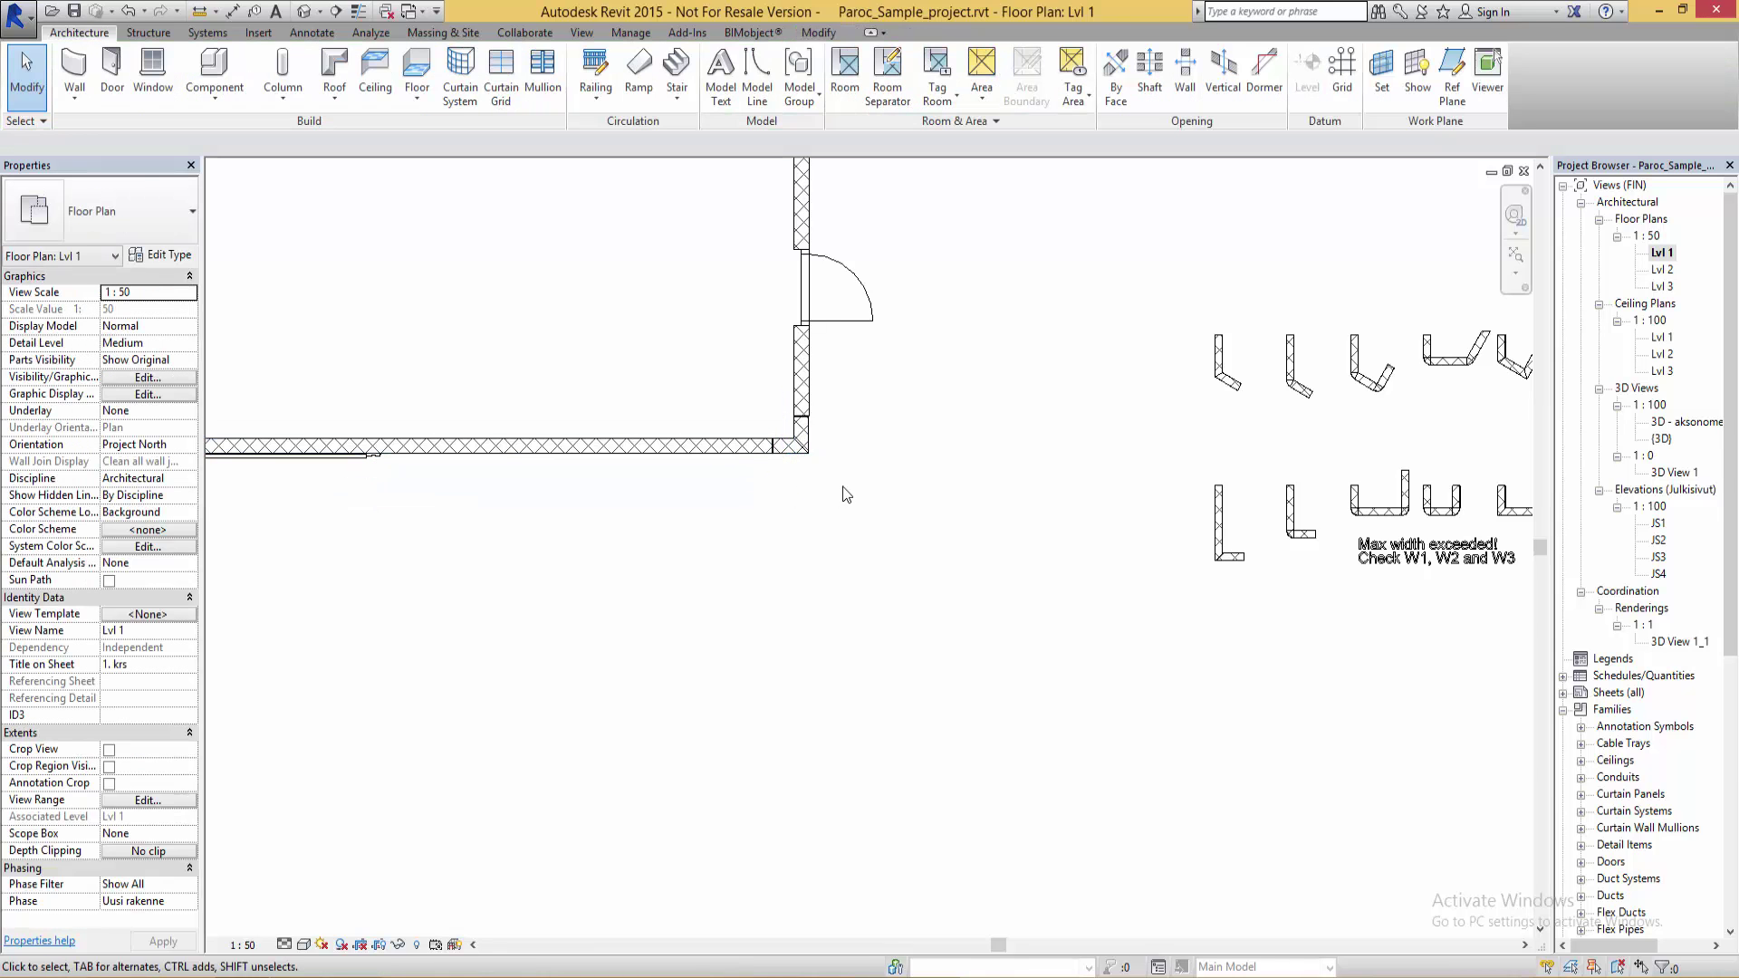
pyautogui.click(804, 447)
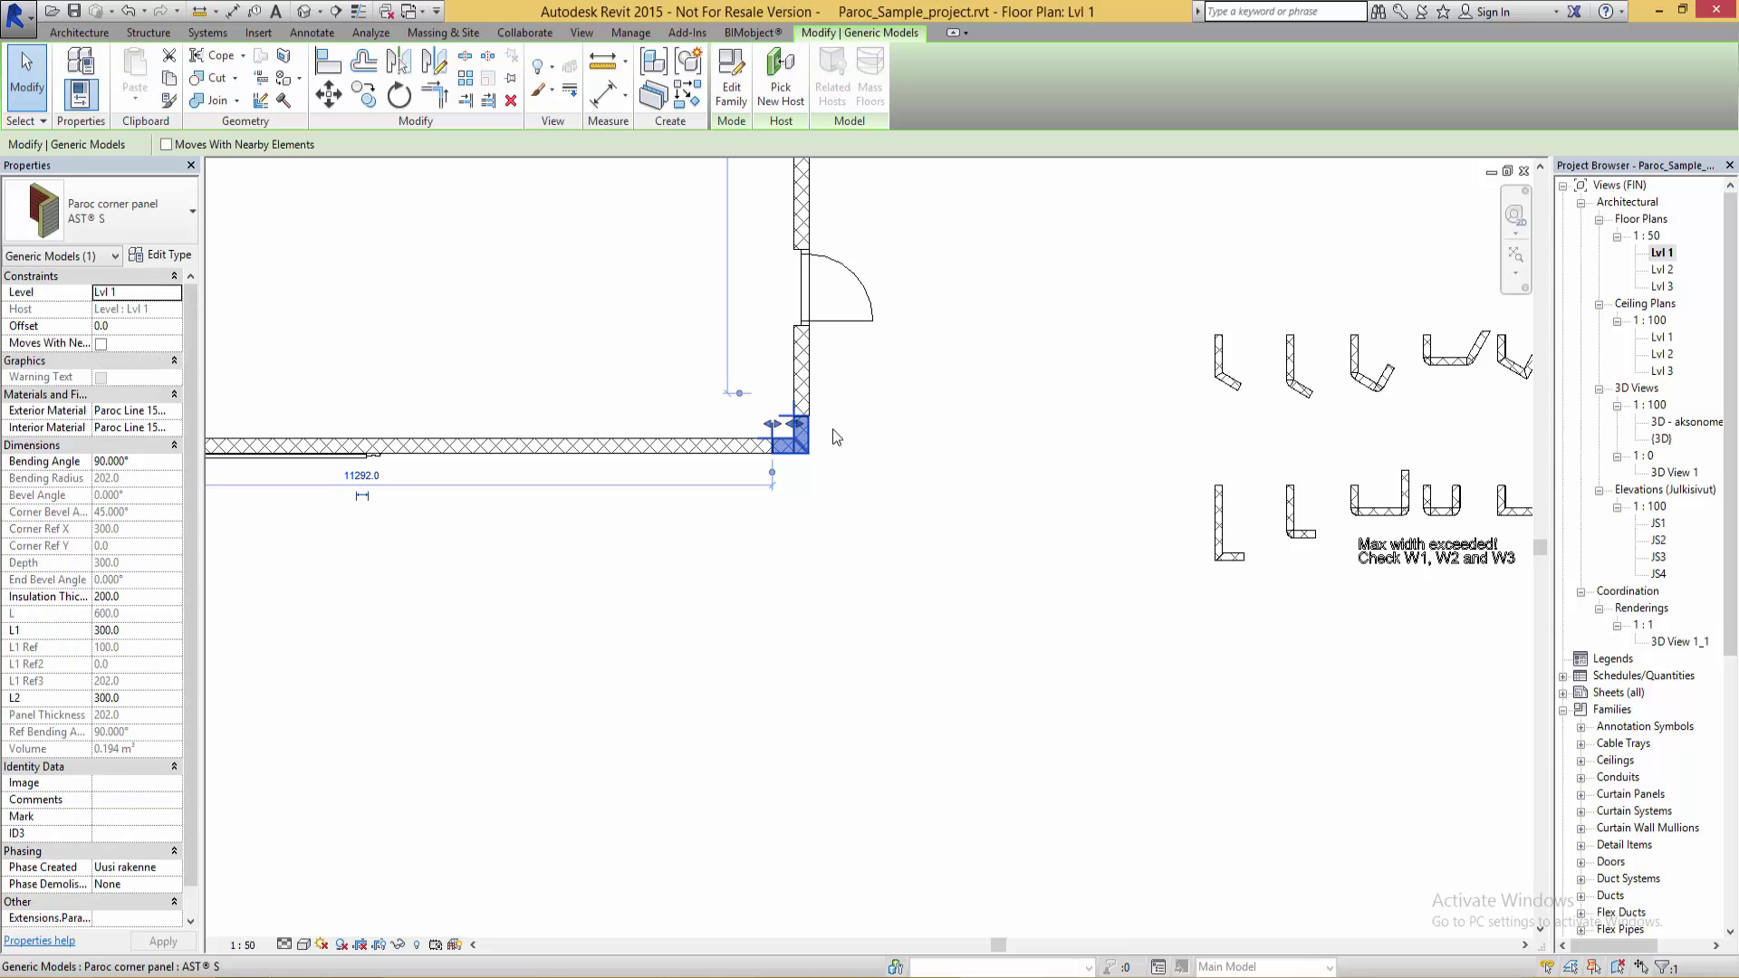
pyautogui.click(304, 11)
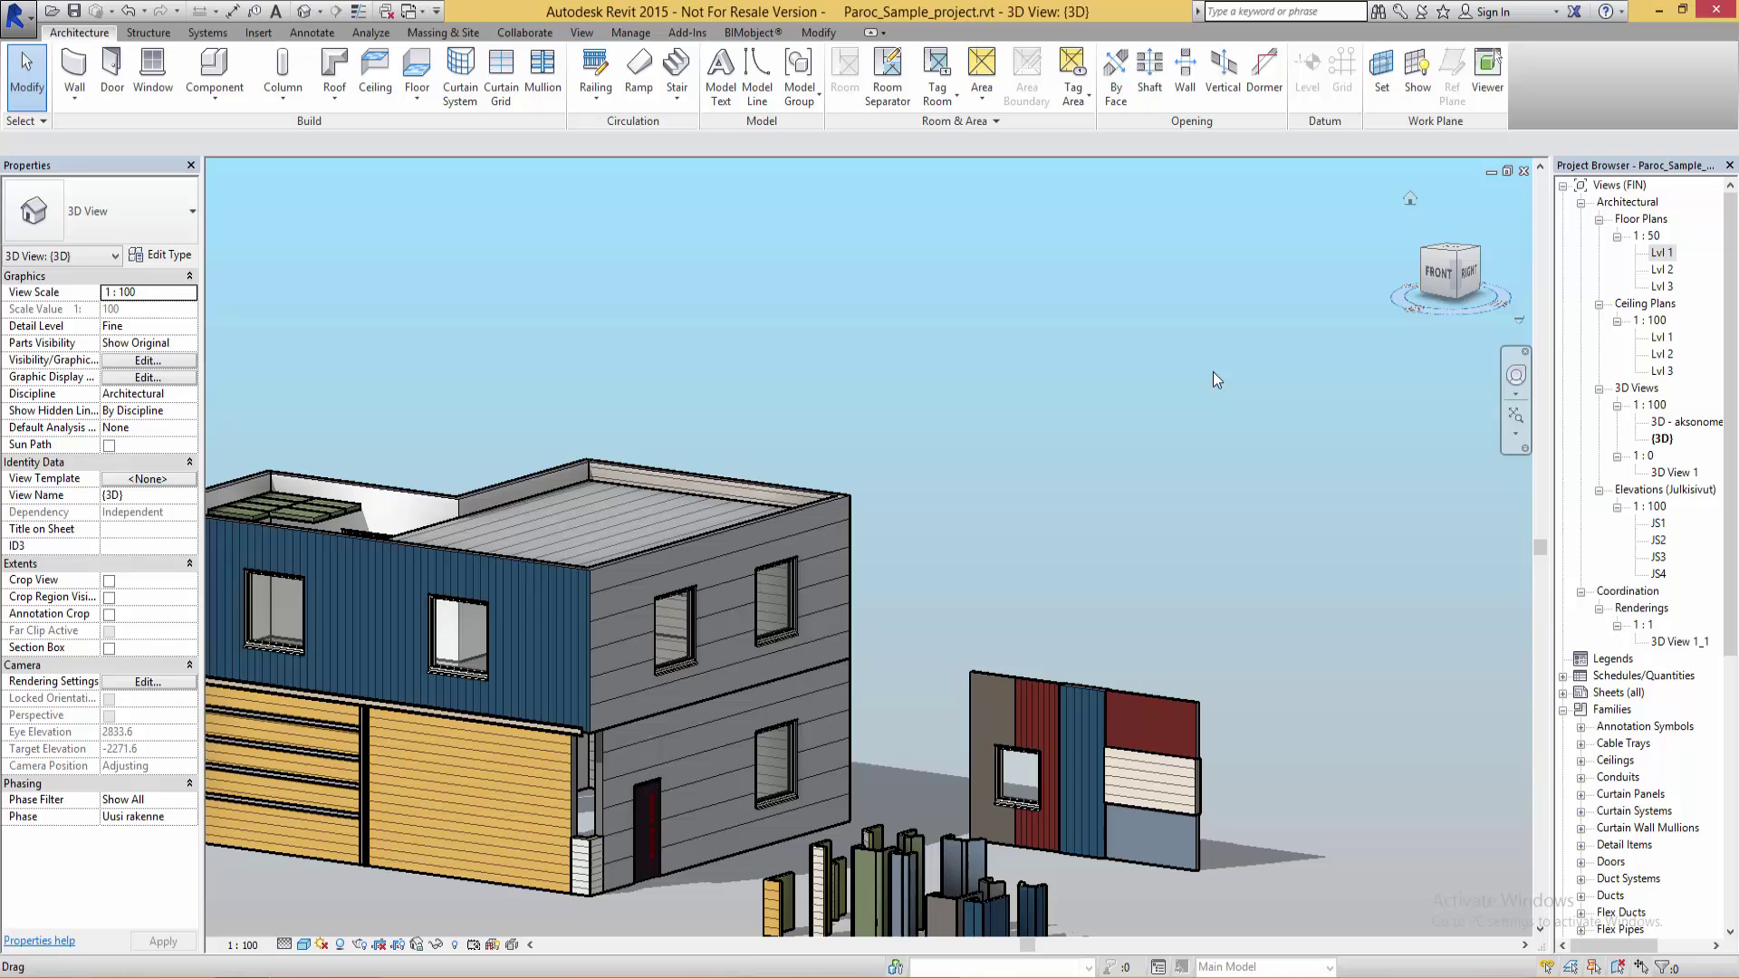
# Set the corner panel type's Height to 3500
pyautogui.click(595, 849)
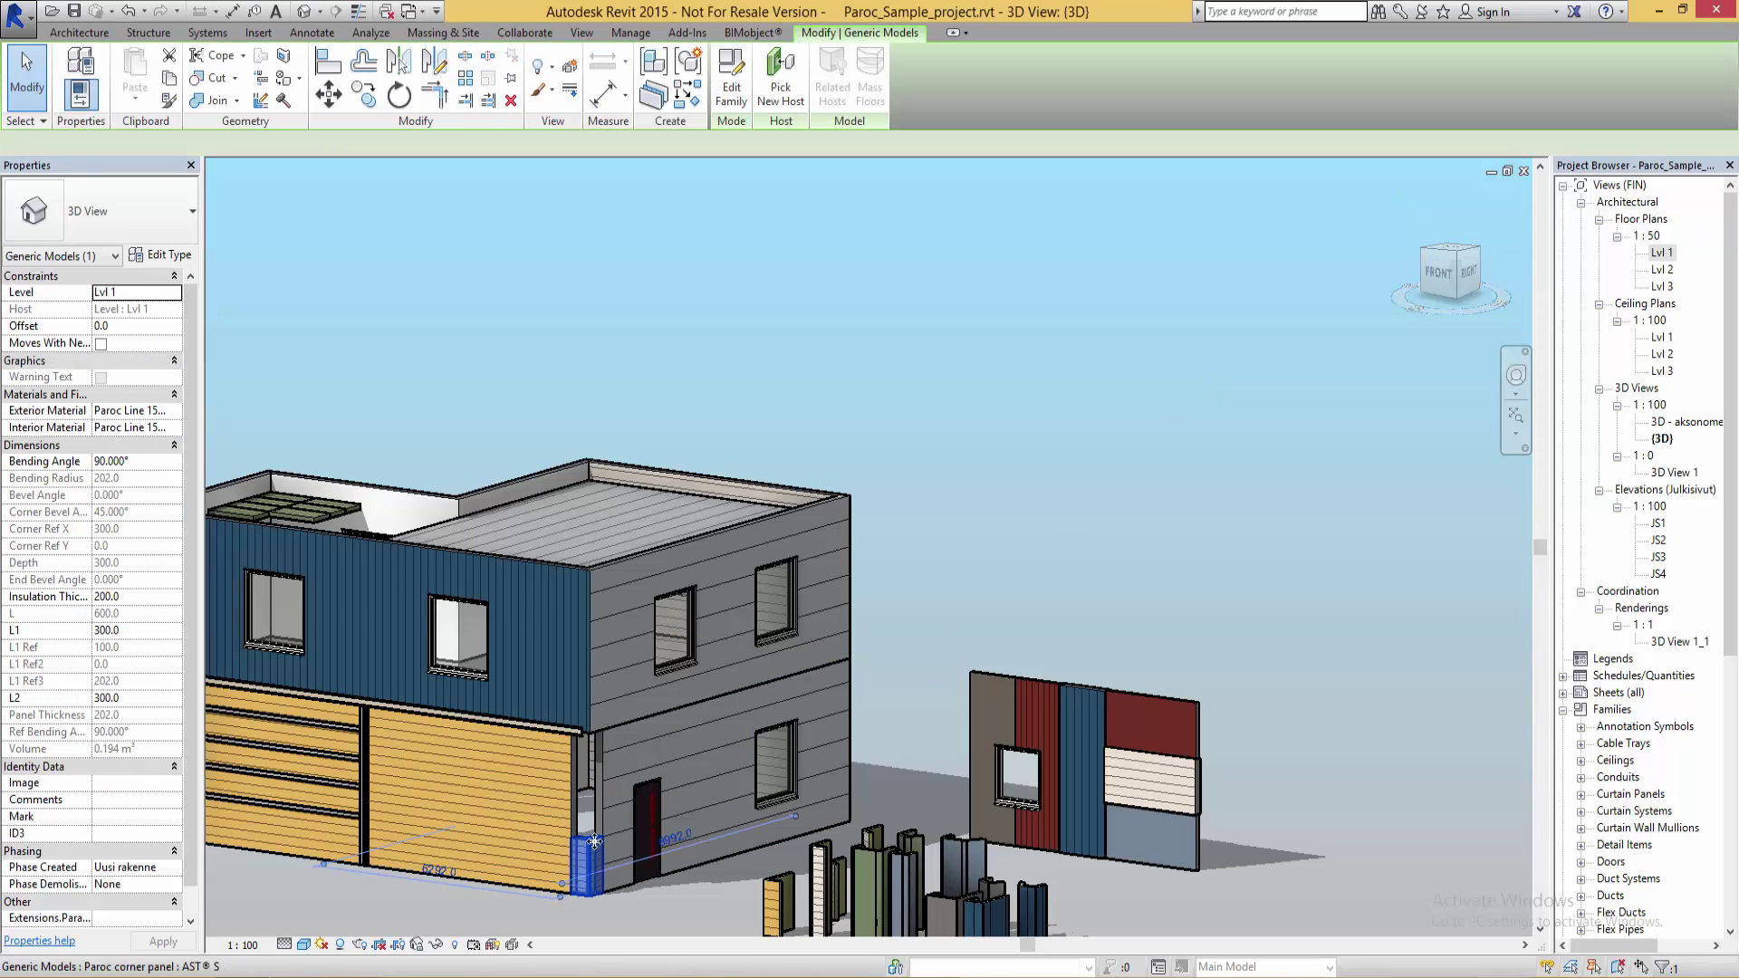
pyautogui.click(161, 255)
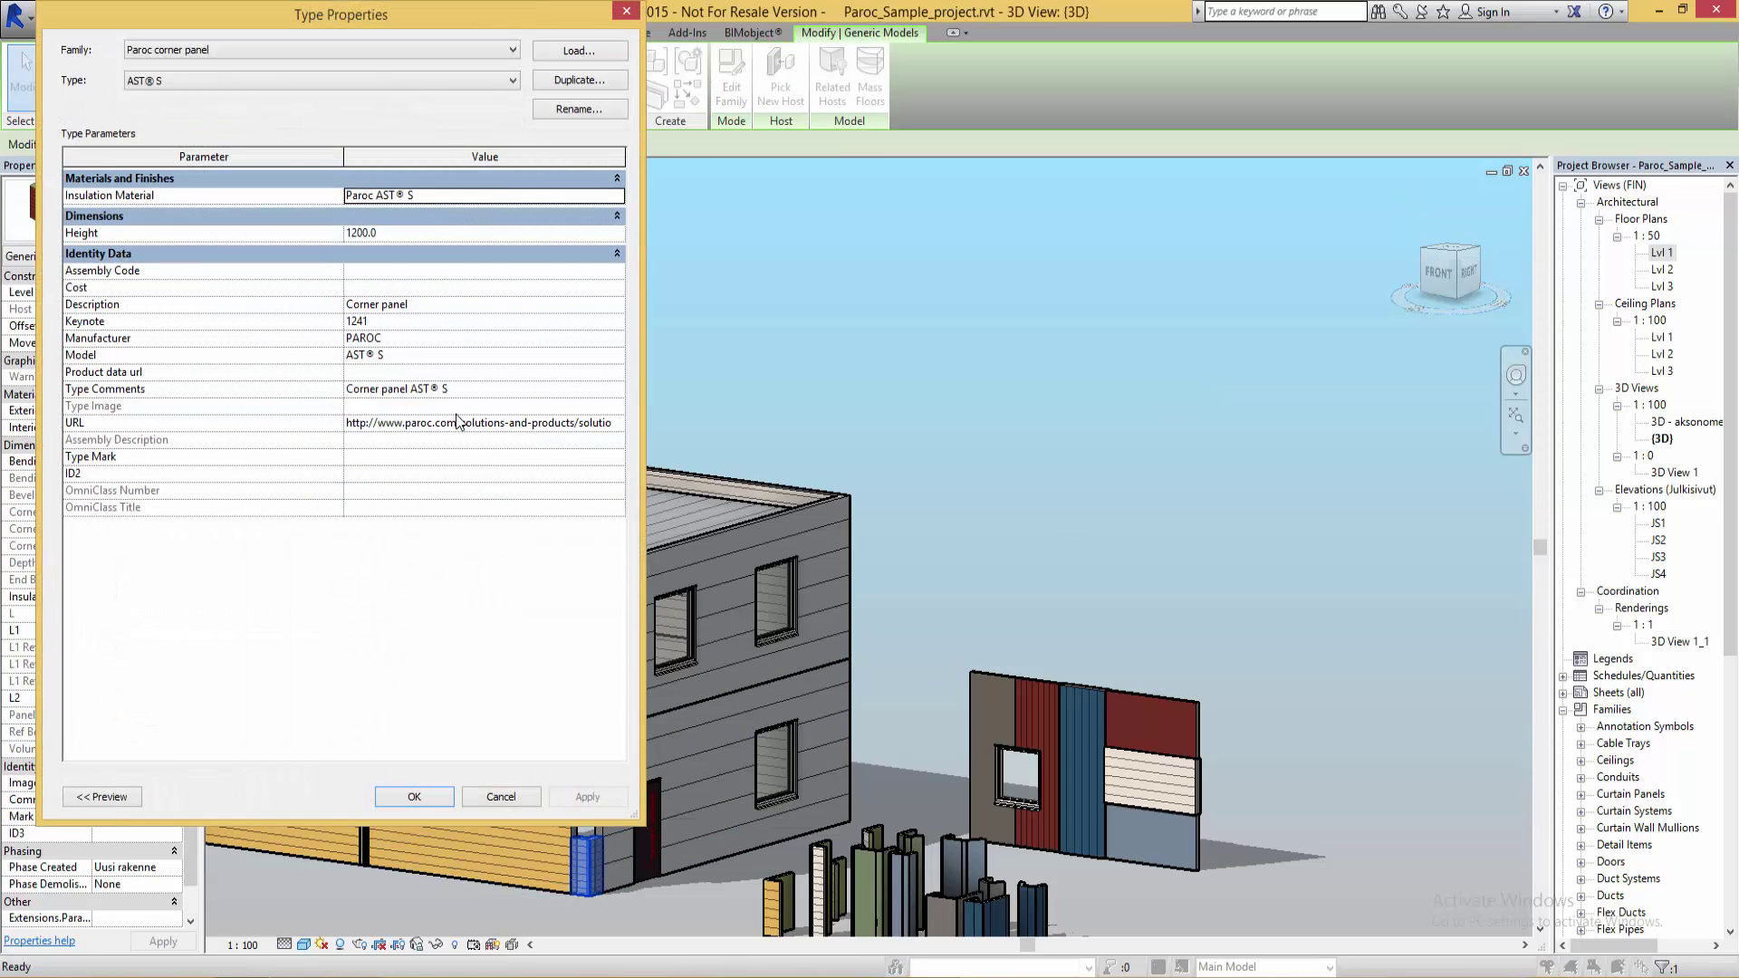
pyautogui.click(388, 233)
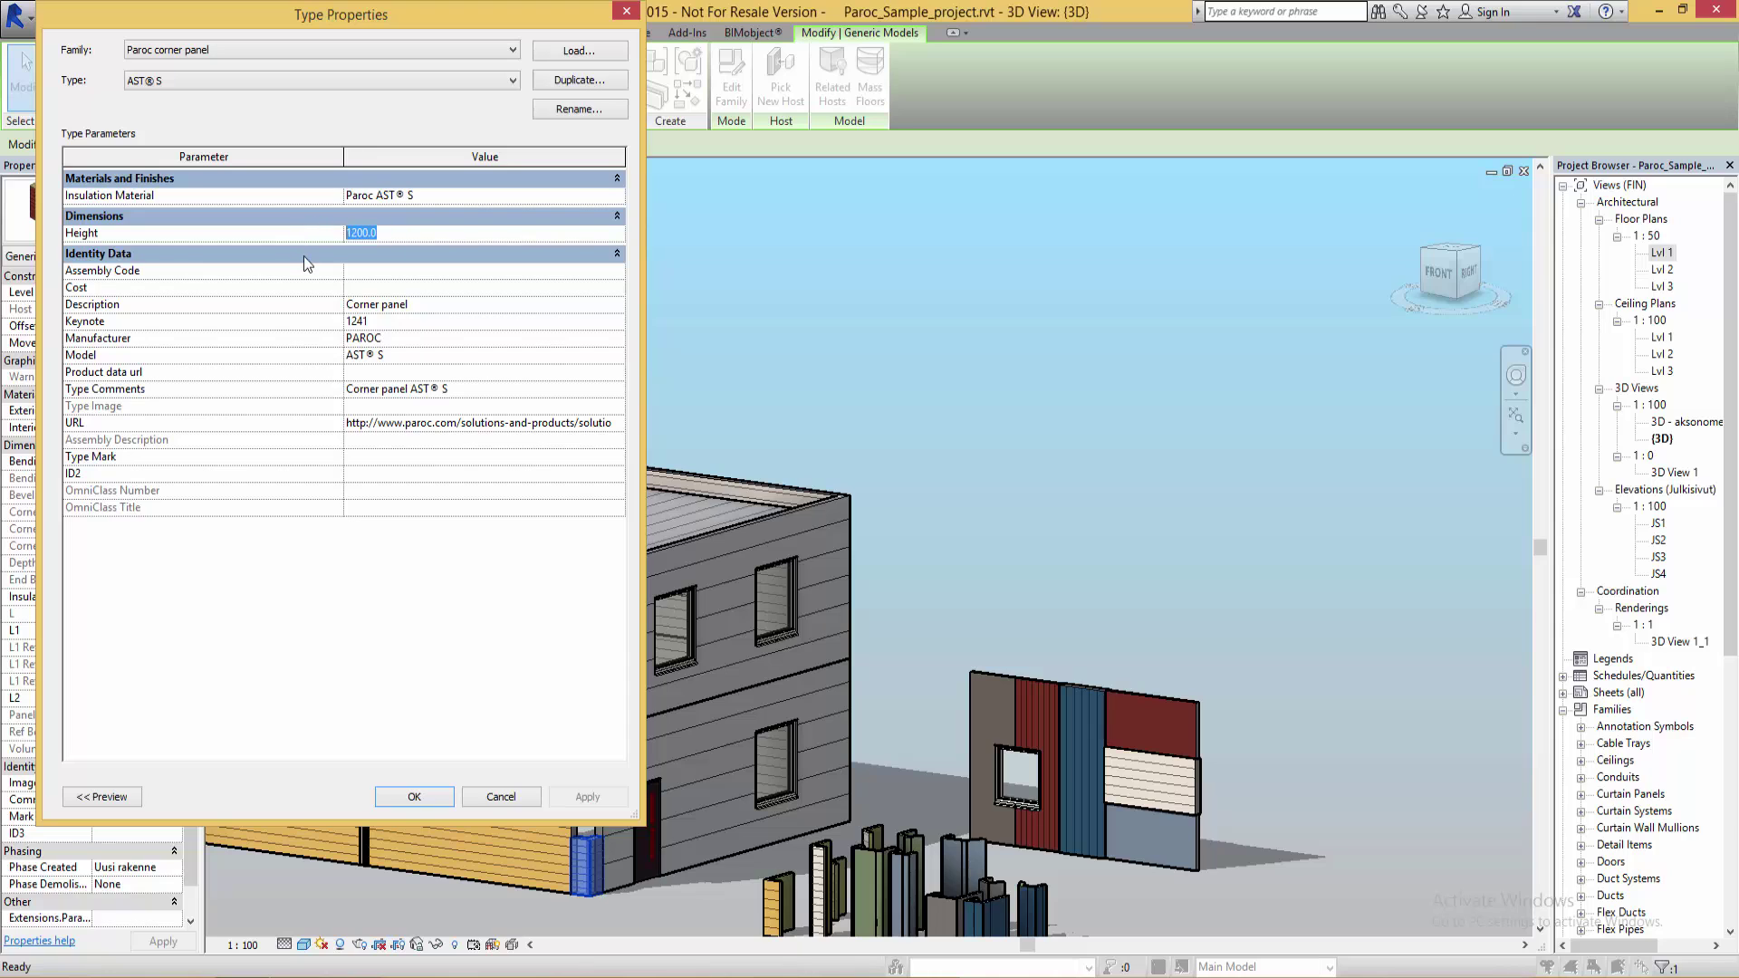
pyautogui.write('3500')
pyautogui.press('Return')
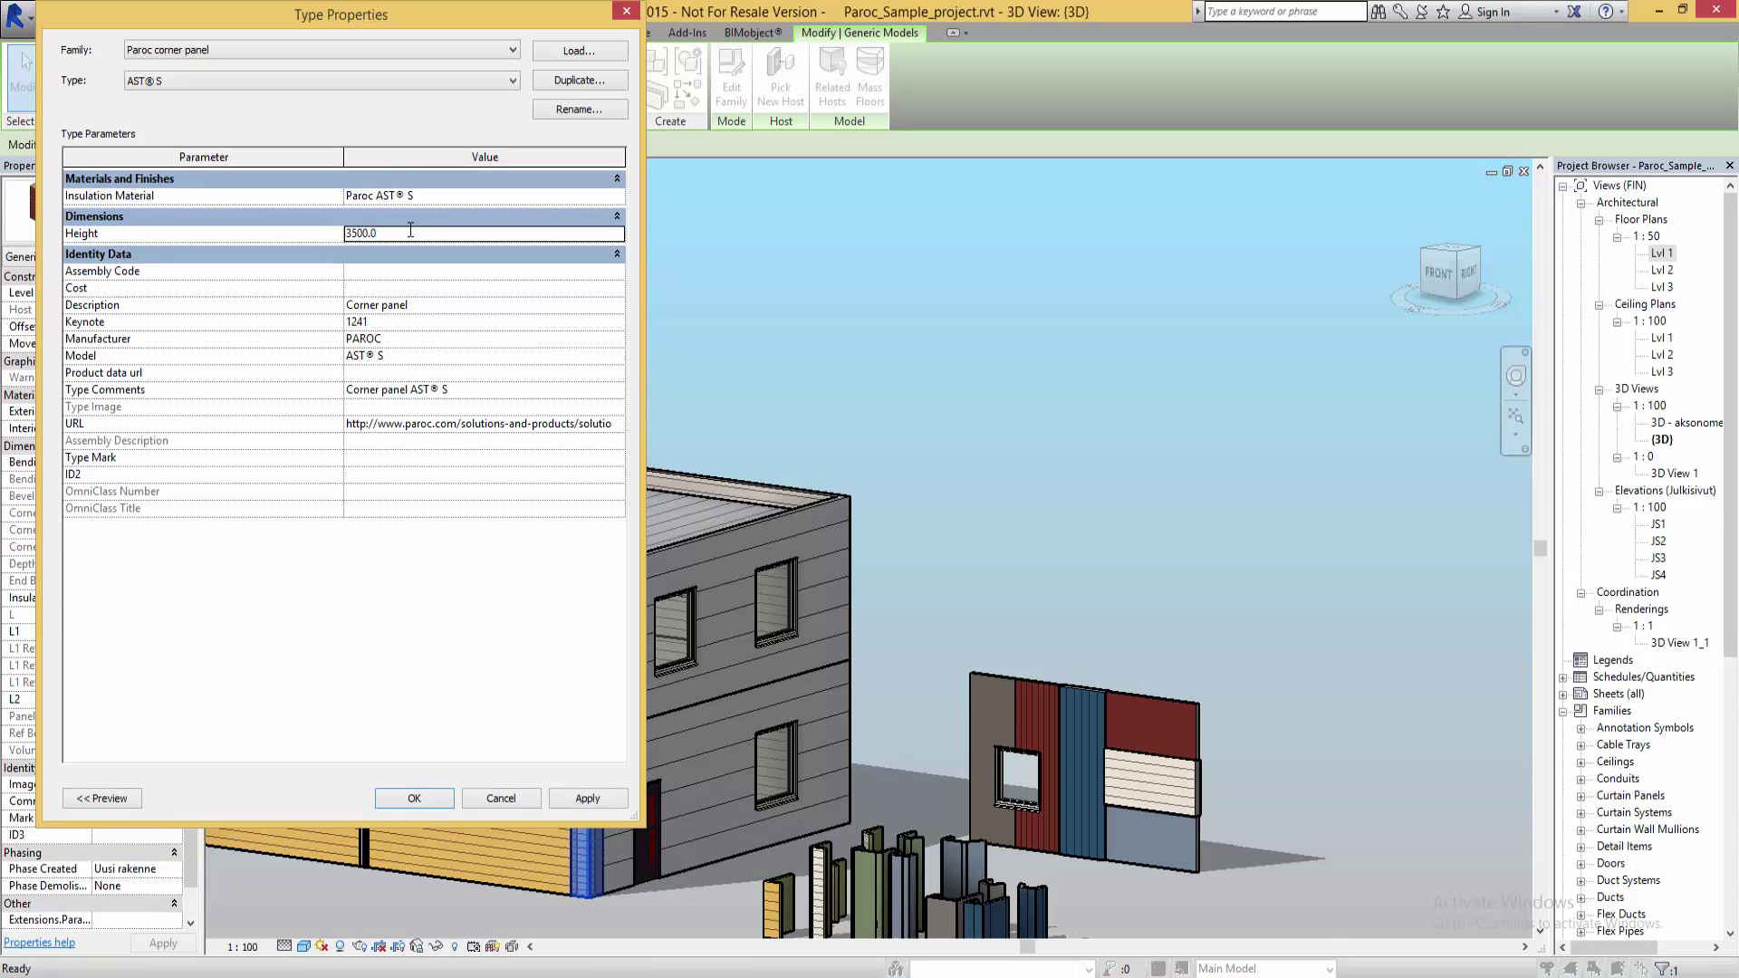
pyautogui.click(412, 797)
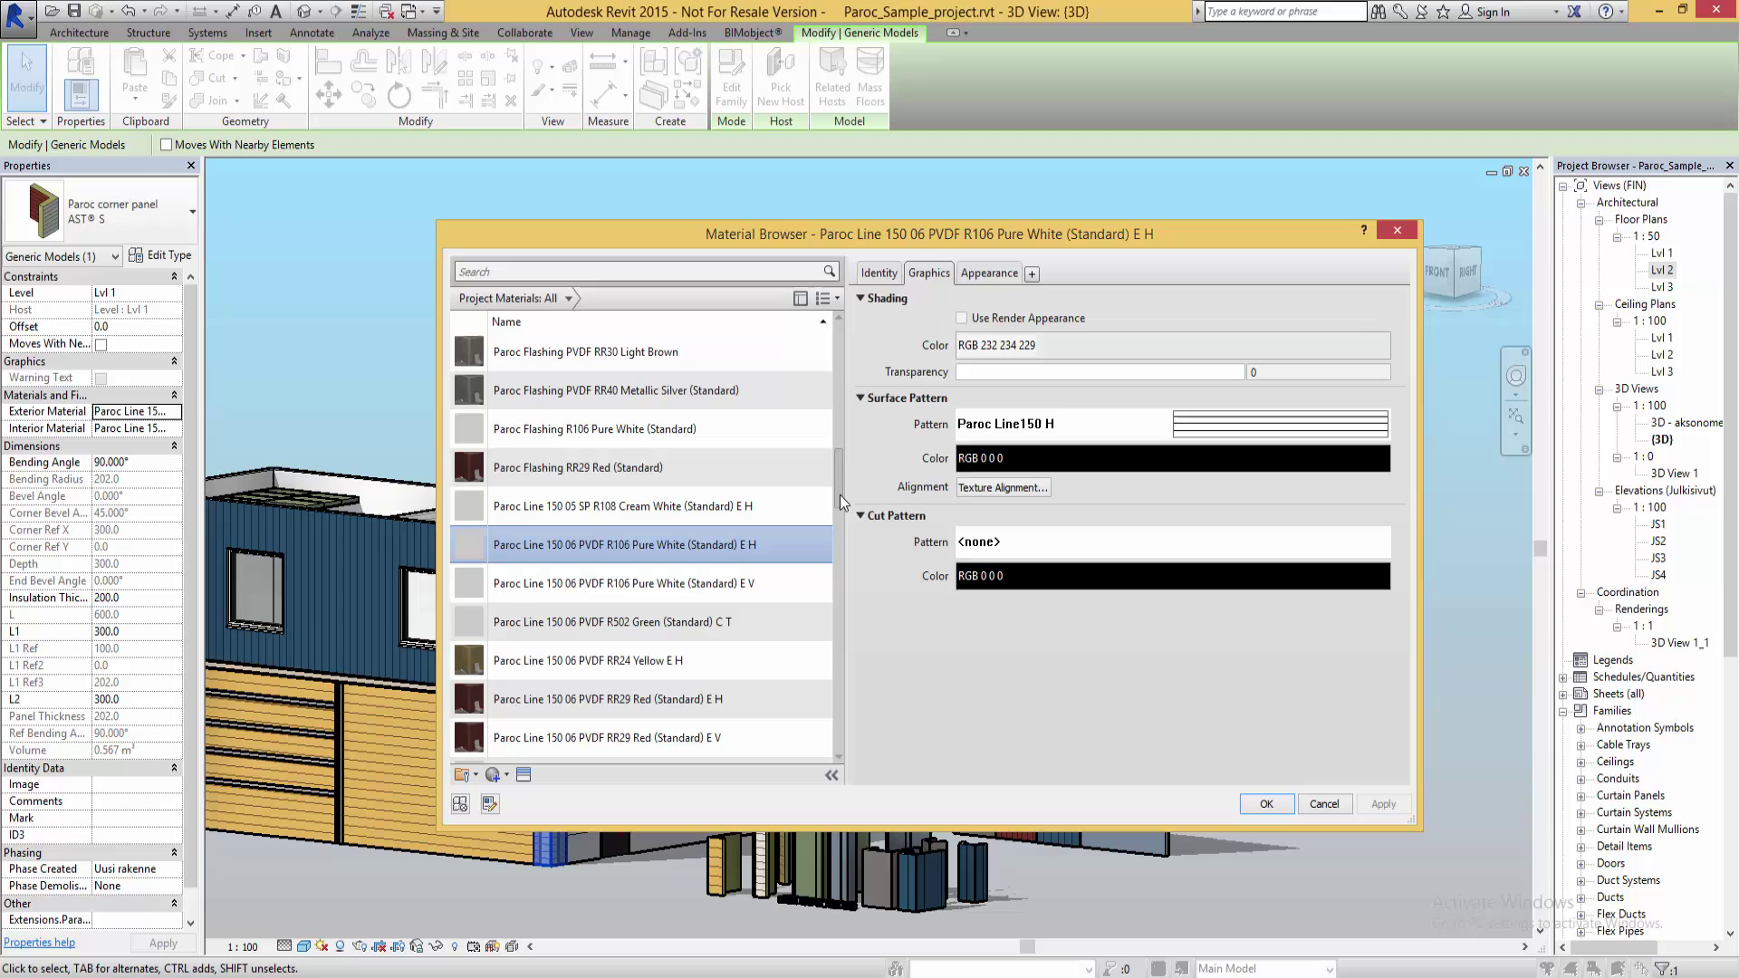
# Face the corner panel with Paroc Line 600 06 PVDF RR40 Metallic Silver material
pyautogui.moveTo(840, 494); pyautogui.dragTo(847, 564)
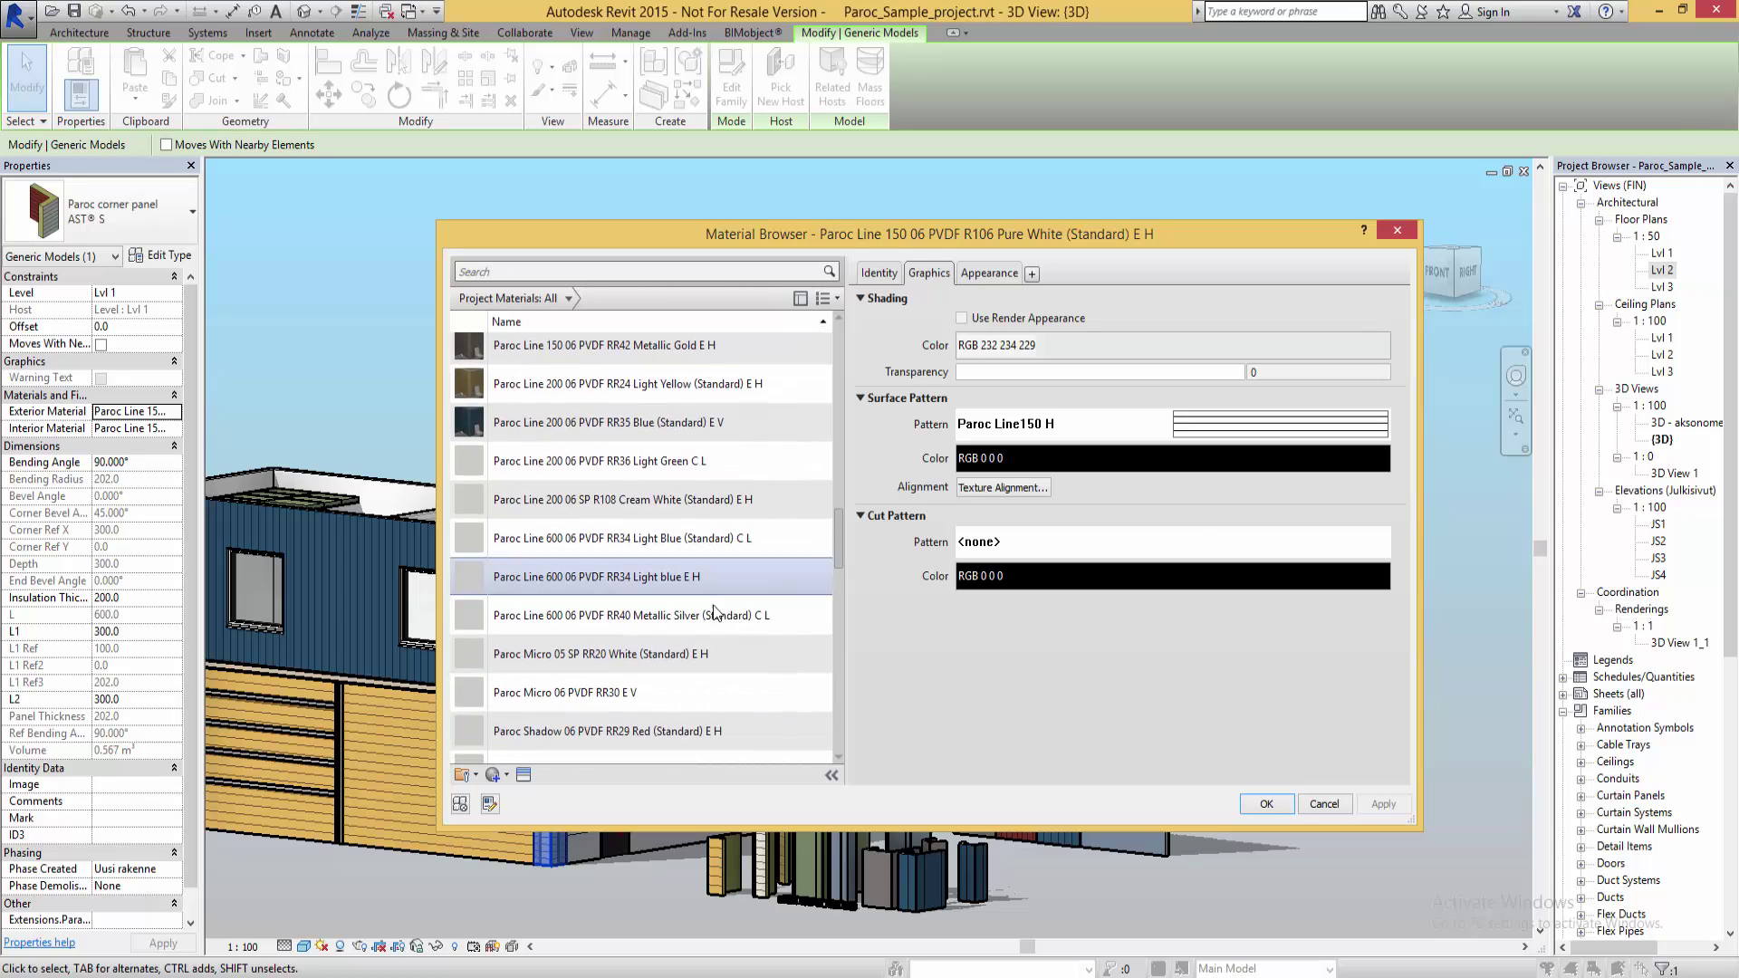
pyautogui.click(715, 615)
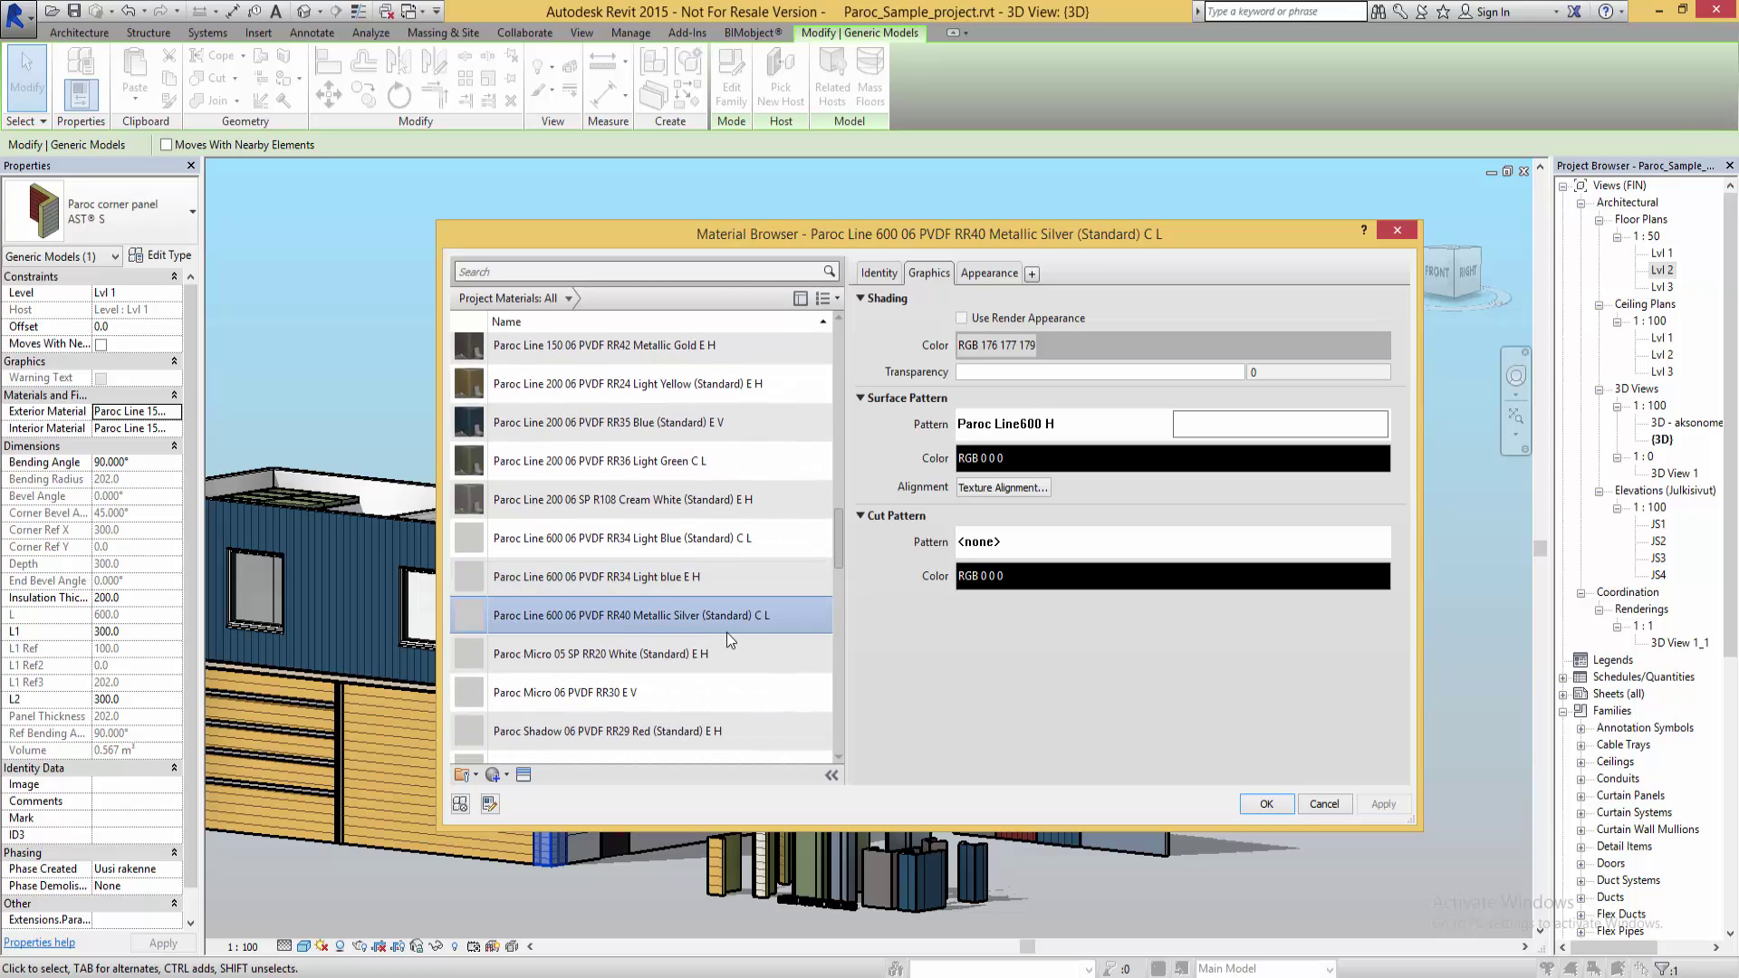
pyautogui.click(1267, 804)
pyautogui.click(916, 641)
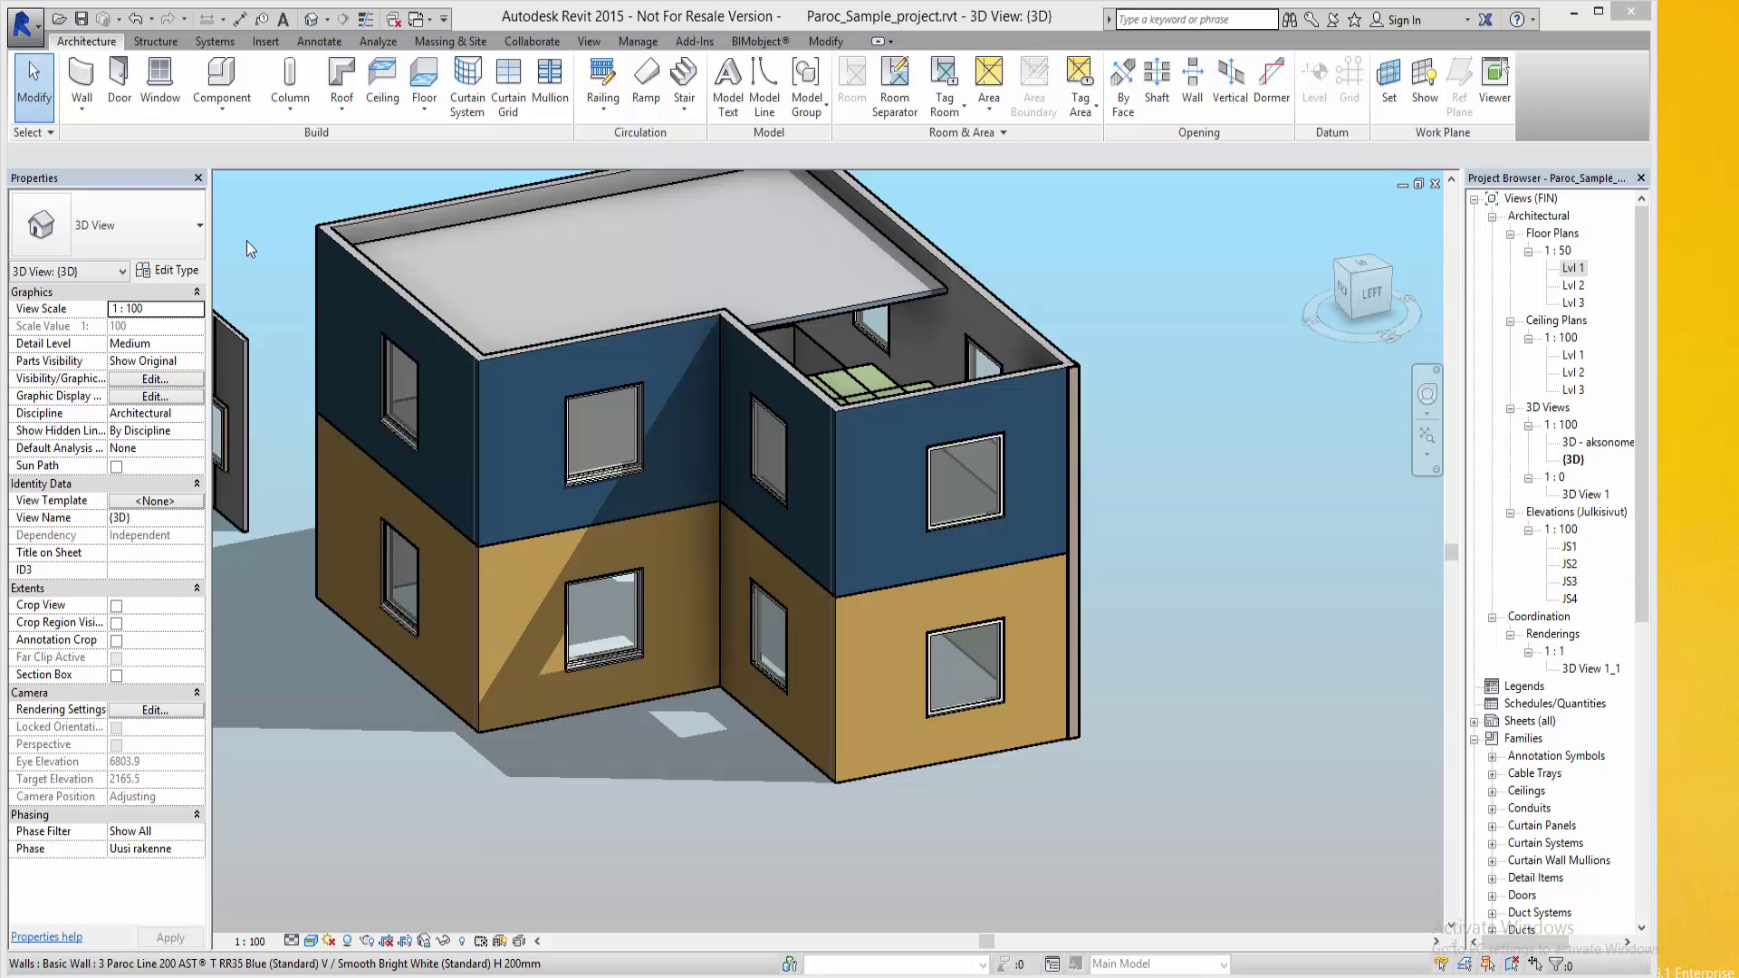
# Load Paroc LCA-24 outside corner flashing.rfa from the Flashings folder as a component
pyautogui.click(221, 80)
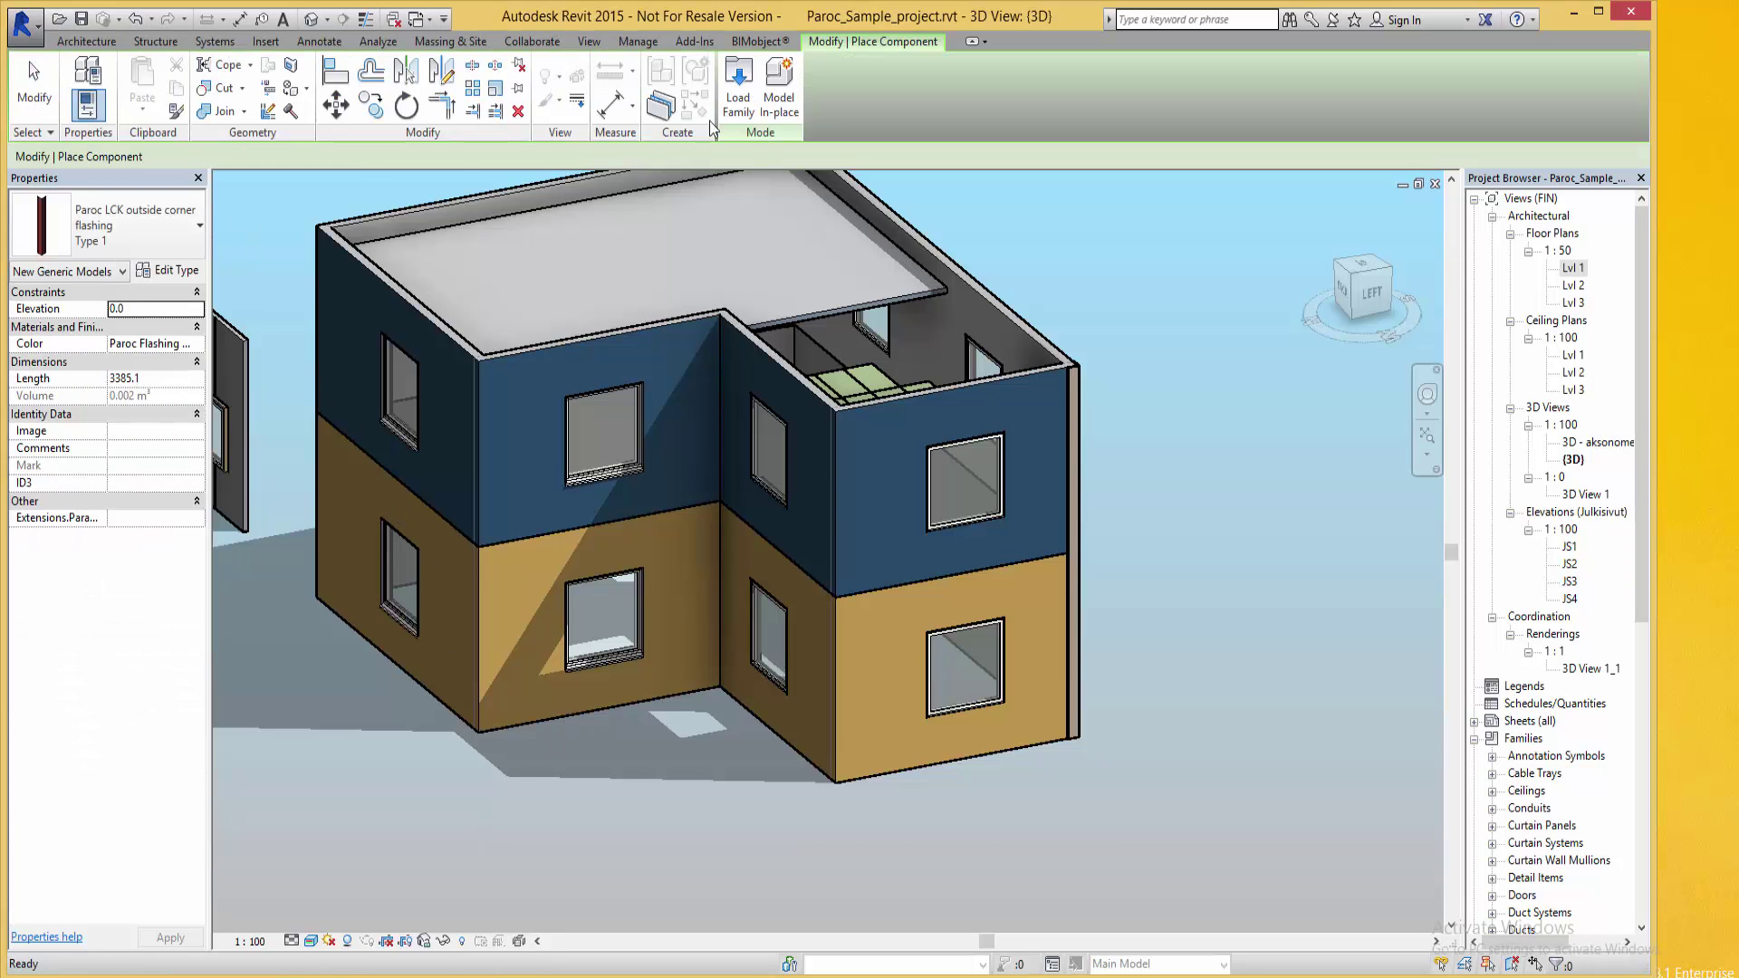
pyautogui.click(738, 83)
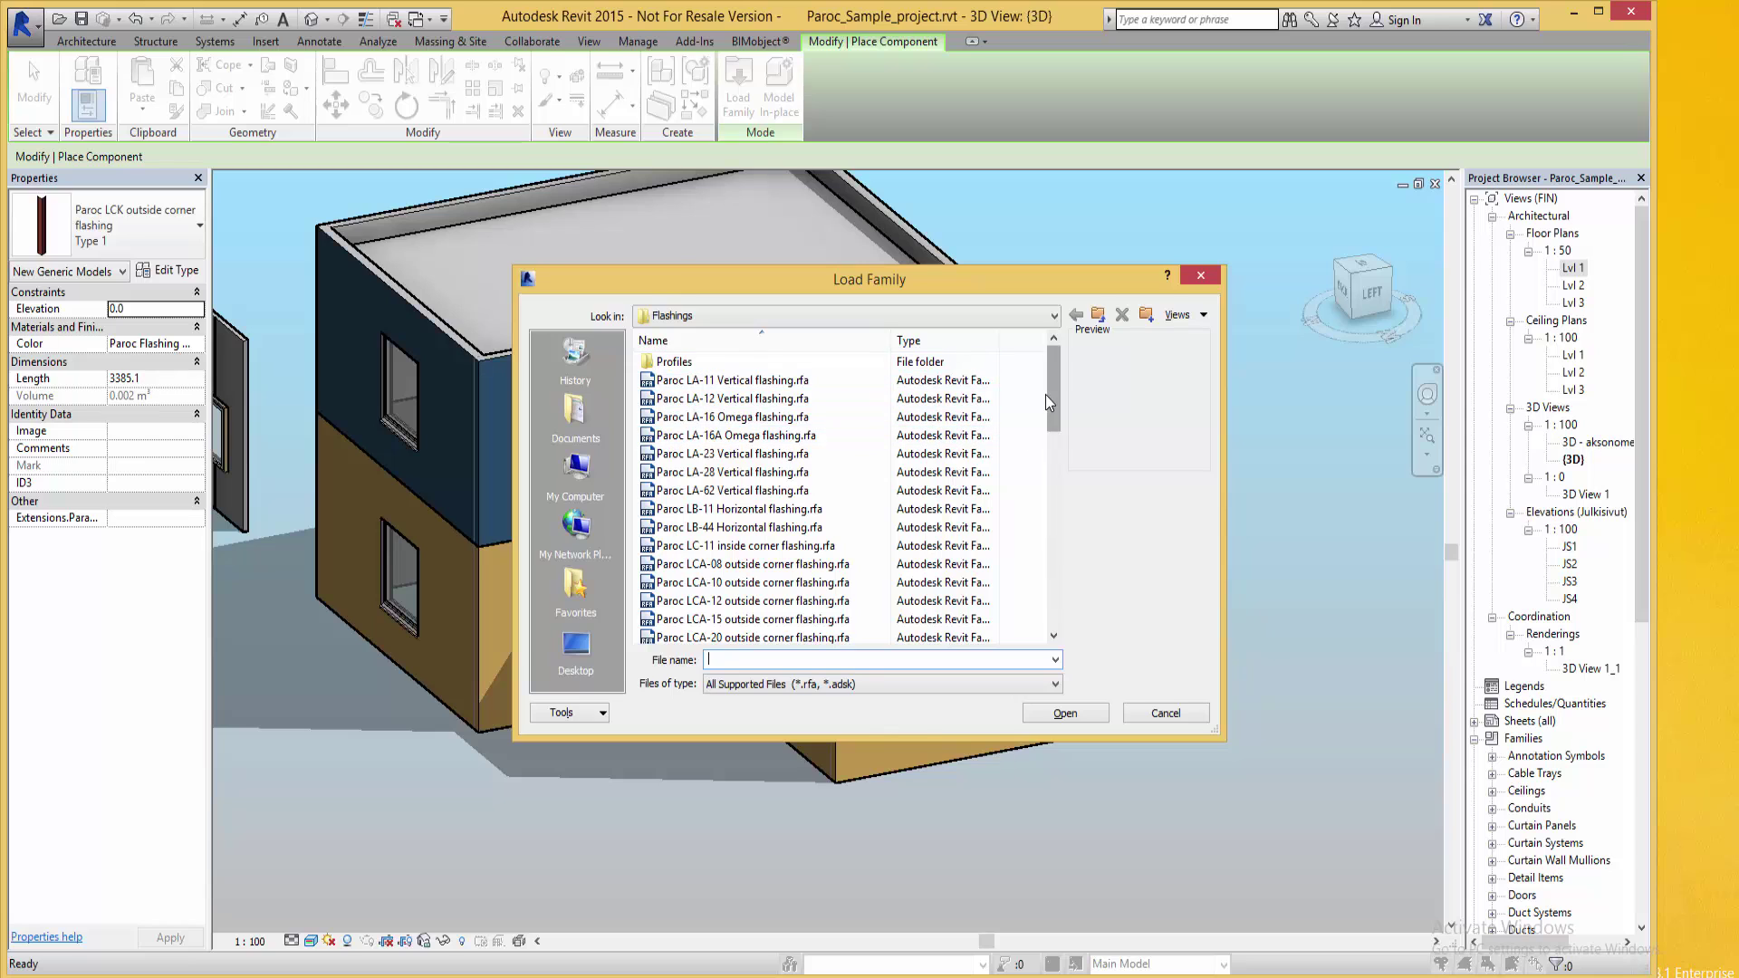
pyautogui.moveTo(1050, 381); pyautogui.dragTo(1052, 415)
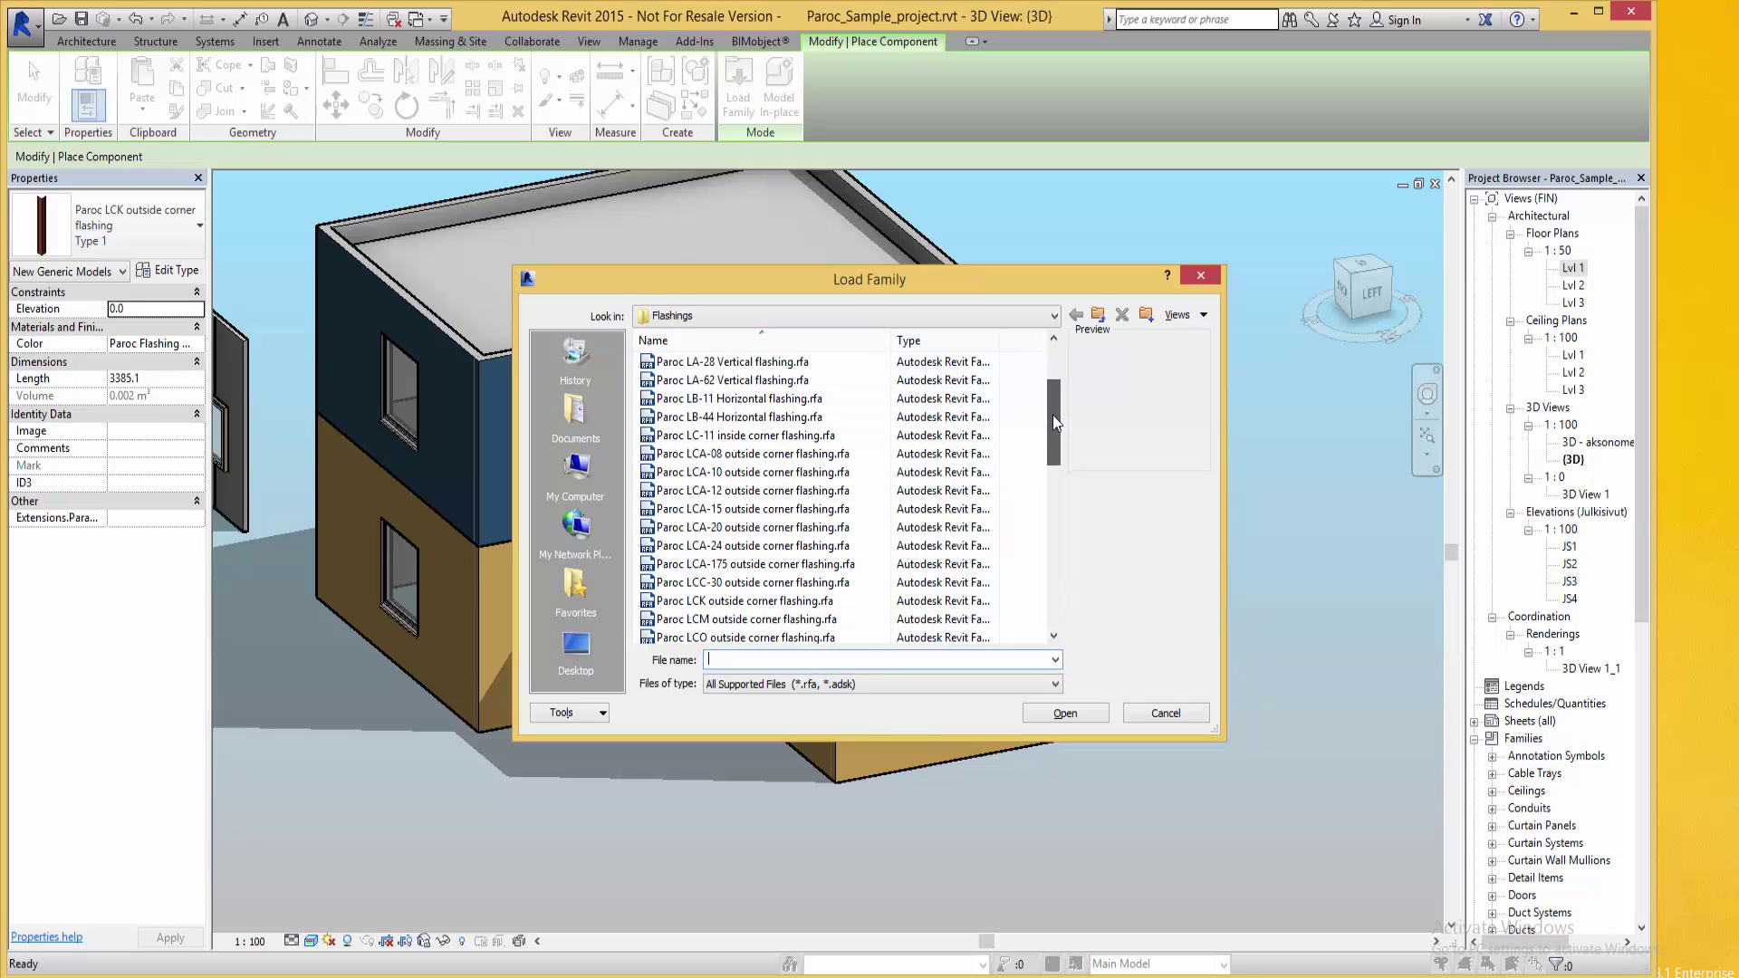
pyautogui.click(748, 564)
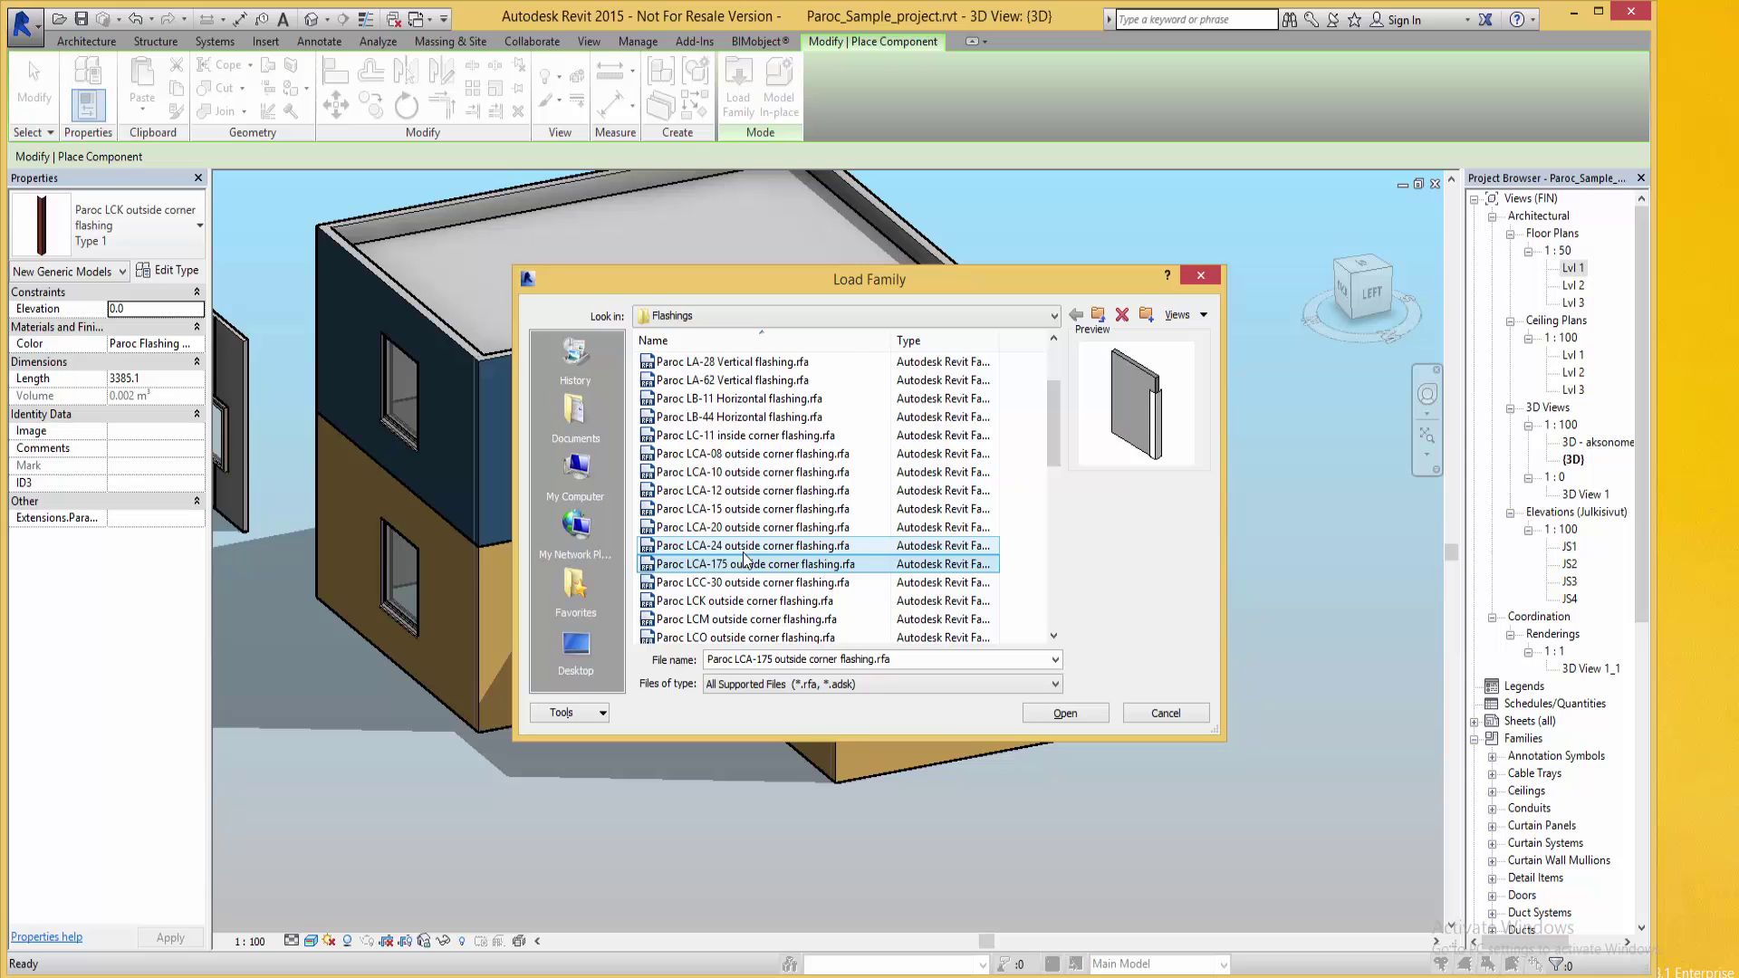
pyautogui.click(744, 545)
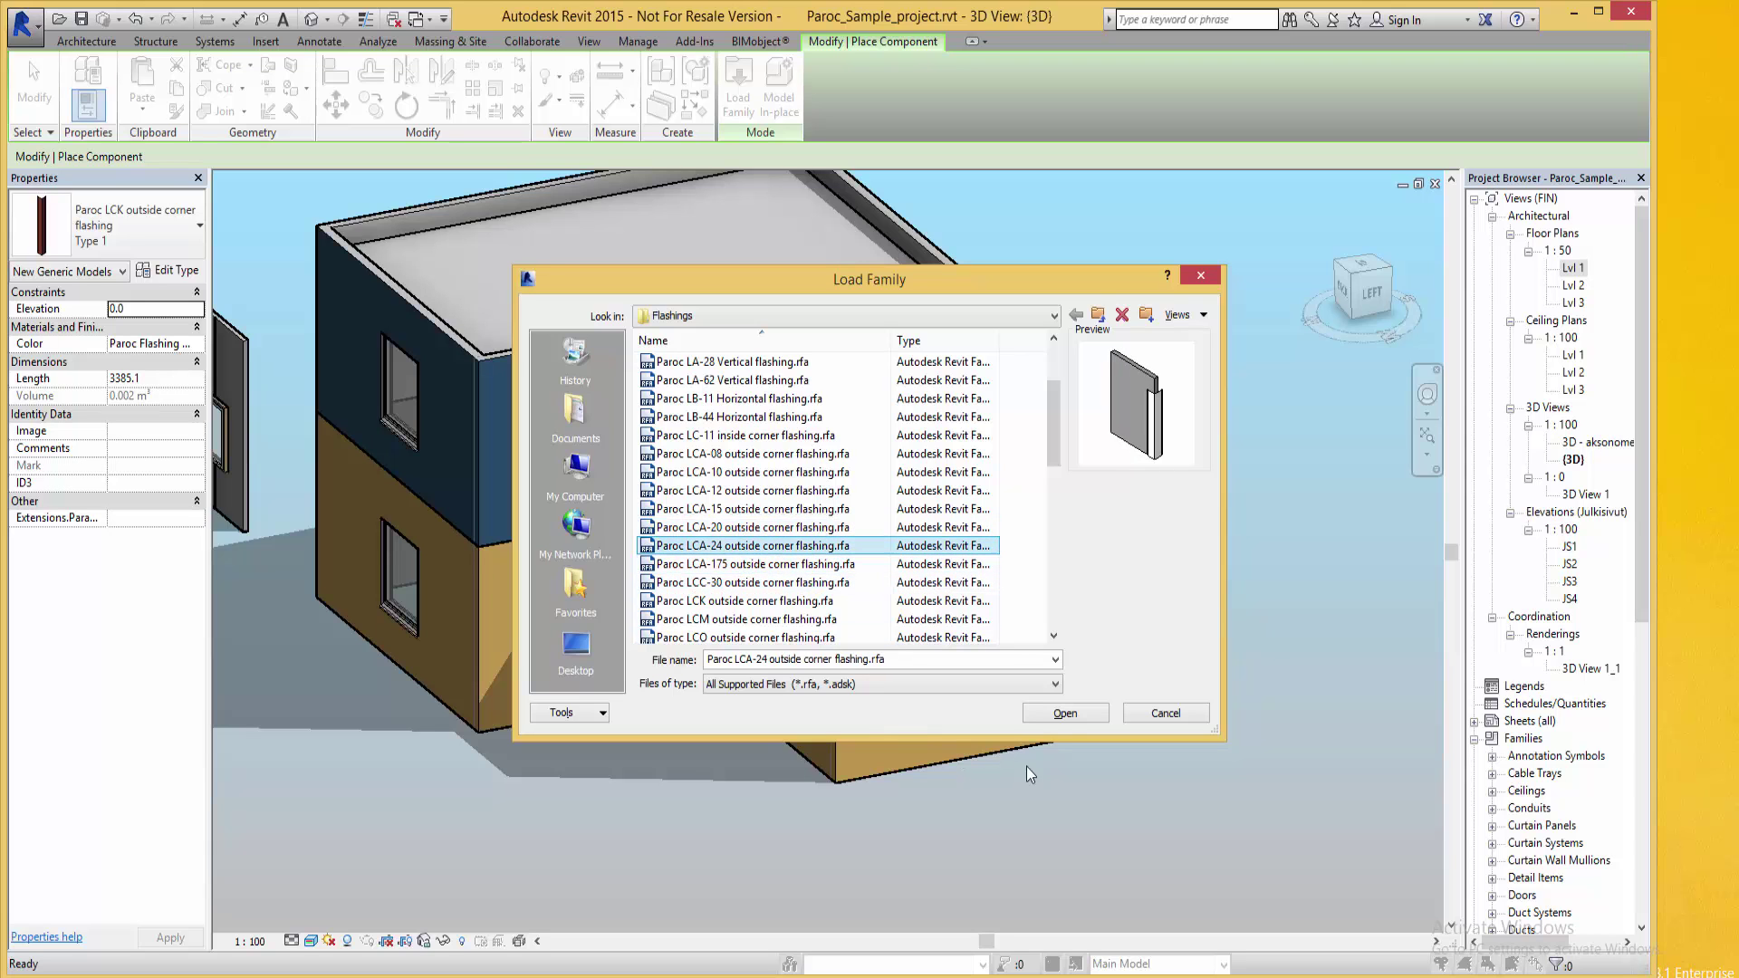
pyautogui.click(1064, 713)
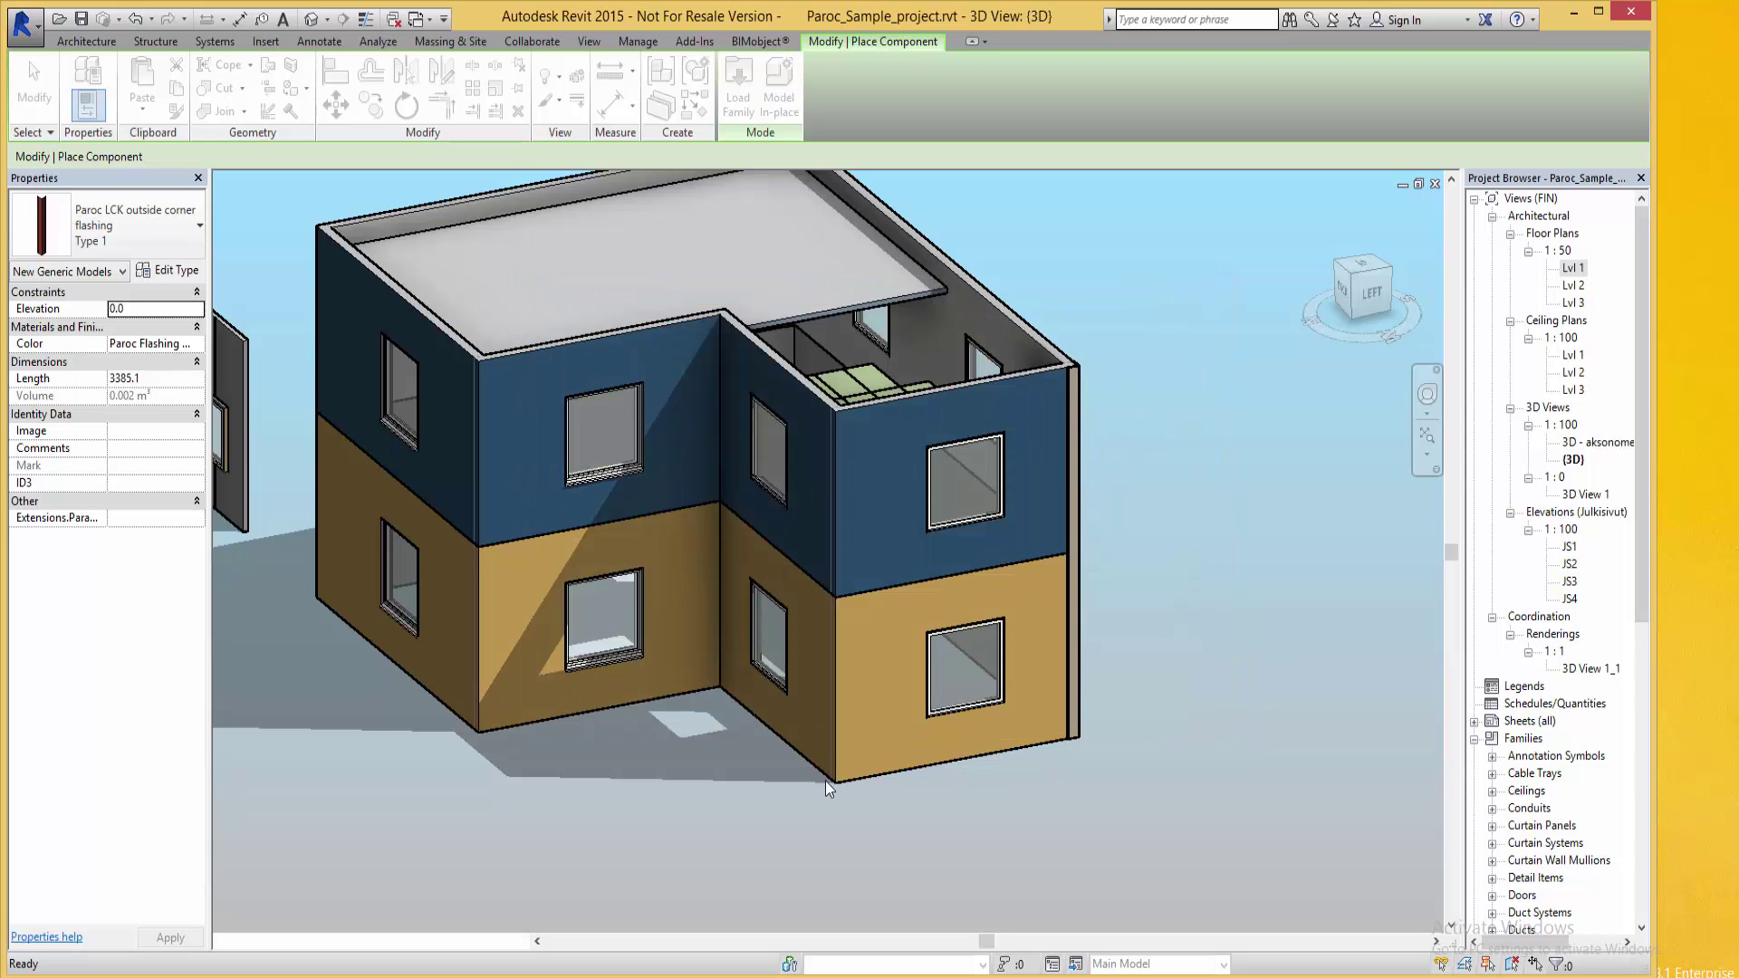
# In floor plan Lvl 1, place the Paroc LCA-24 flashing and move it onto the outer wall corner
pyautogui.doubleClick(1573, 270)
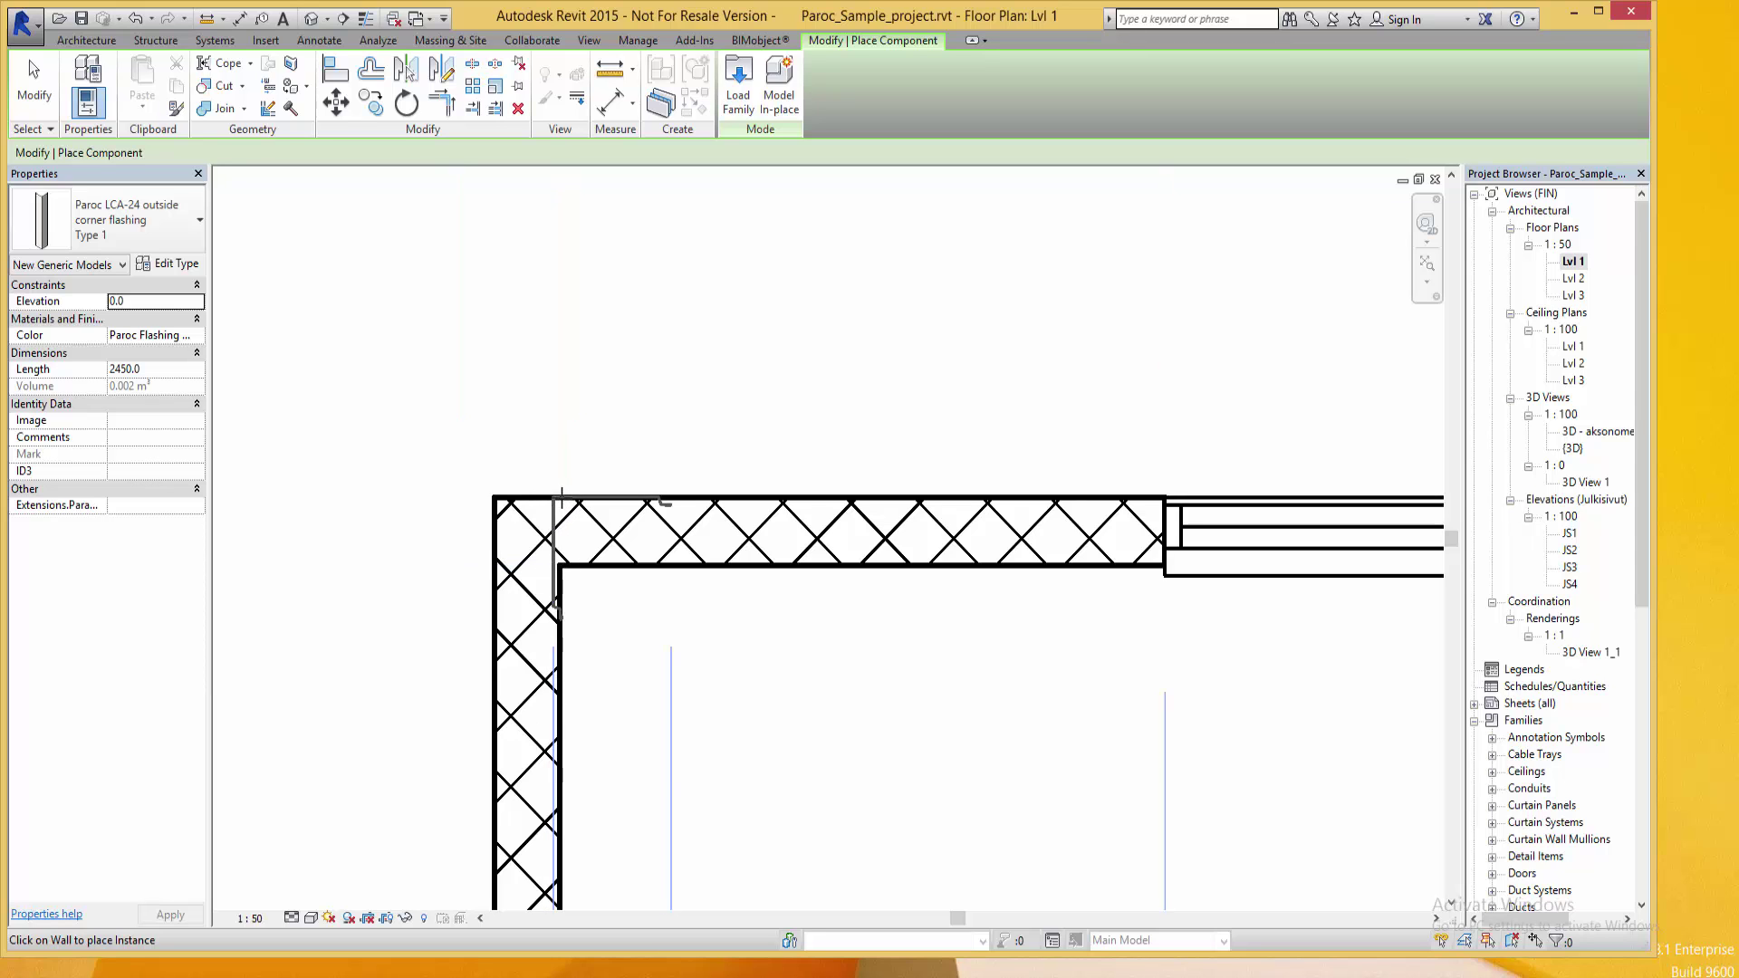
pyautogui.click(554, 492)
pyautogui.press('Escape')
pyautogui.press('Escape')
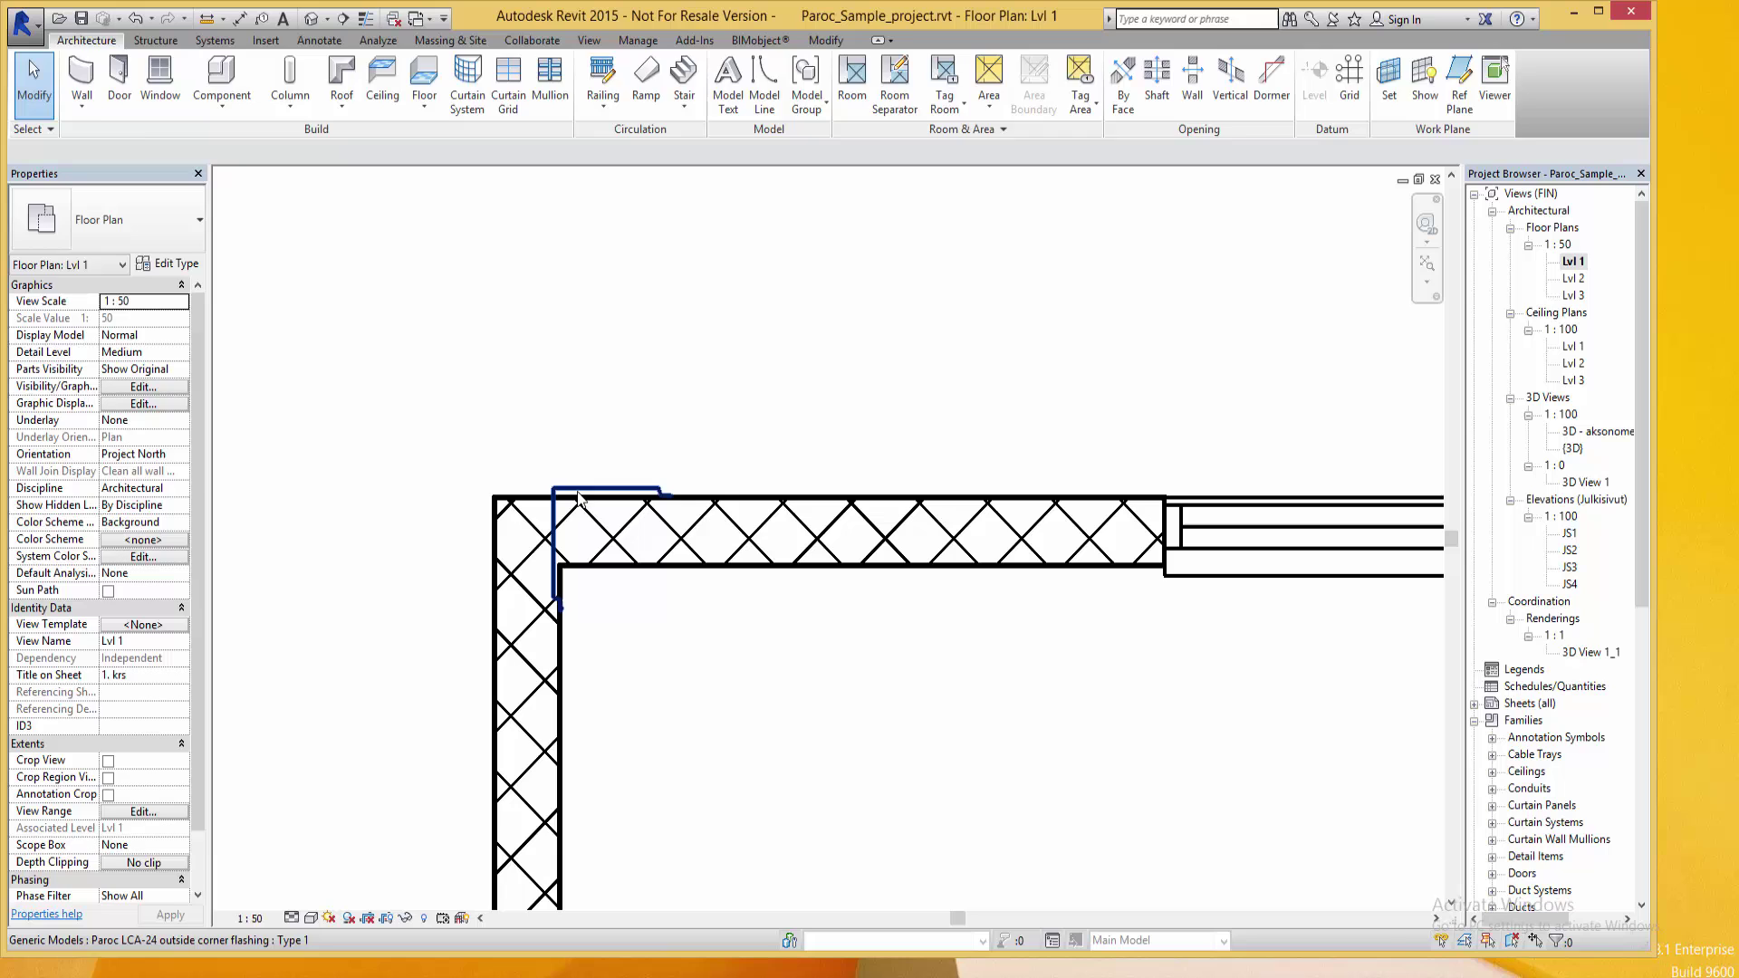
pyautogui.click(580, 490)
pyautogui.moveTo(580, 490); pyautogui.dragTo(508, 482)
pyautogui.press('Escape')
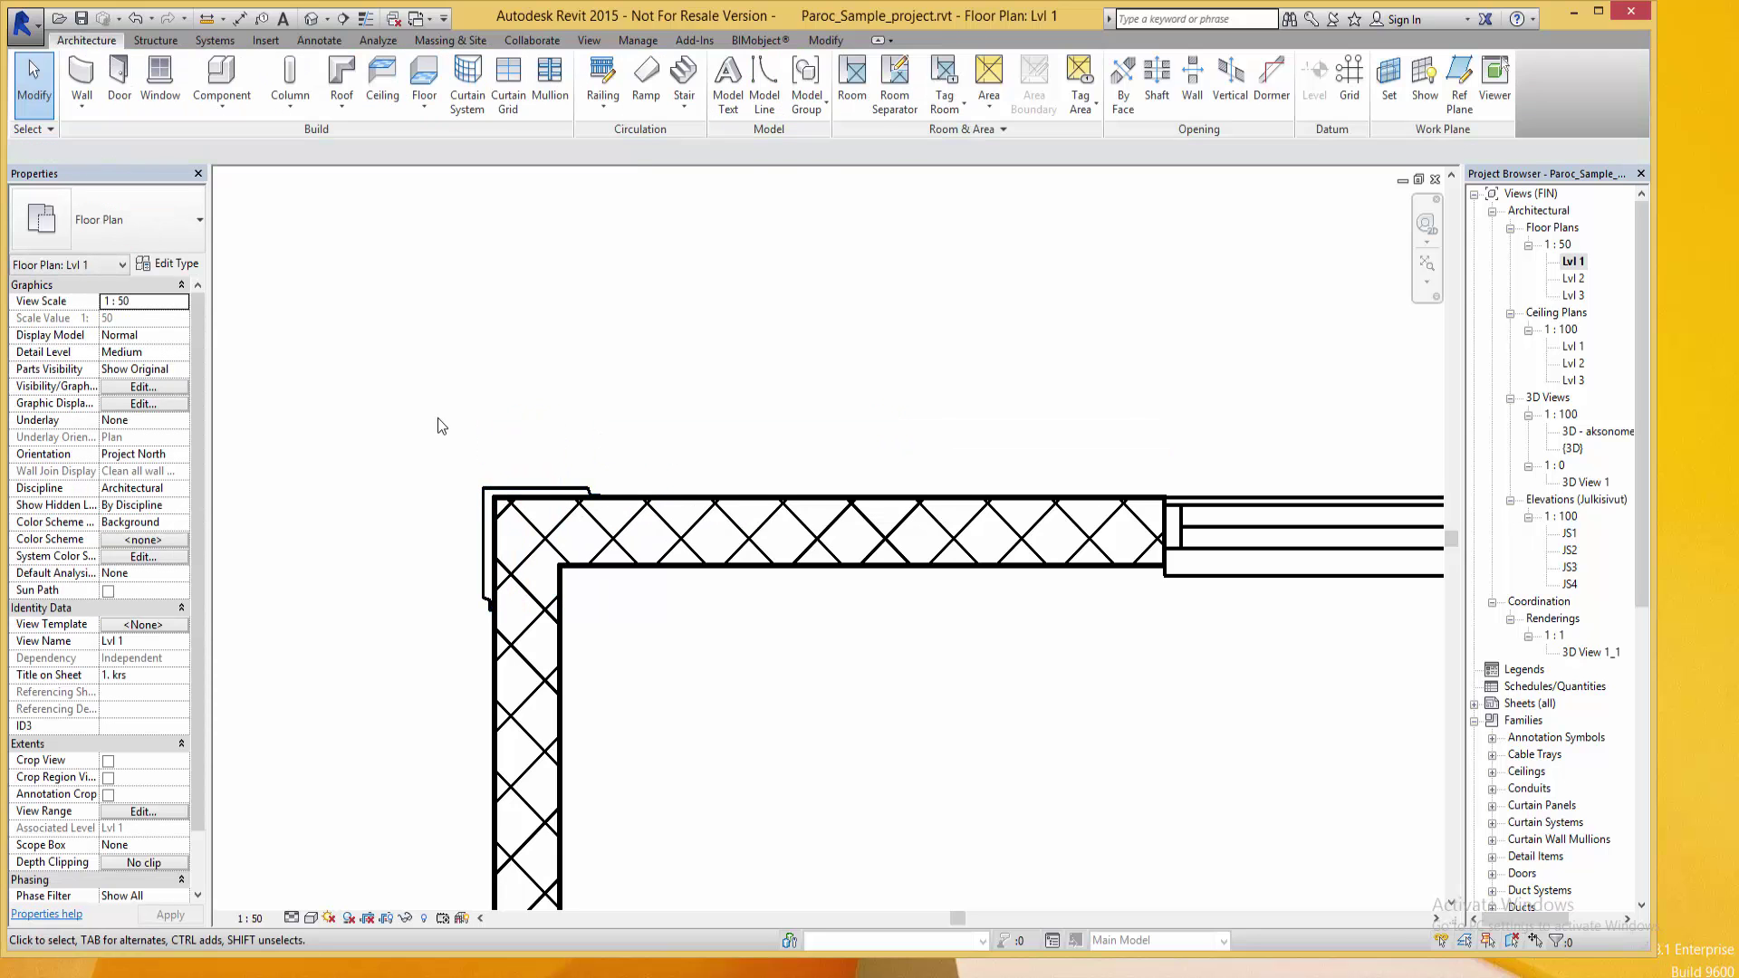
# Set the corner flashing's Length to 7000 and inspect it in the {3D} view
pyautogui.click(517, 486)
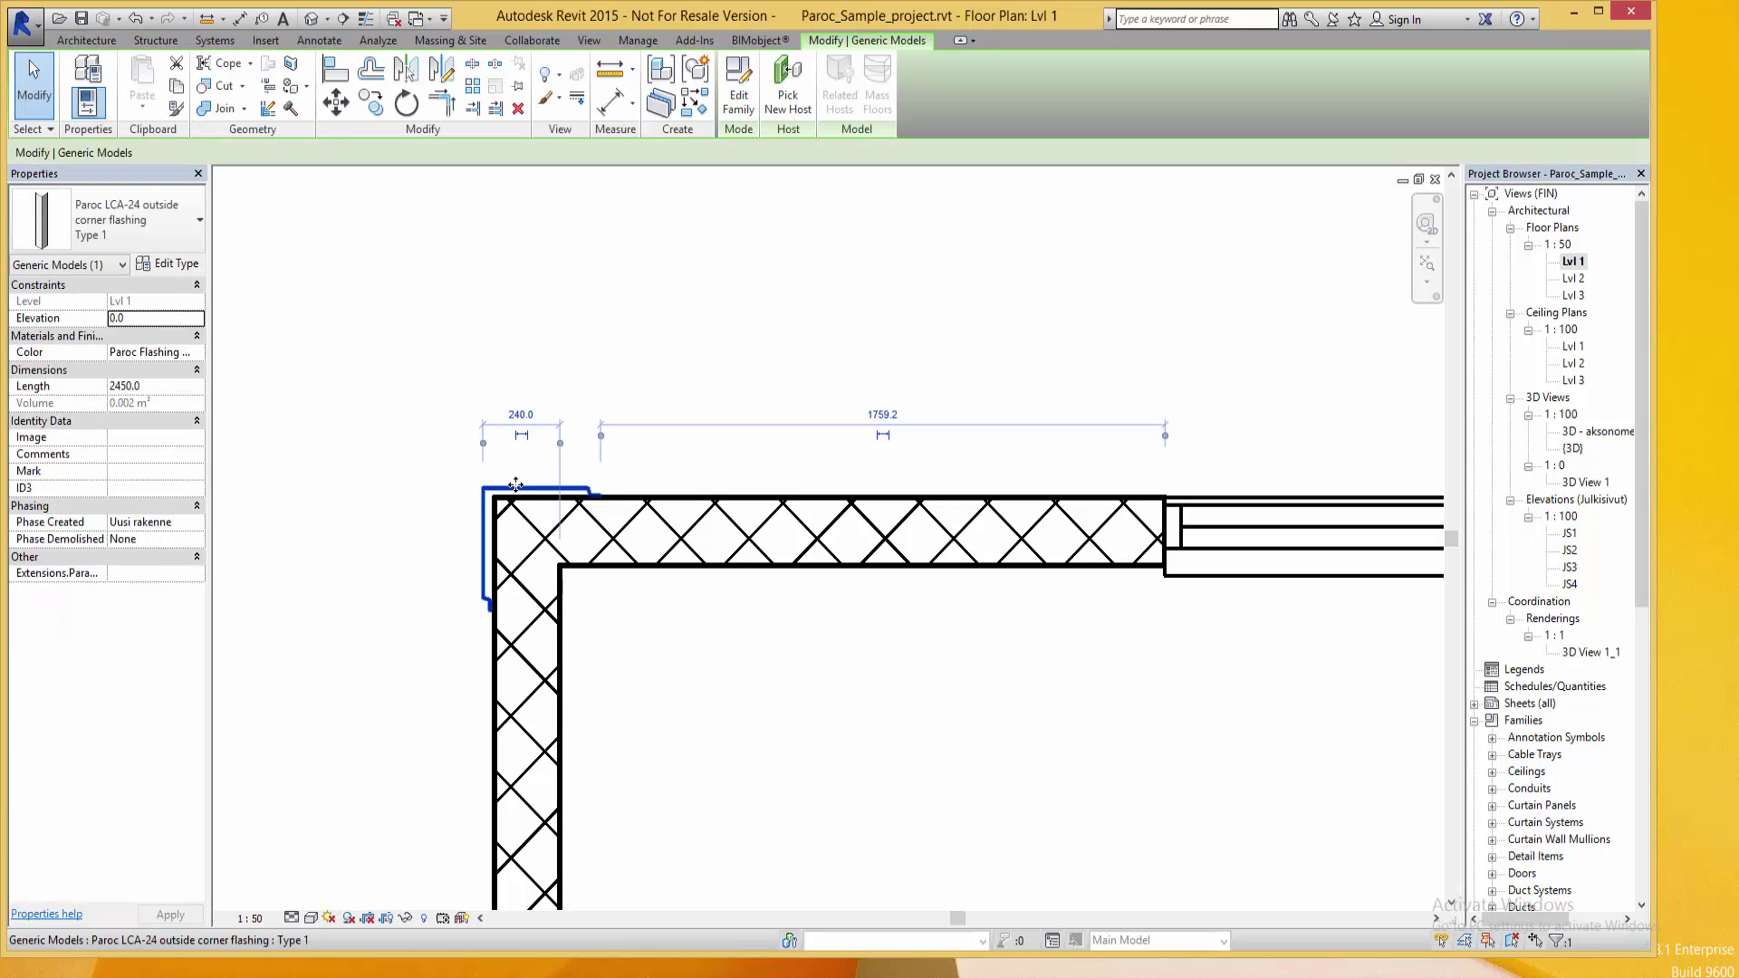
pyautogui.click(163, 389)
pyautogui.write('7000')
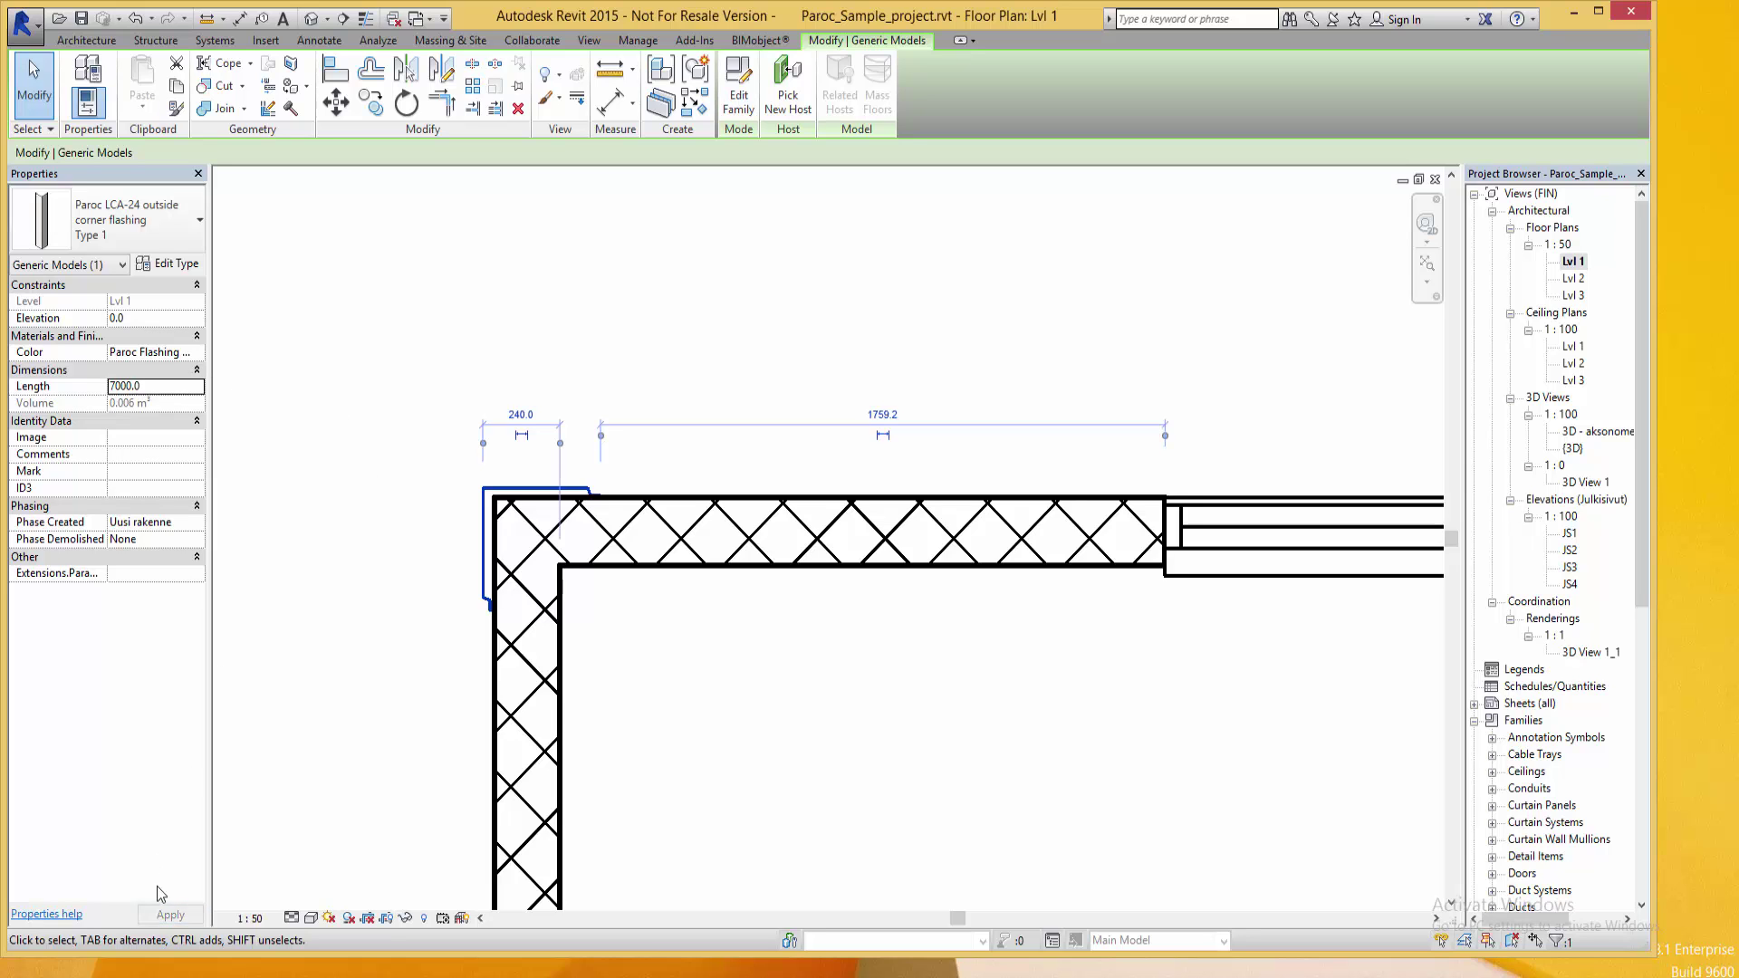
pyautogui.click(311, 18)
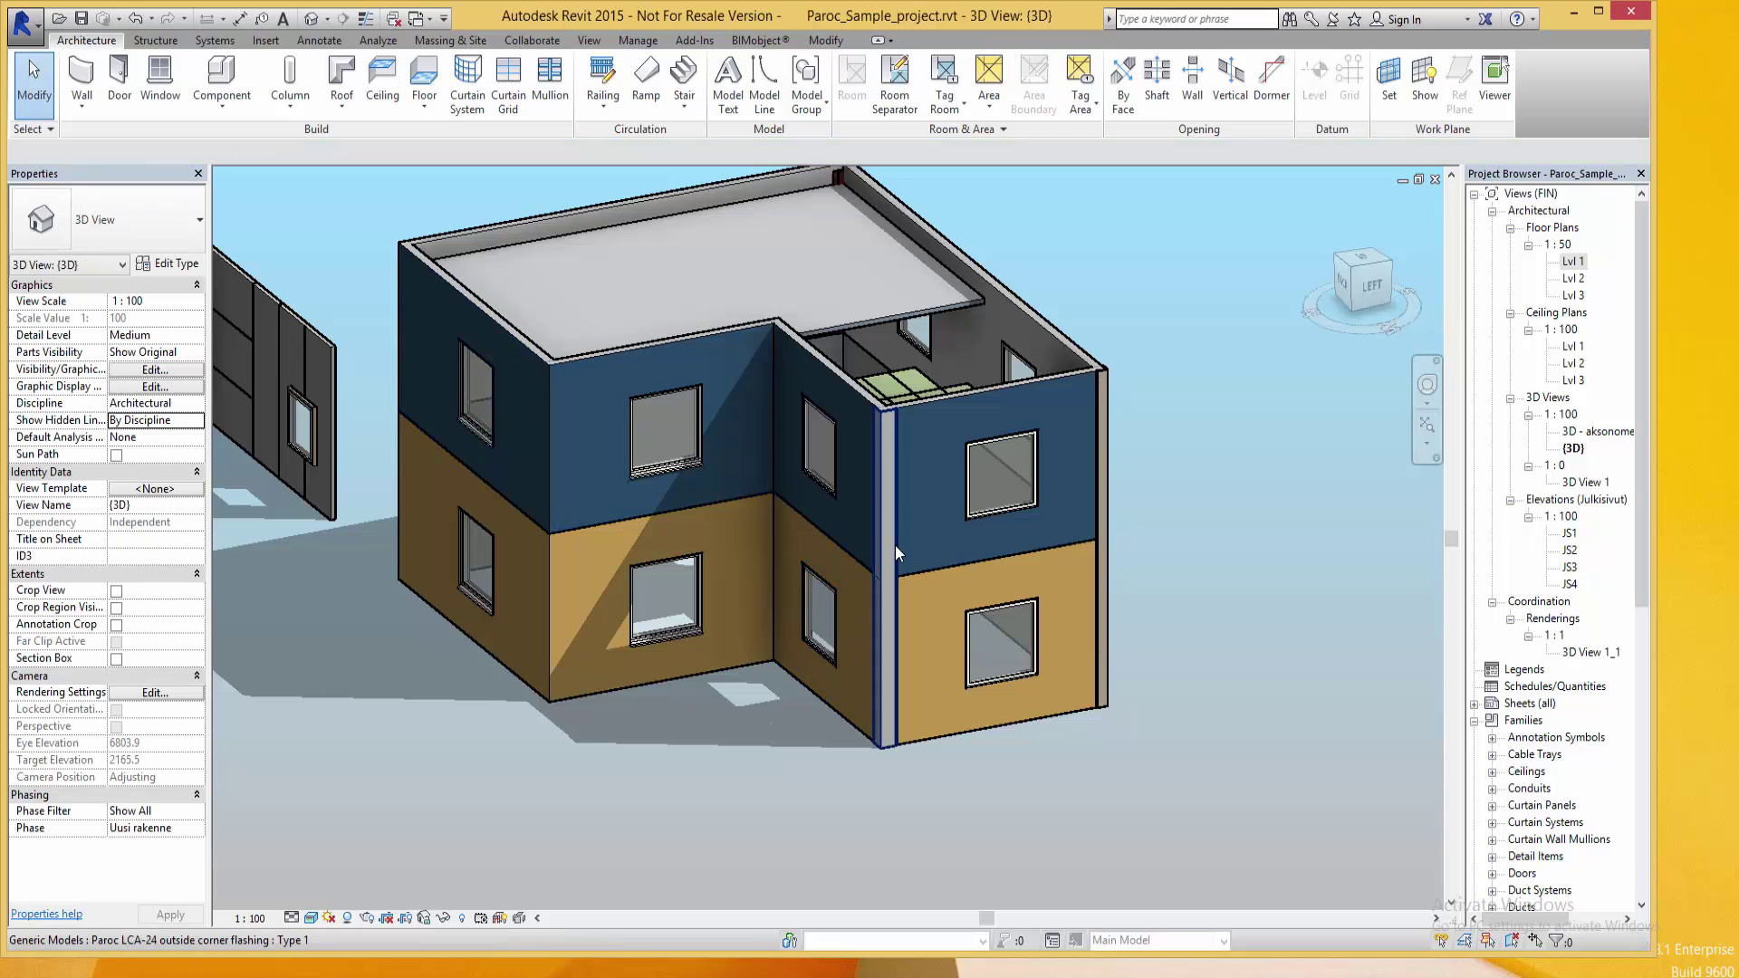
pyautogui.moveTo(894, 580)
pyautogui.keyDown('shift'); pyautogui.mouseDown(button='middle')
pyautogui.moveTo(896, 654)
pyautogui.moveTo(765, 846)
pyautogui.moveTo(790, 815)
pyautogui.mouseUp(button='middle'); pyautogui.keyUp('shift')
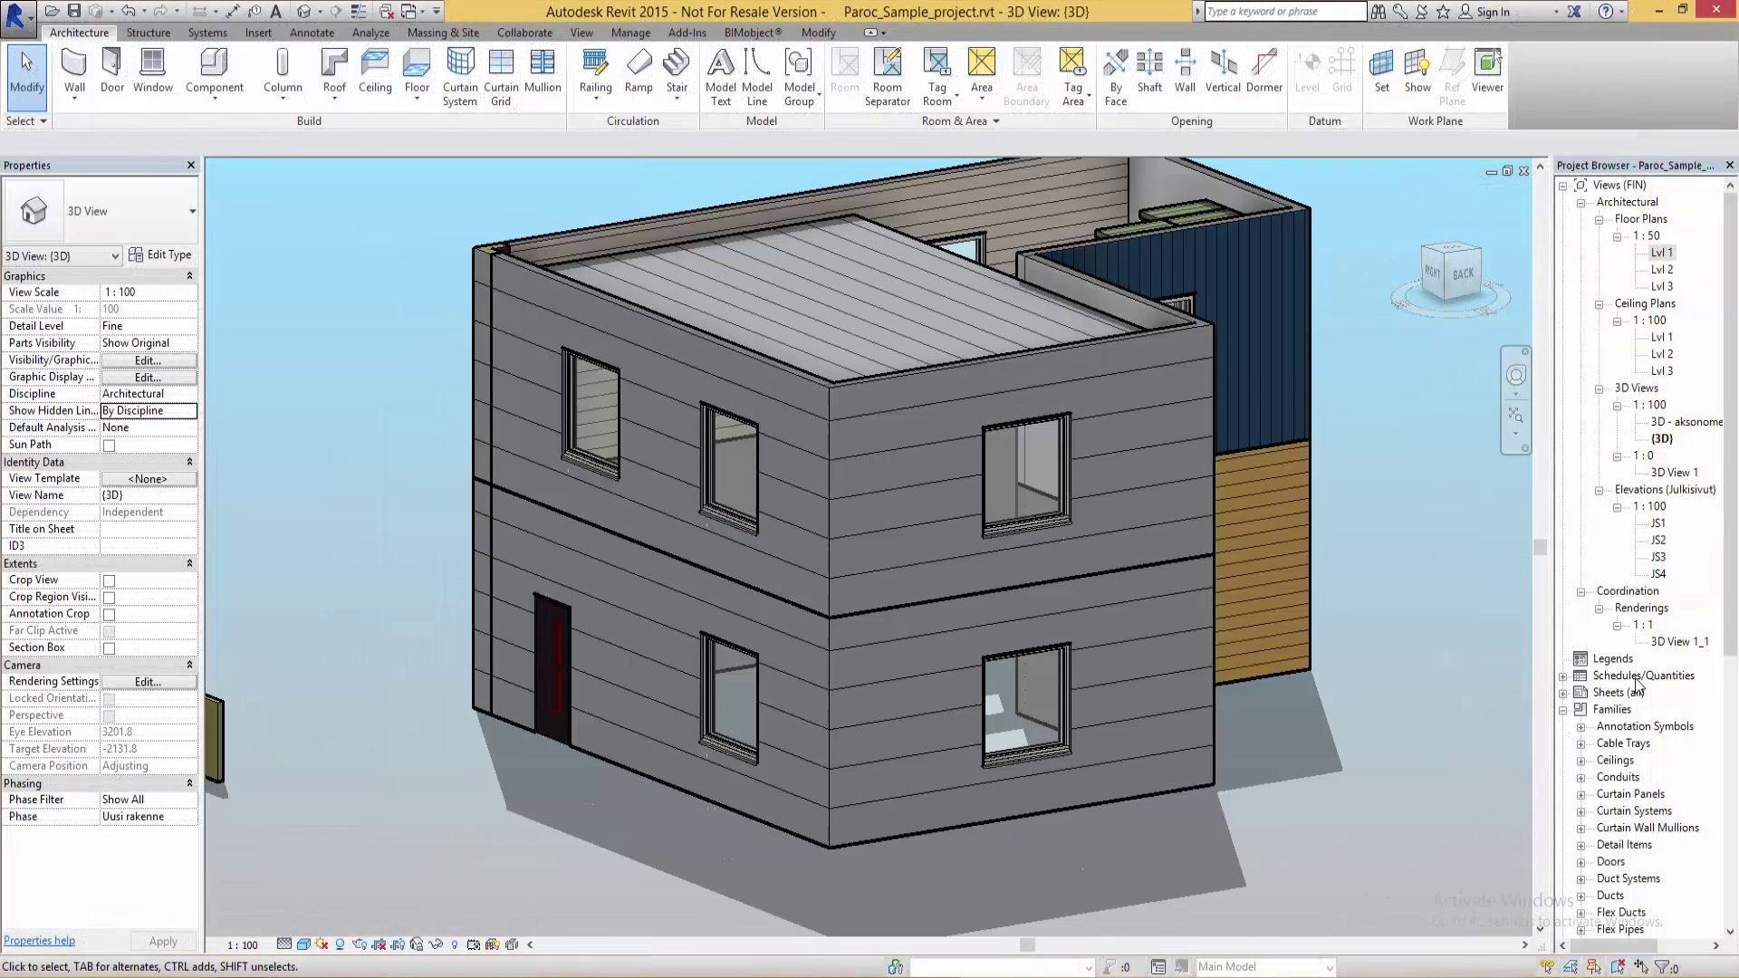
# Create a new Walls schedule from Schedules/Quantities with every available wall field added
pyautogui.rightClick(1636, 677)
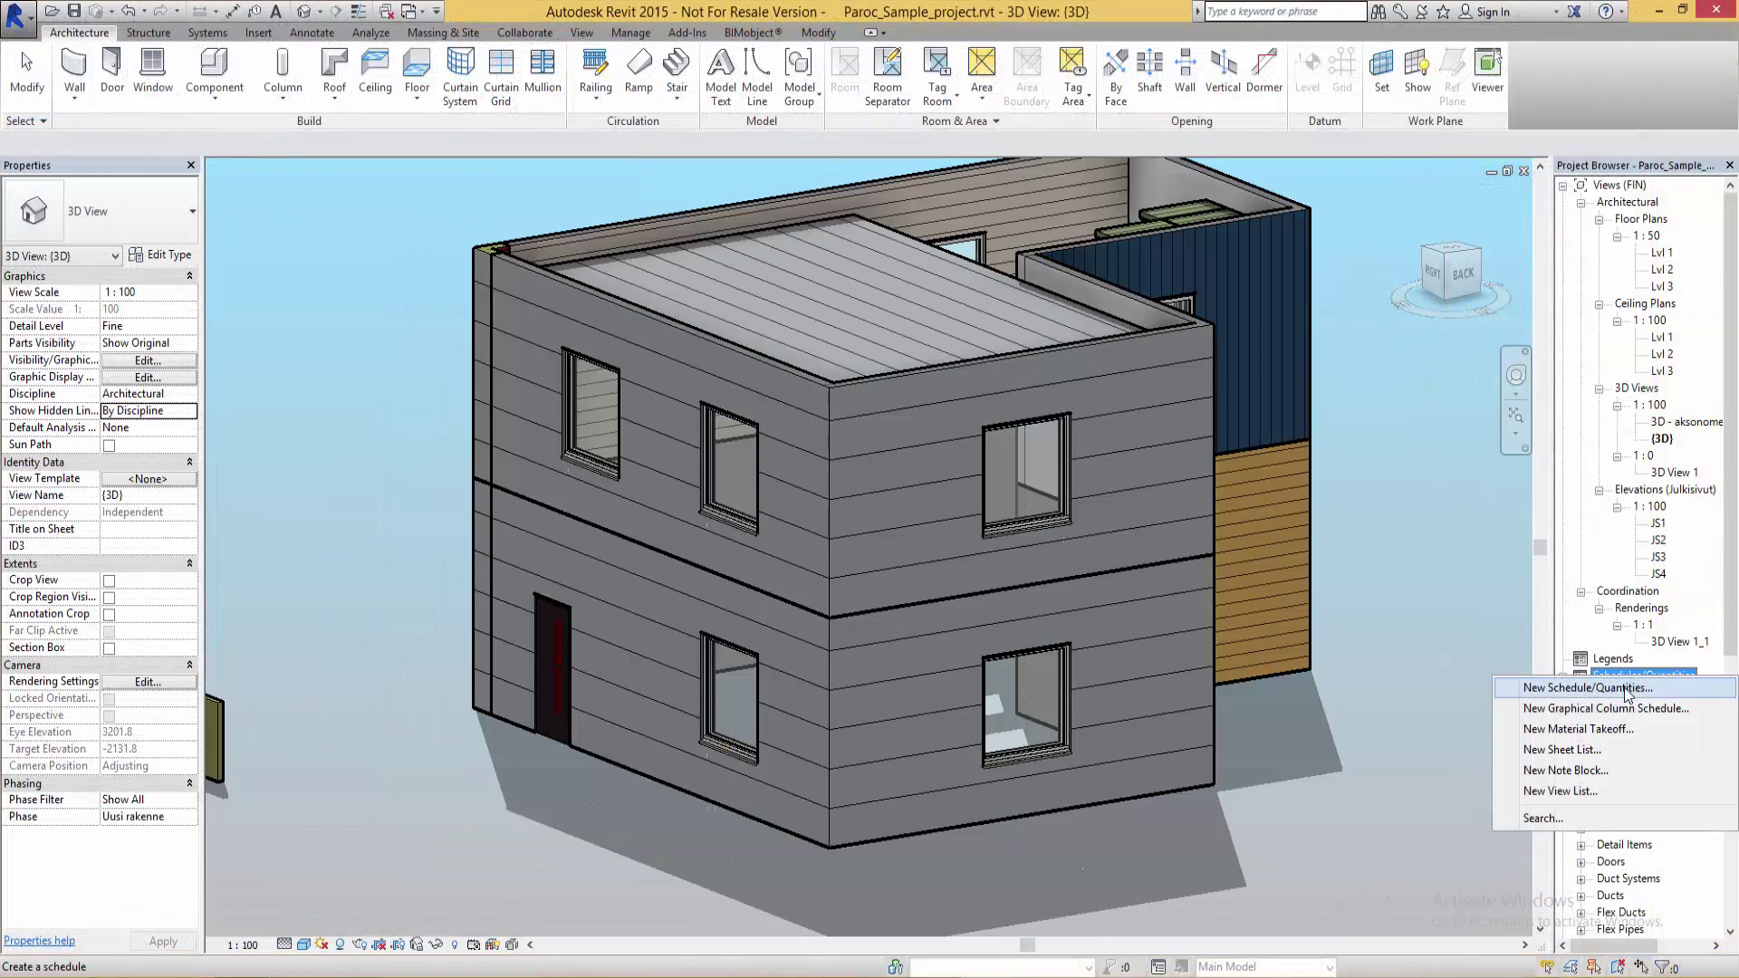
pyautogui.click(1626, 689)
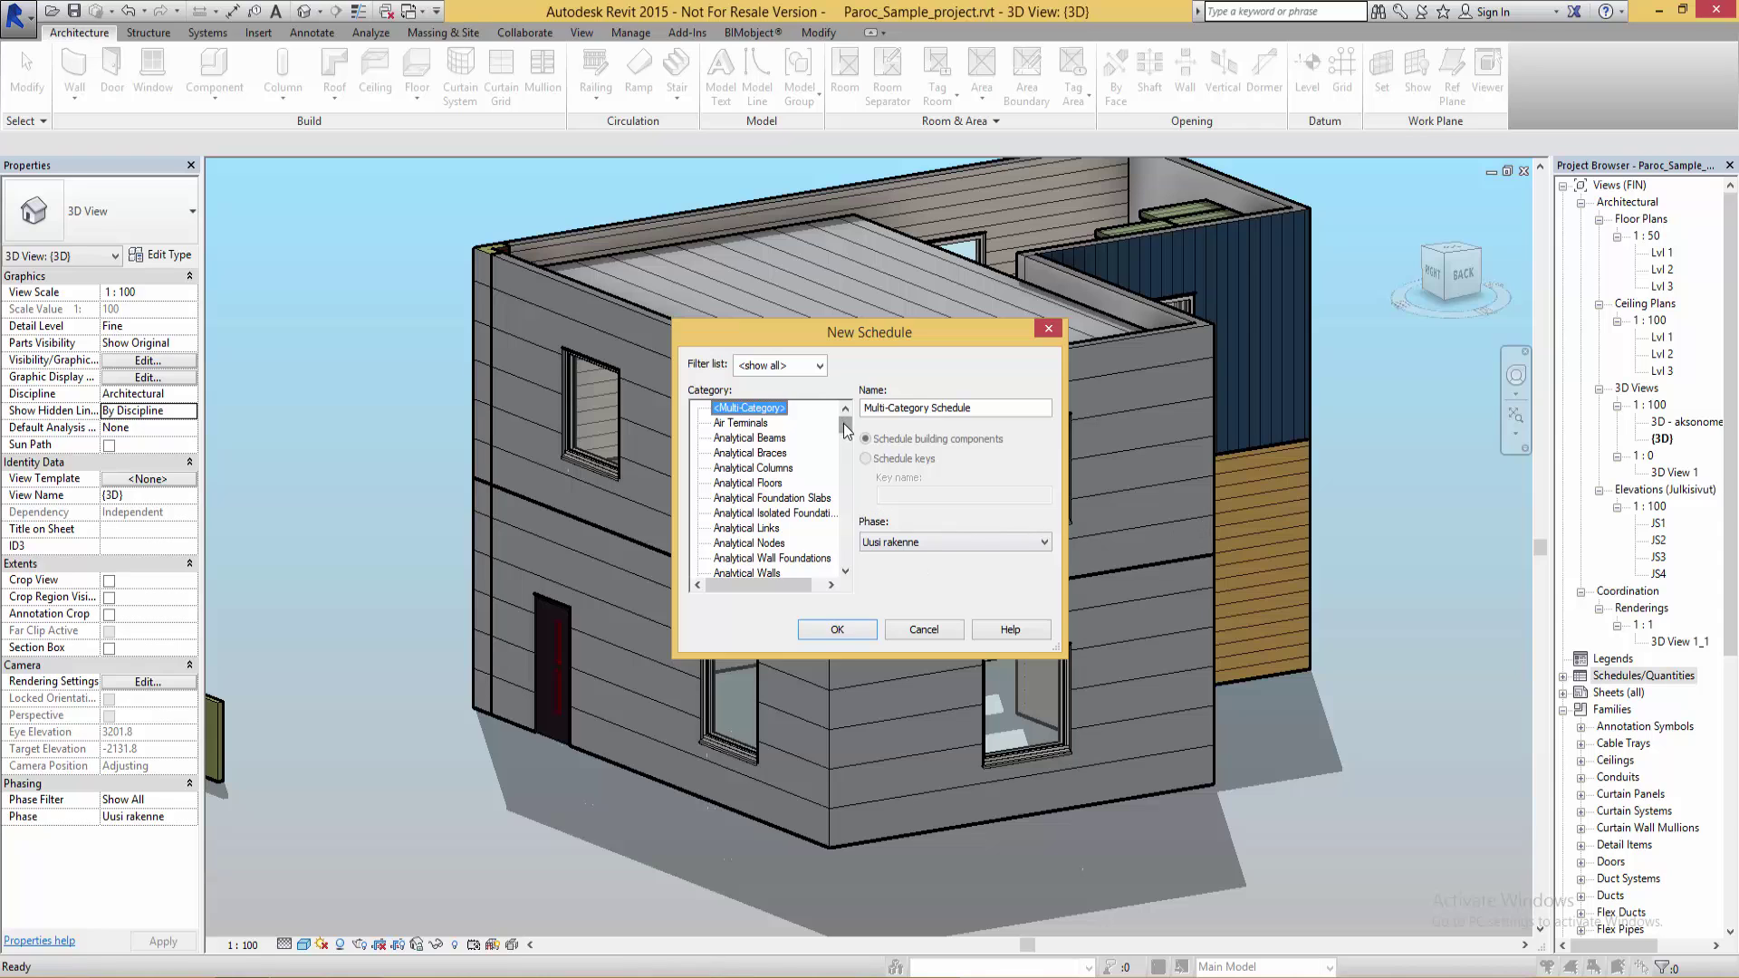
pyautogui.moveTo(846, 430); pyautogui.dragTo(845, 554)
pyautogui.click(725, 542)
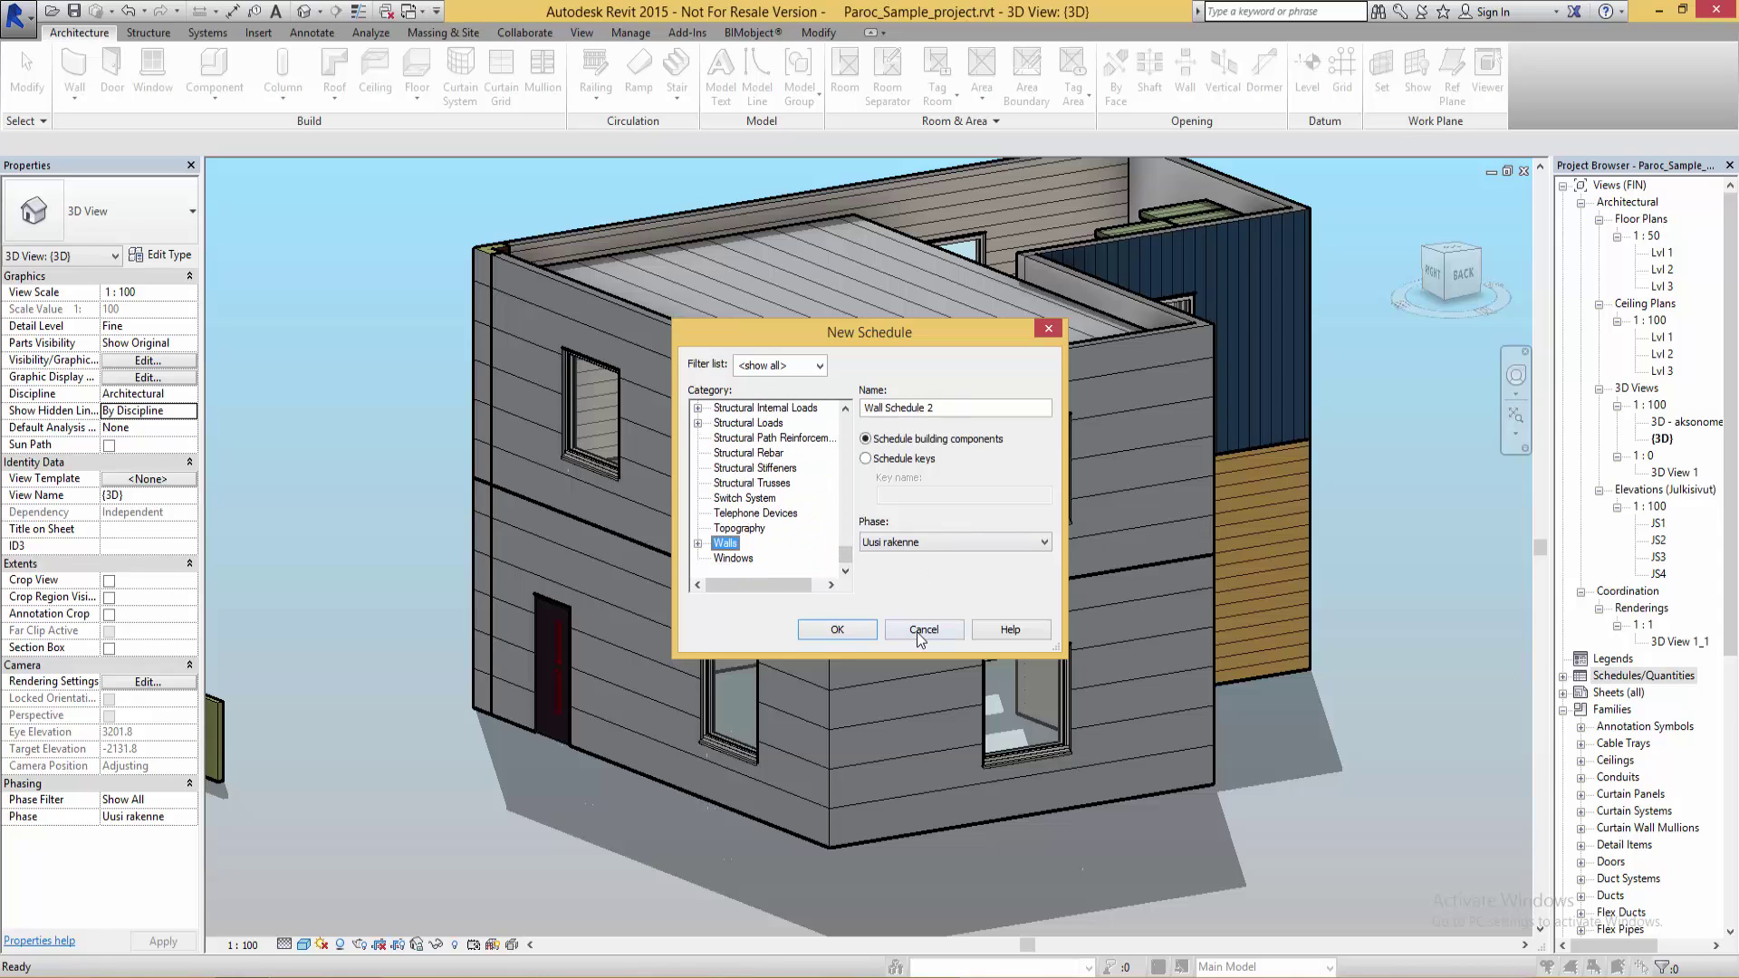
pyautogui.click(837, 629)
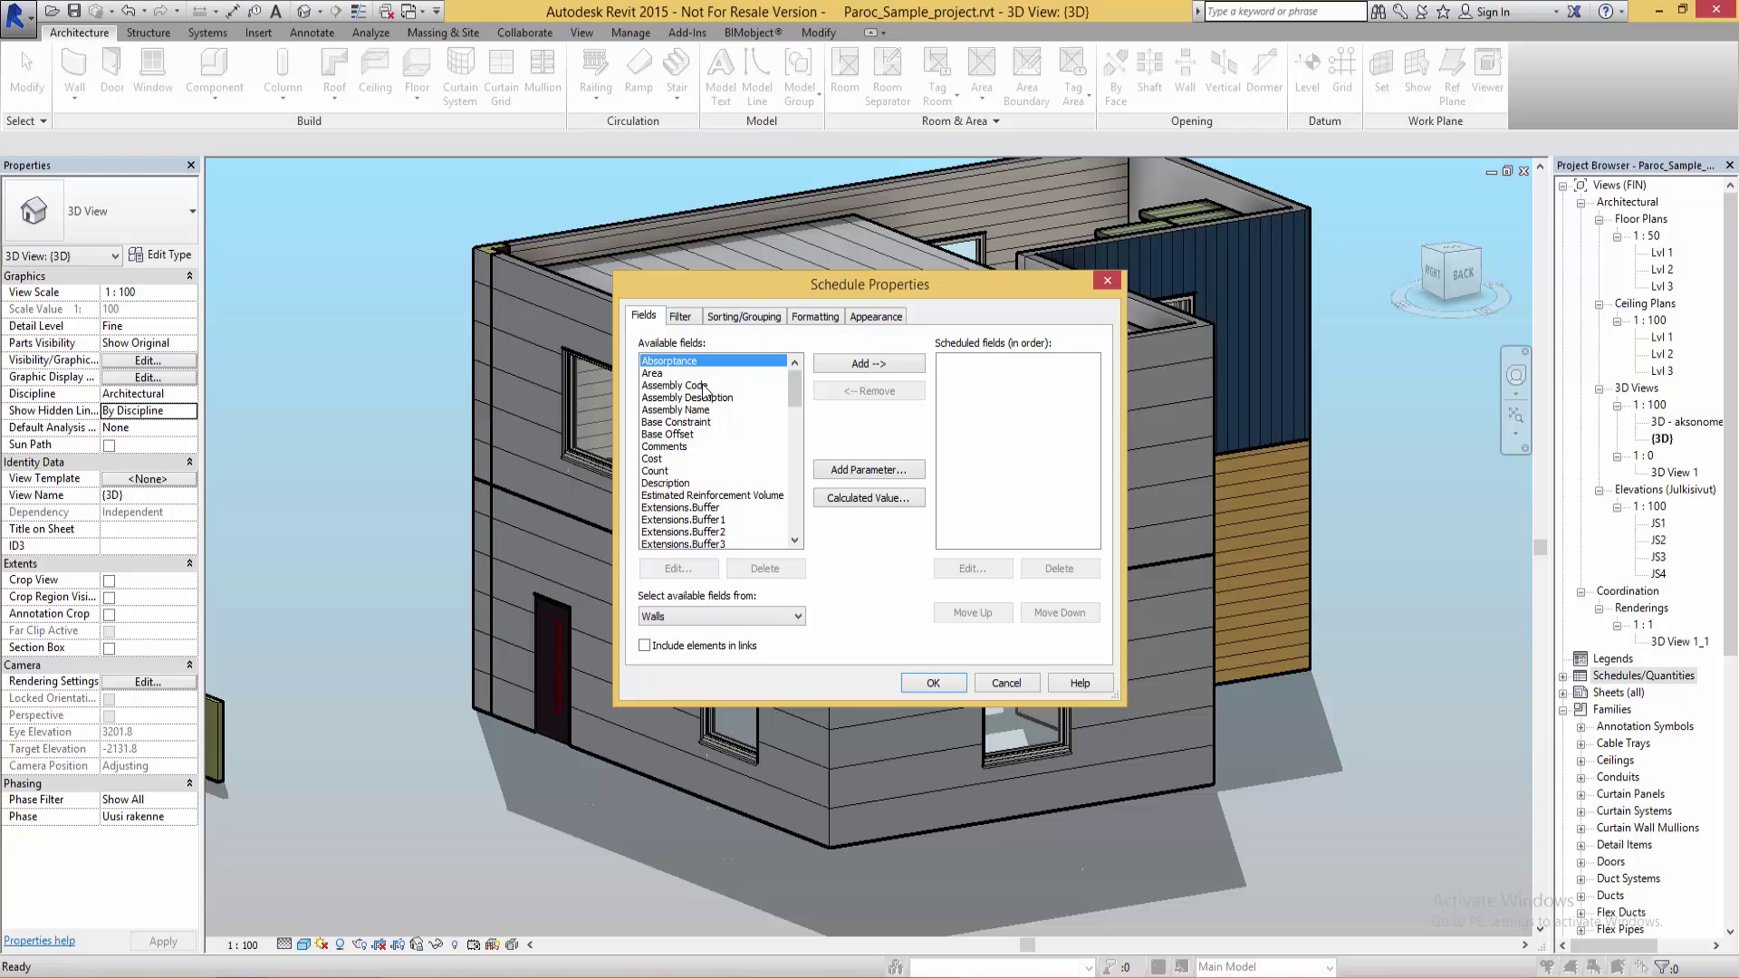
pyautogui.moveTo(689, 373); pyautogui.dragTo(758, 647)
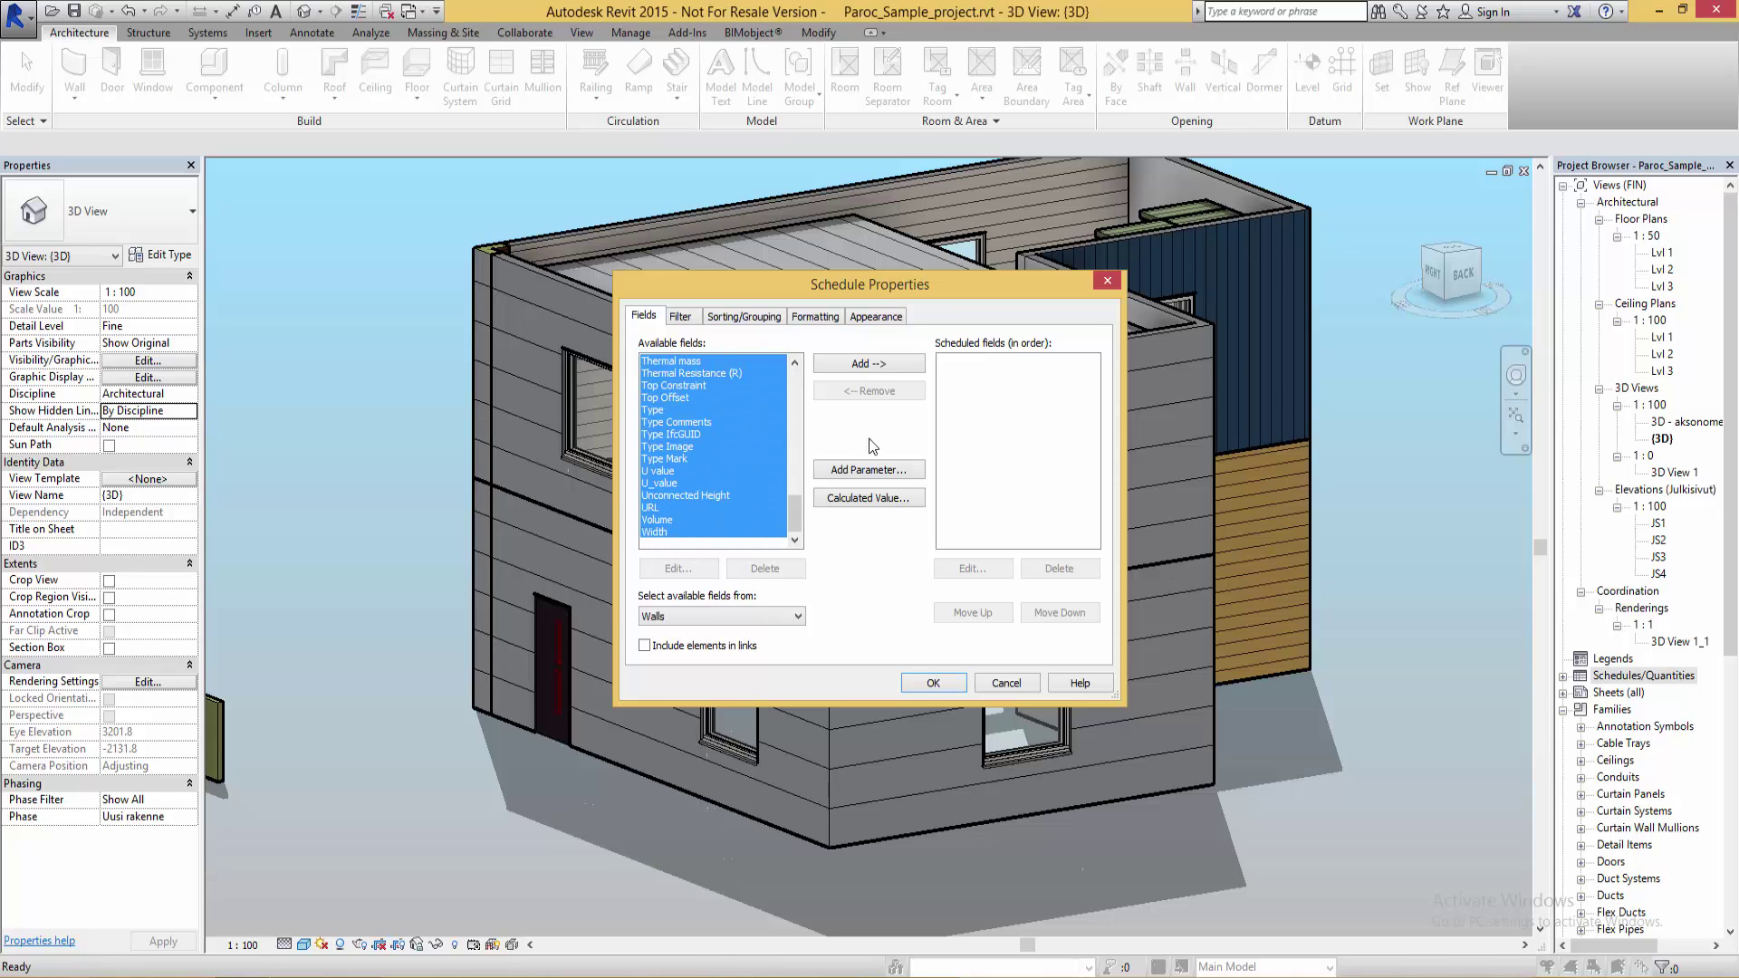
pyautogui.click(871, 365)
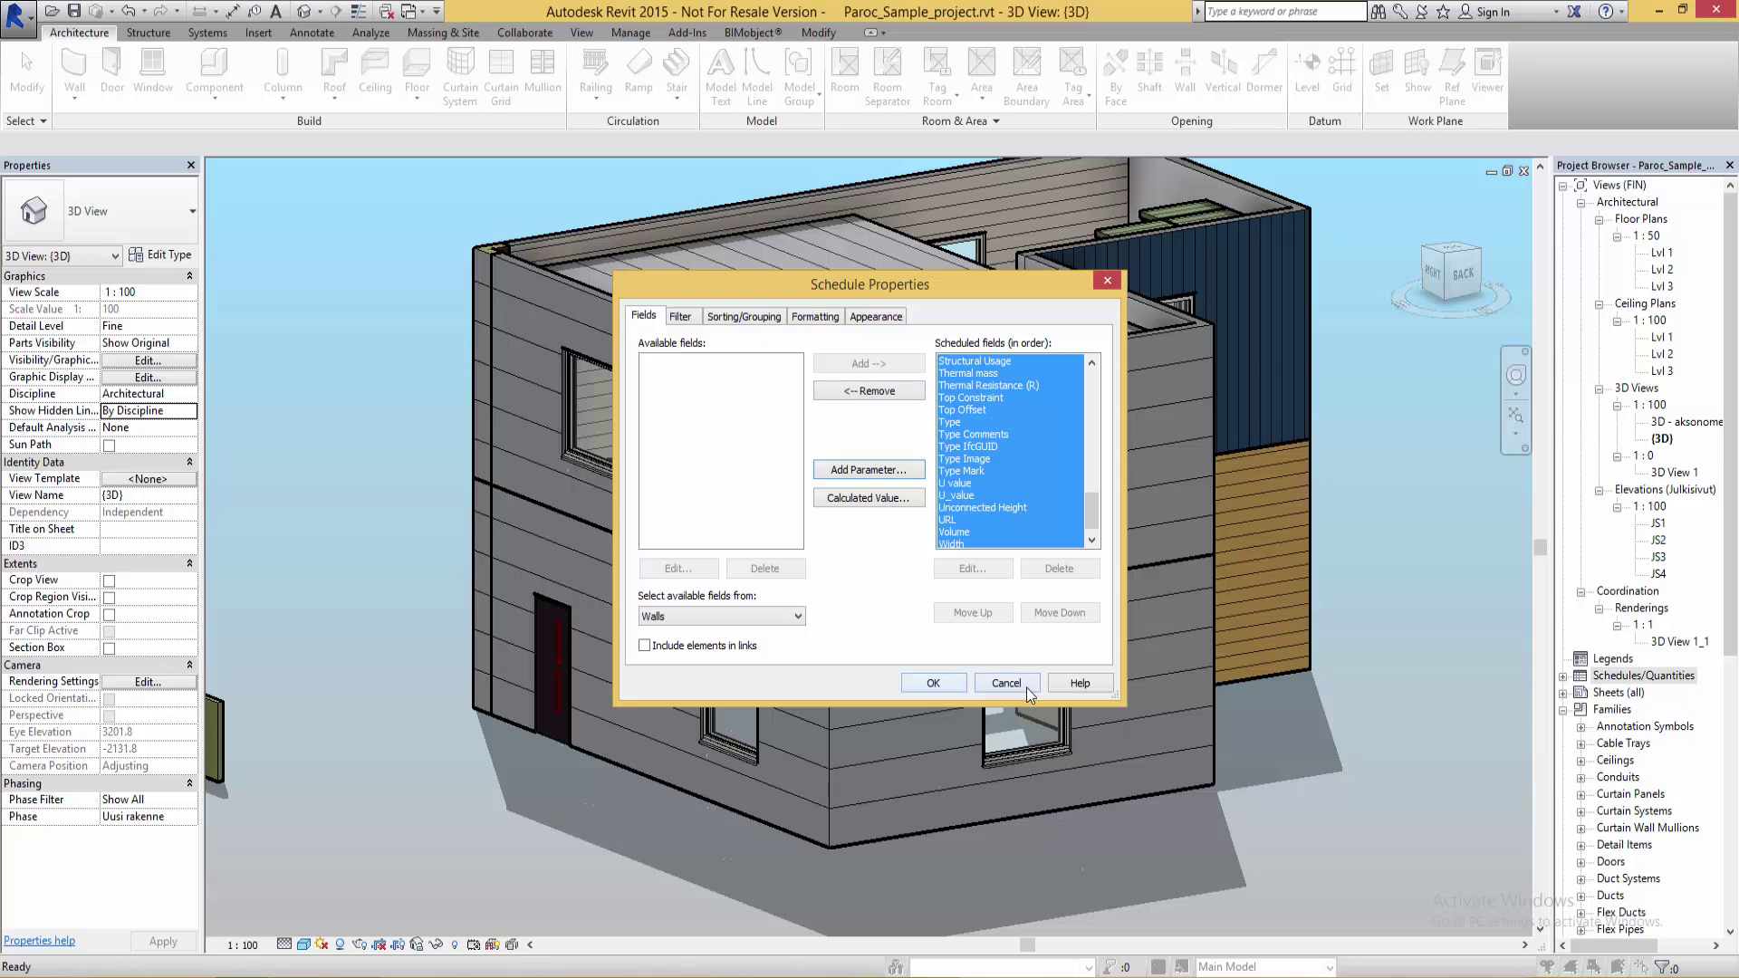
pyautogui.click(933, 684)
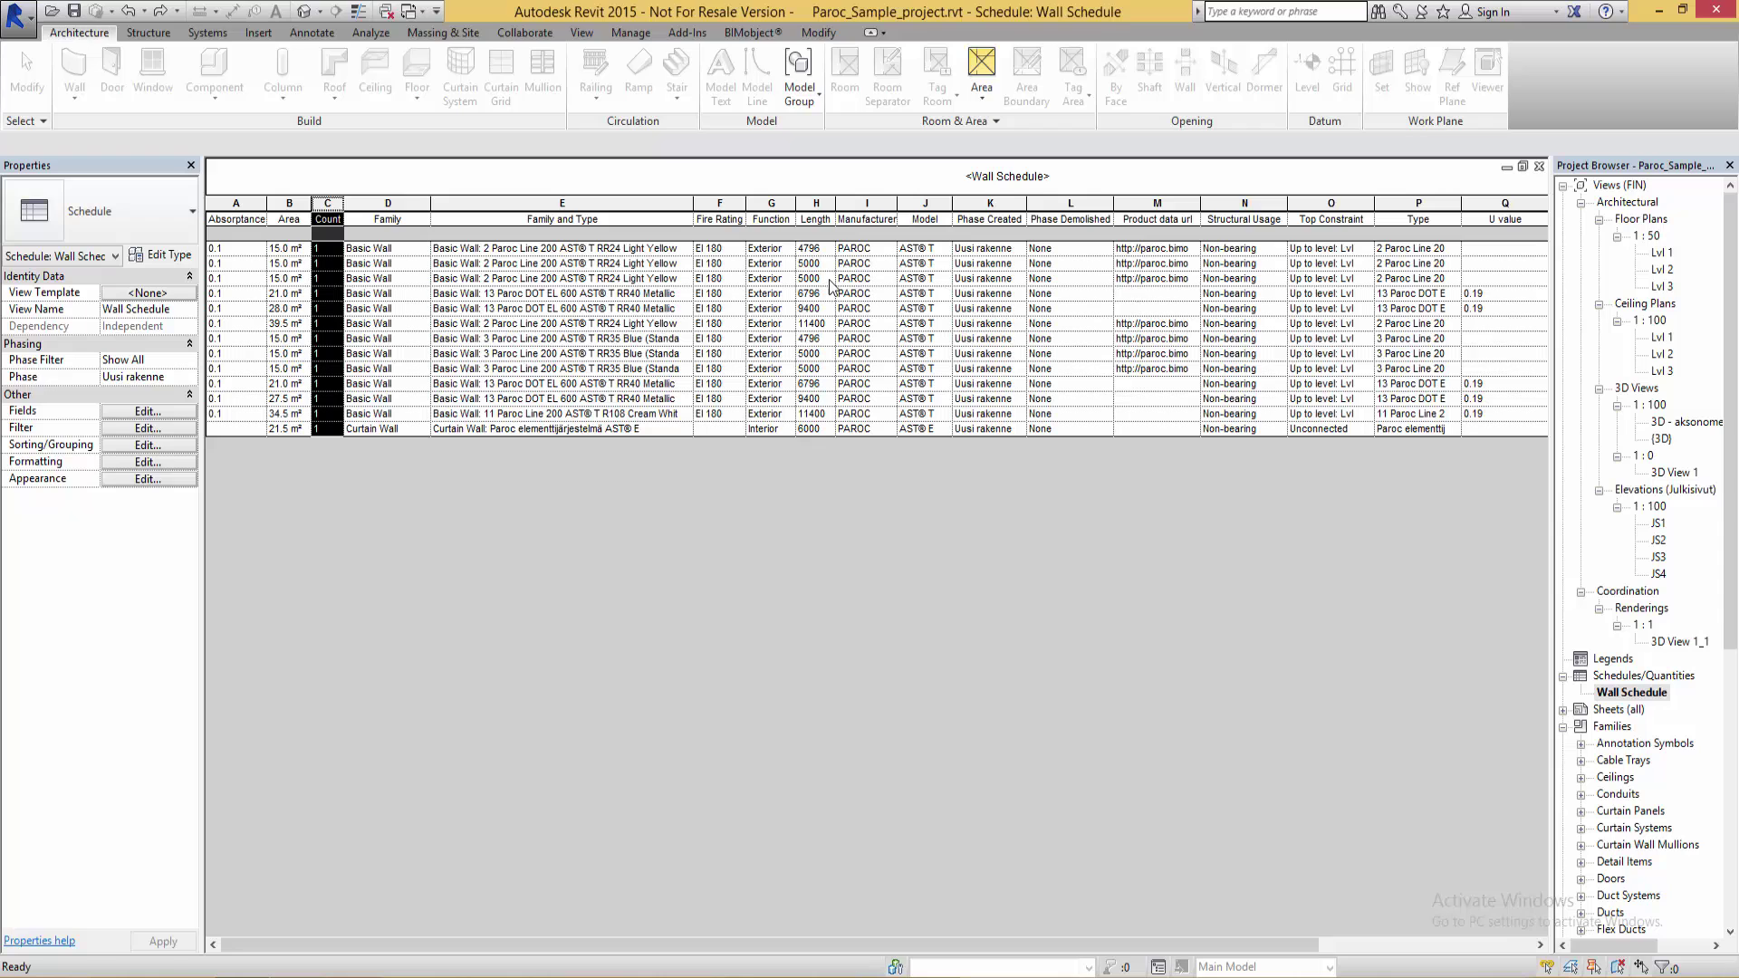
# Scroll the Wall Schedule to the right to see its remaining columns
pyautogui.moveTo(878, 940); pyautogui.dragTo(840, 943)
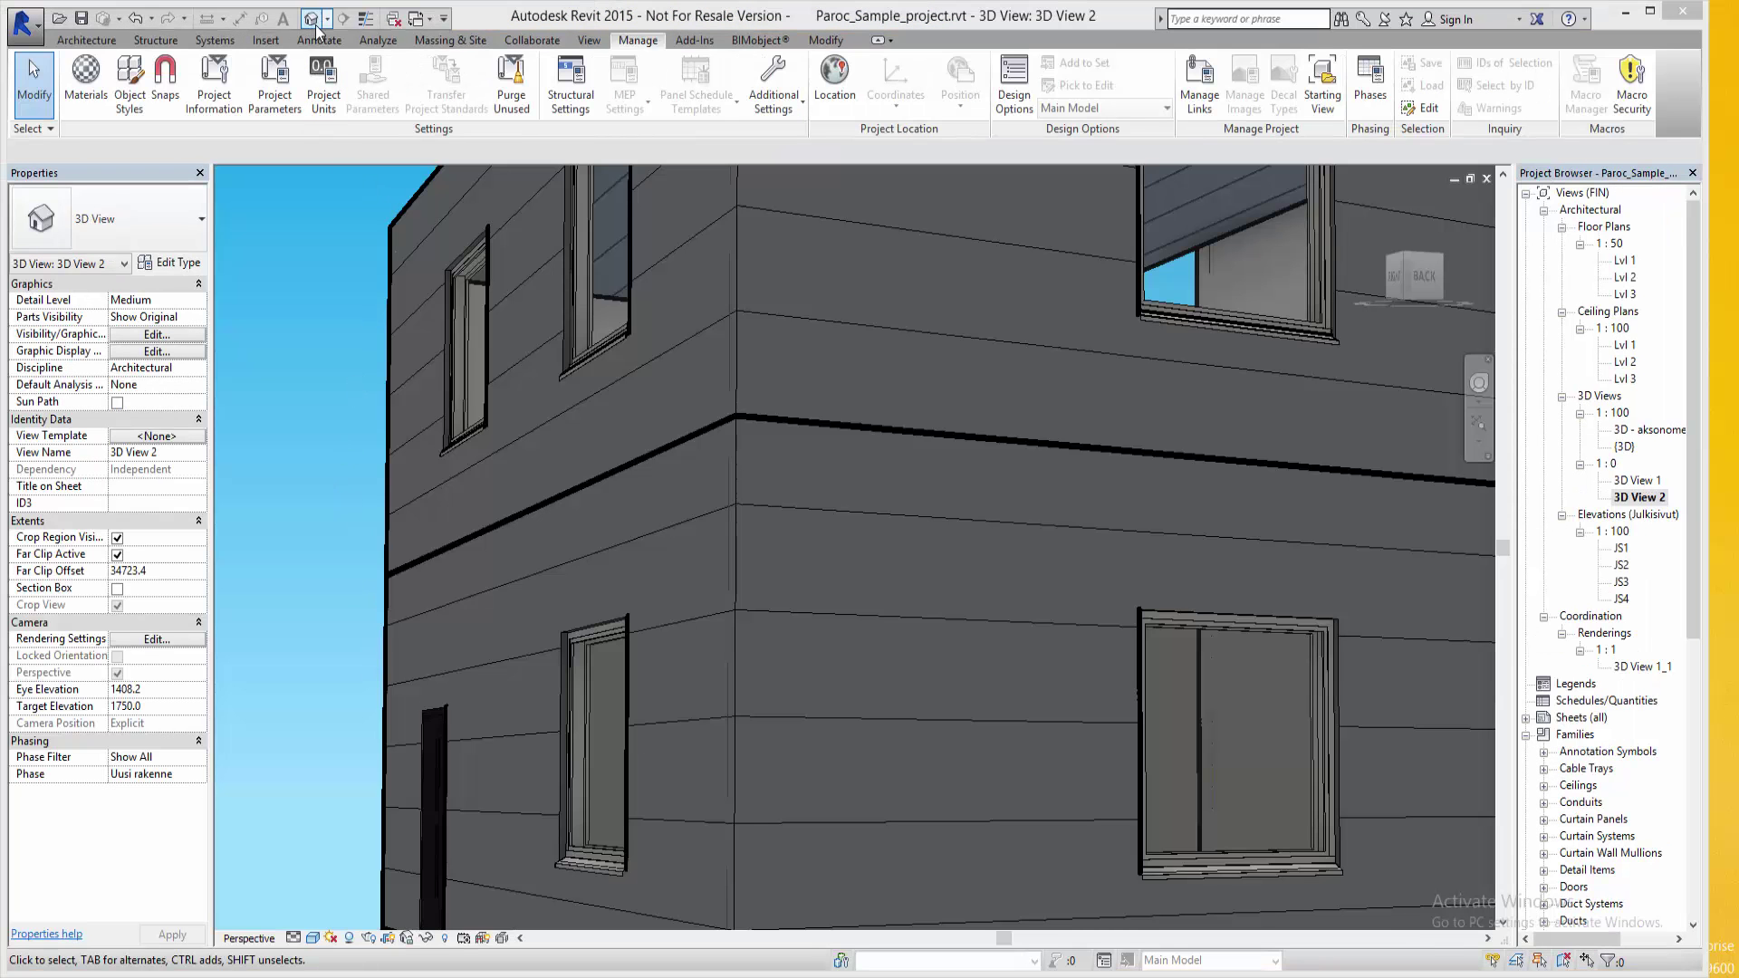
# Start a rendering of 3D View 2 with Quality set to Best
pyautogui.click(368, 939)
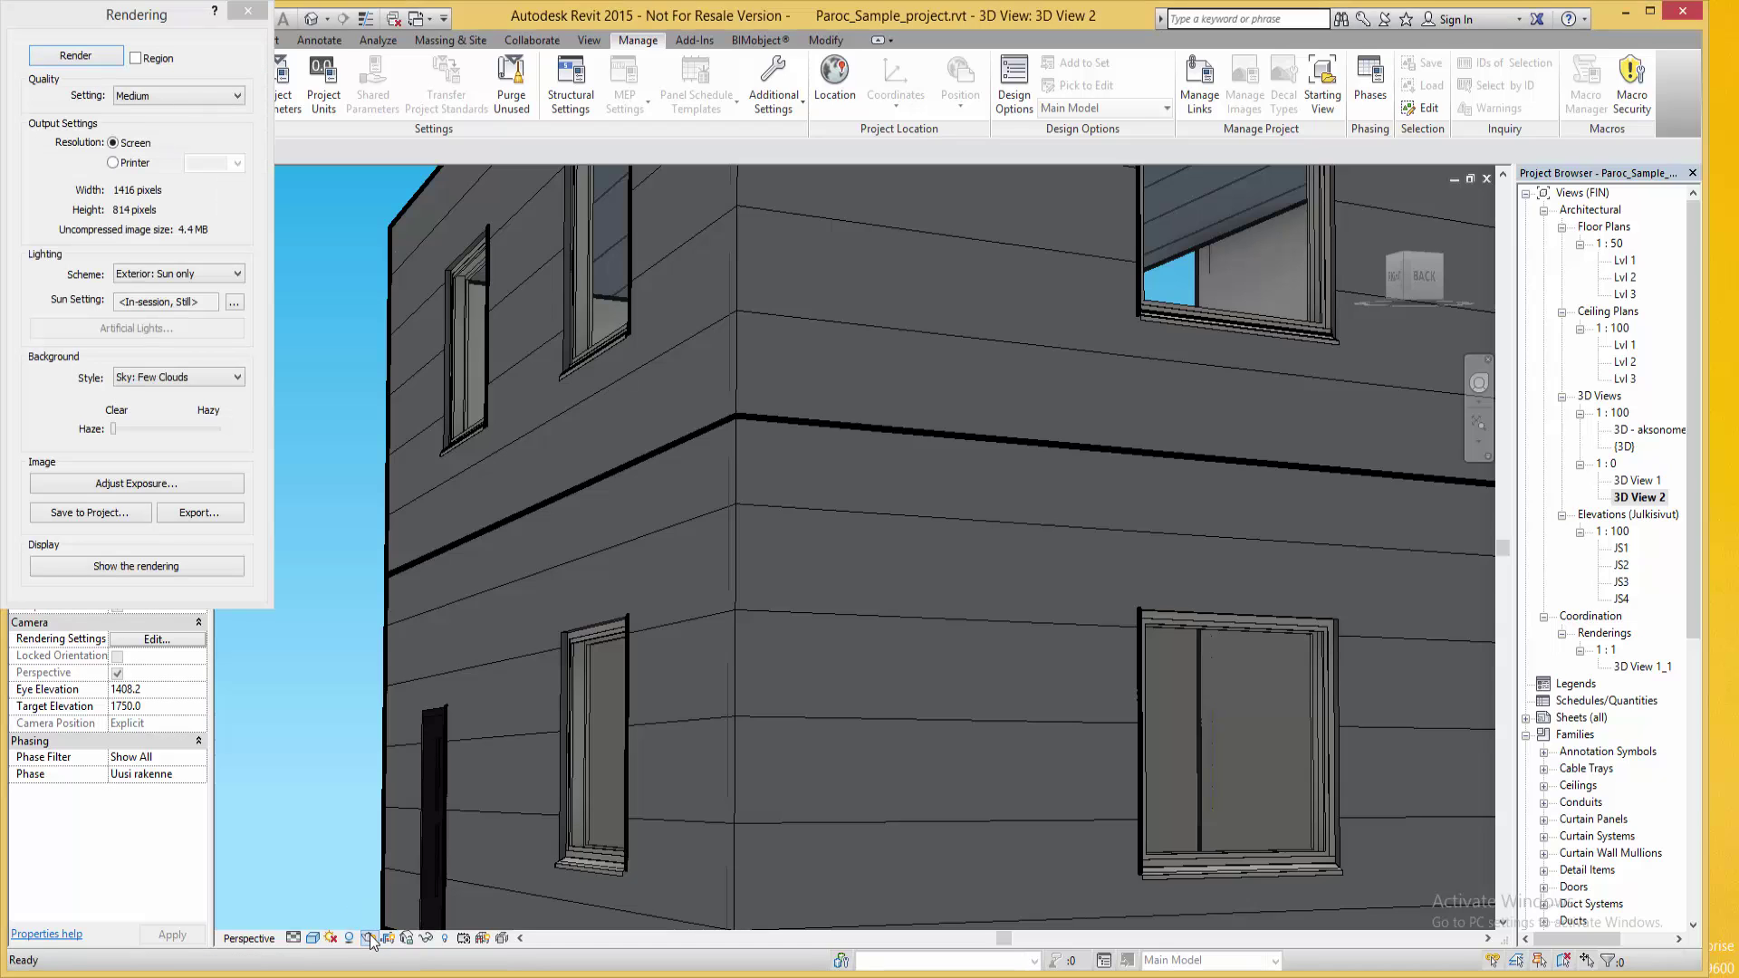
pyautogui.click(190, 95)
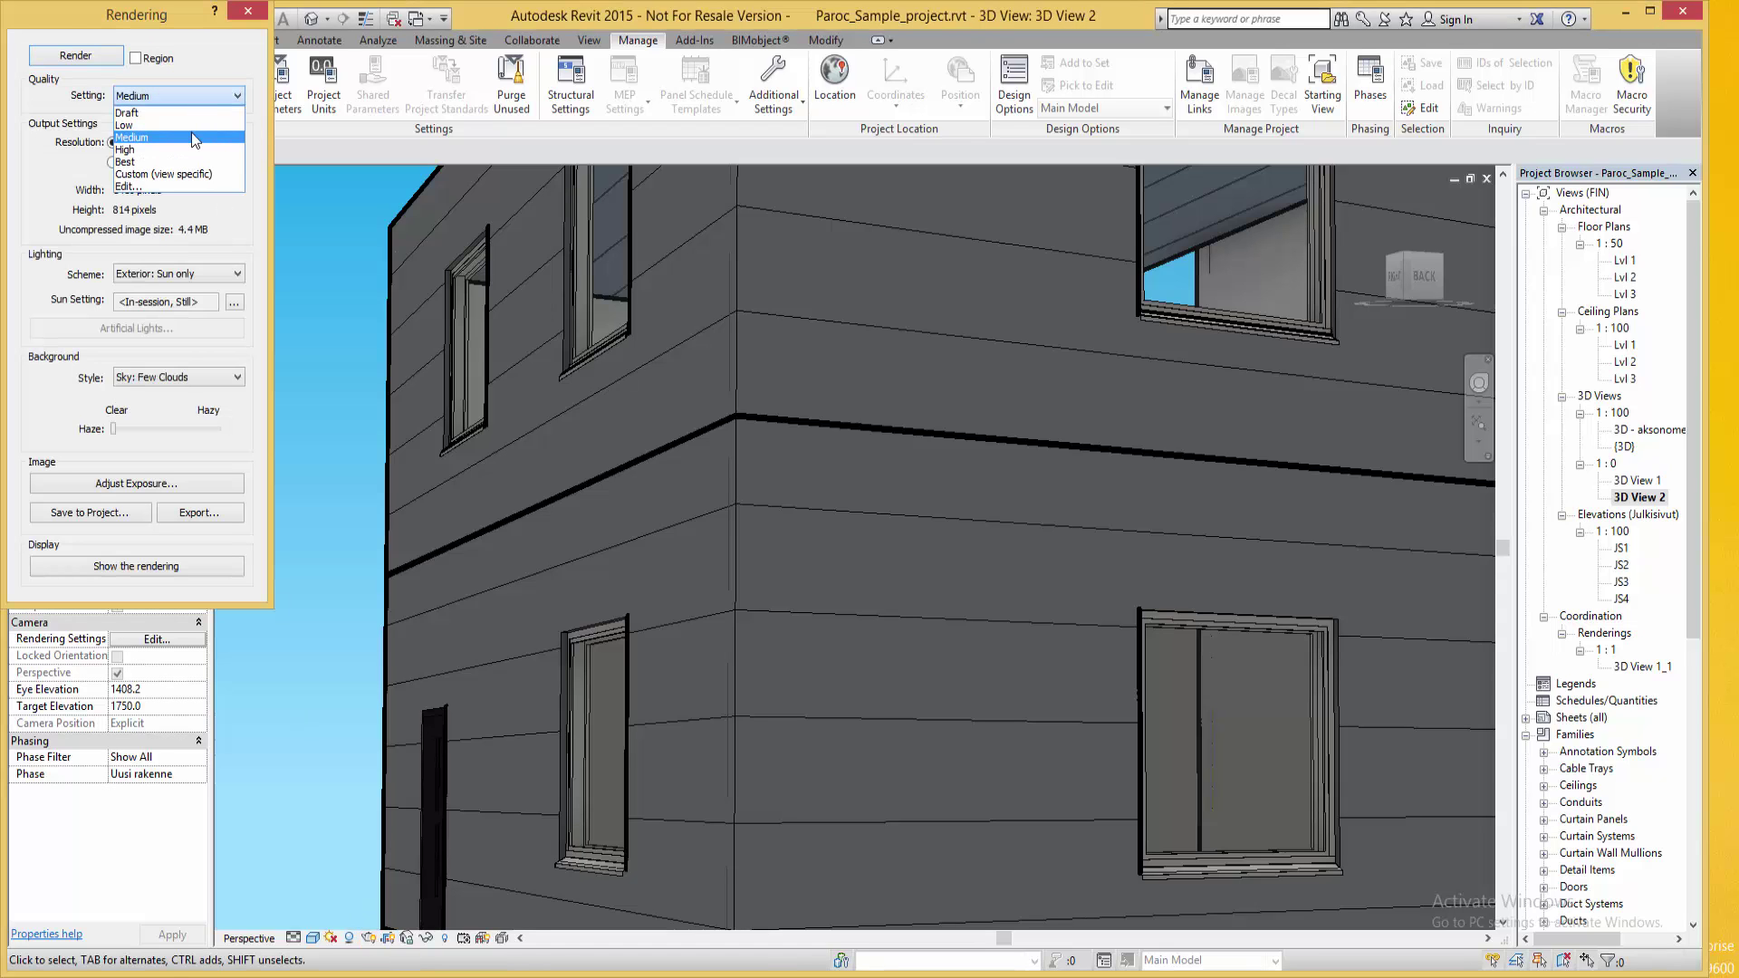
pyautogui.click(195, 159)
pyautogui.click(107, 62)
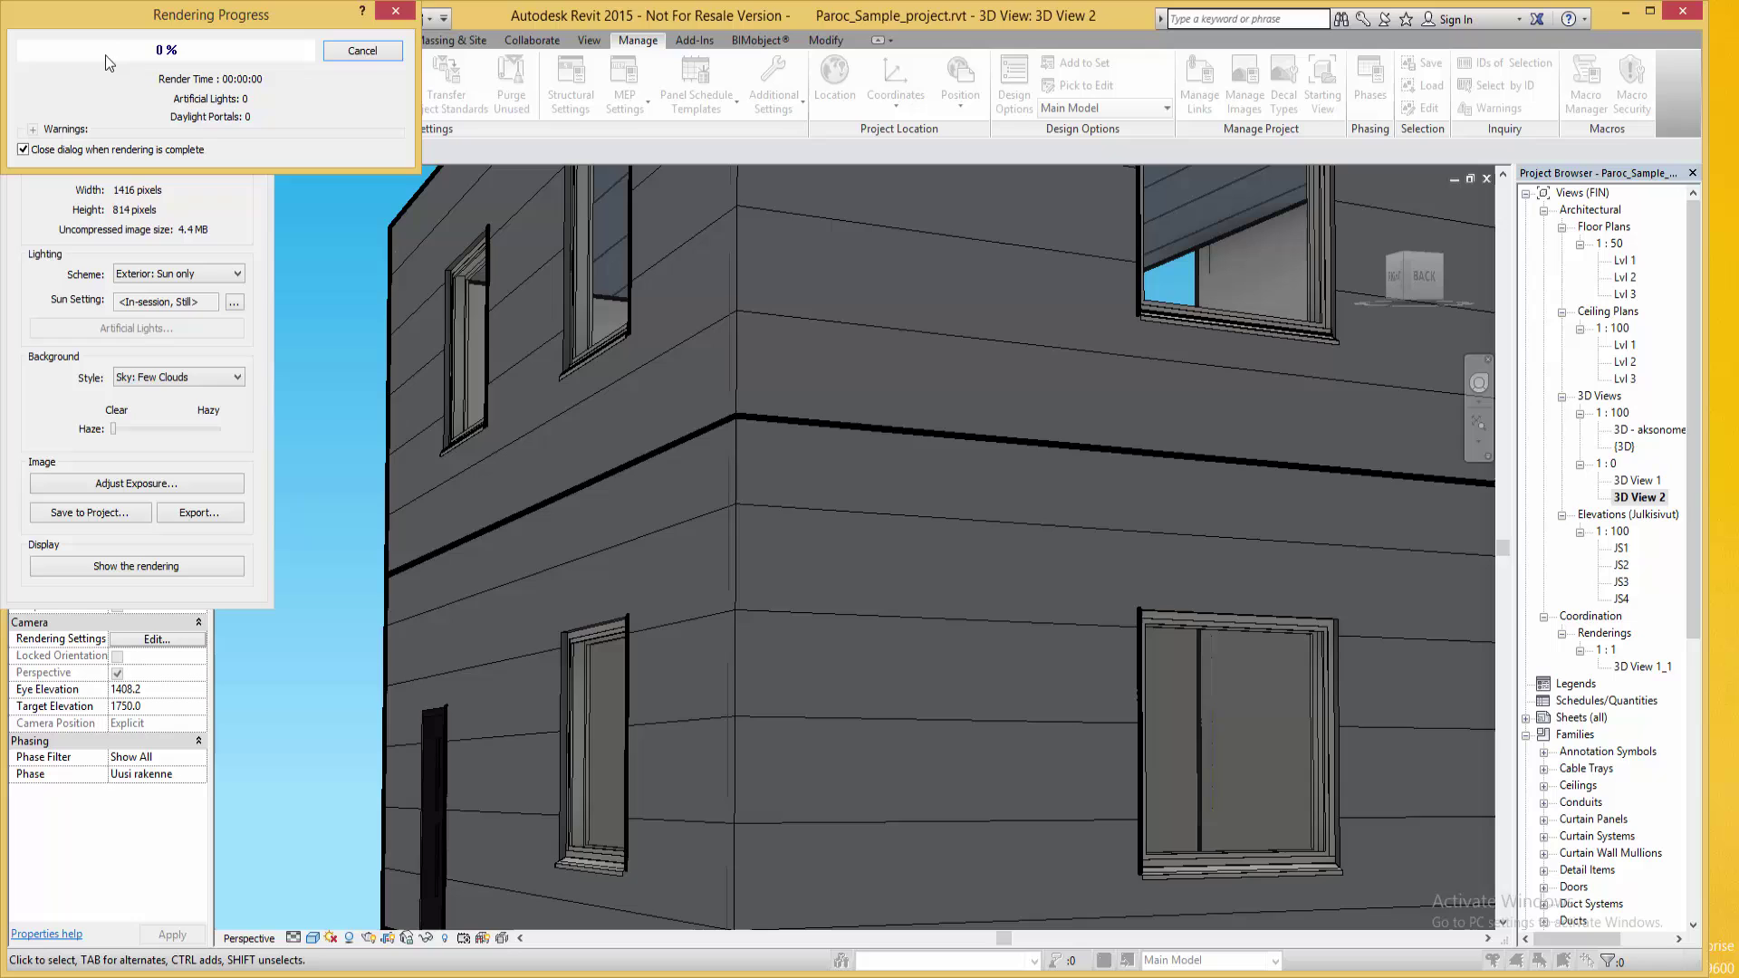